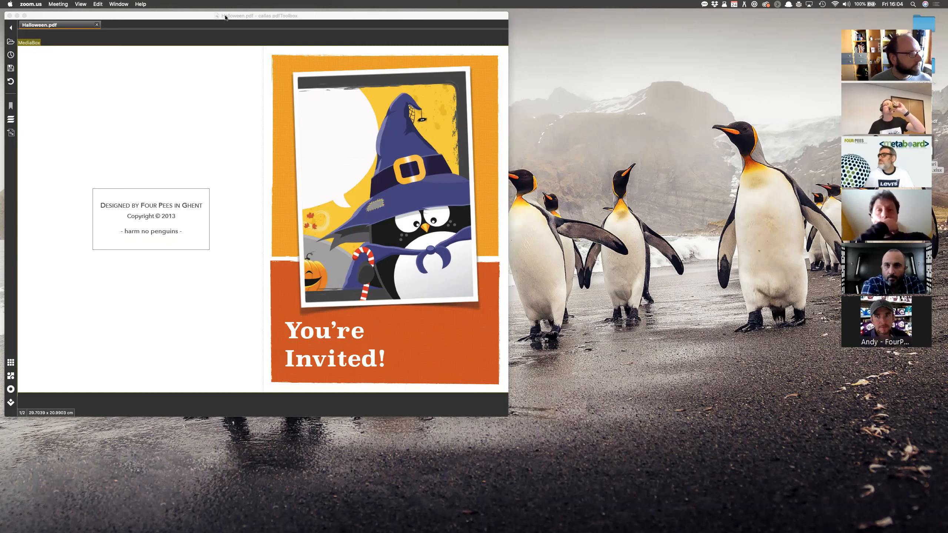
# Move the Fixups window away from the document and widen the Halloween.pdf window to fill the gap between them.
pyautogui.moveTo(245, 18); pyautogui.dragTo(245, 17)
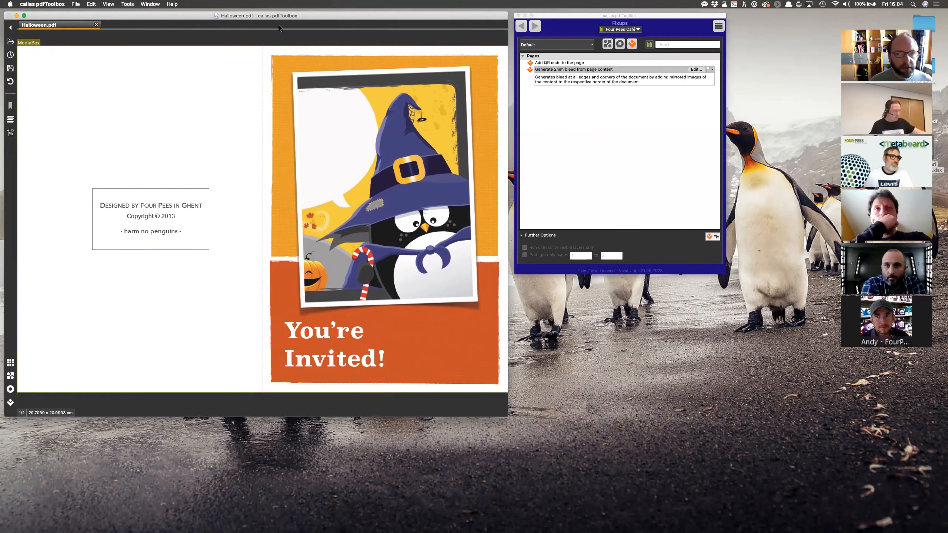
pyautogui.moveTo(571, 17); pyautogui.dragTo(661, 19)
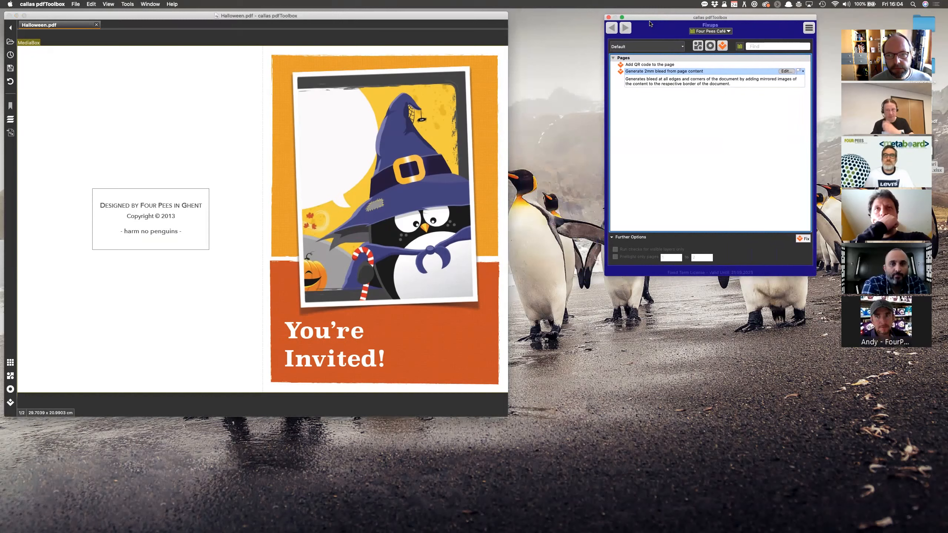
pyautogui.click(473, 180)
pyautogui.moveTo(508, 175); pyautogui.dragTo(599, 182)
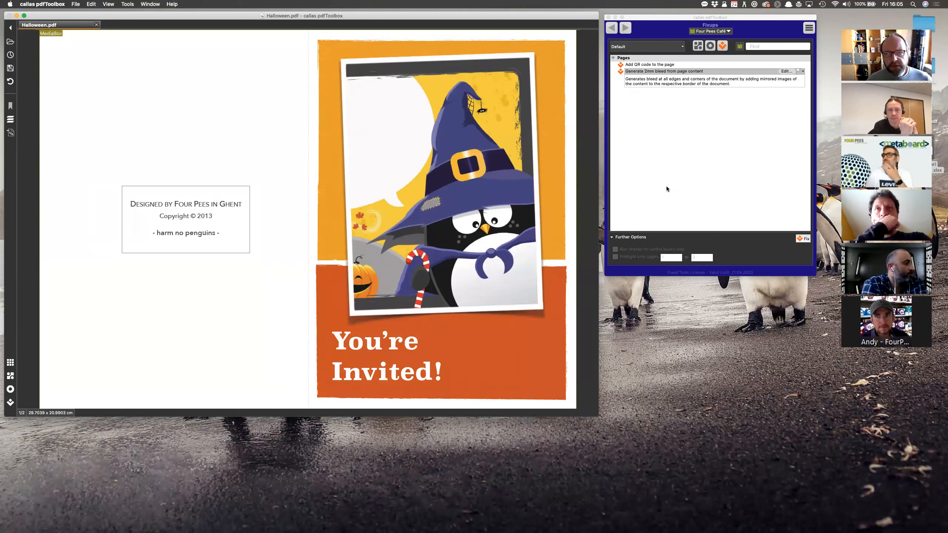
# Examine how the "Image resolution is below 777ppi" check uses the varResolution variable in its number and report text, leaving the check unedited.
pyautogui.click(709, 46)
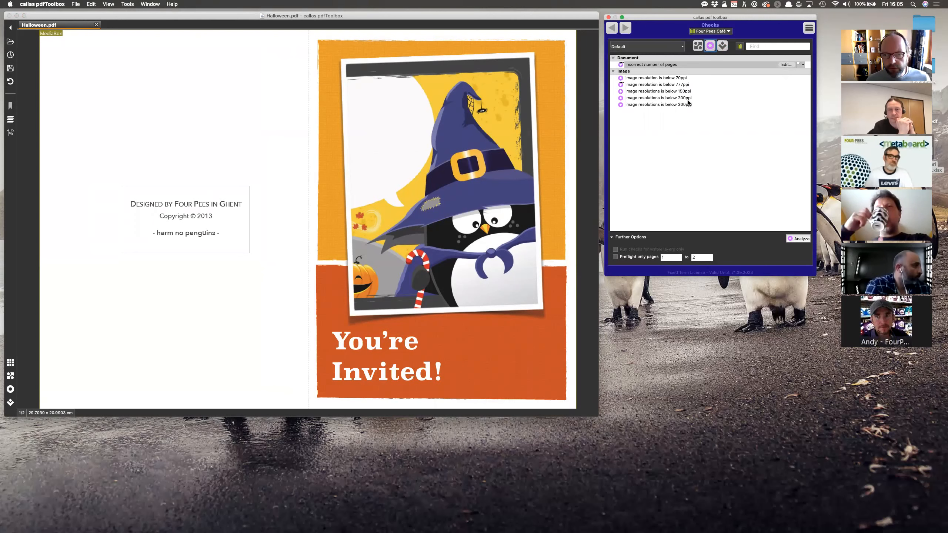
pyautogui.doubleClick(669, 83)
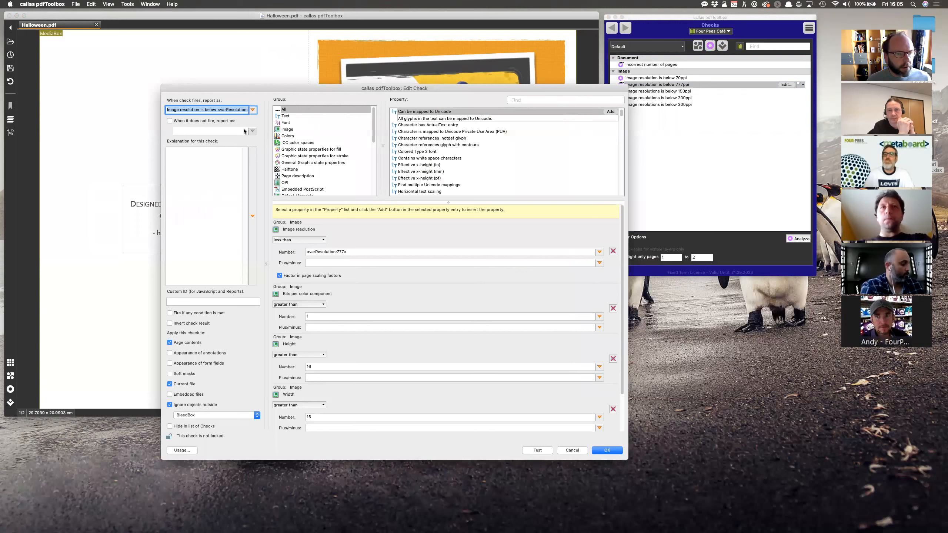
pyautogui.click(351, 252)
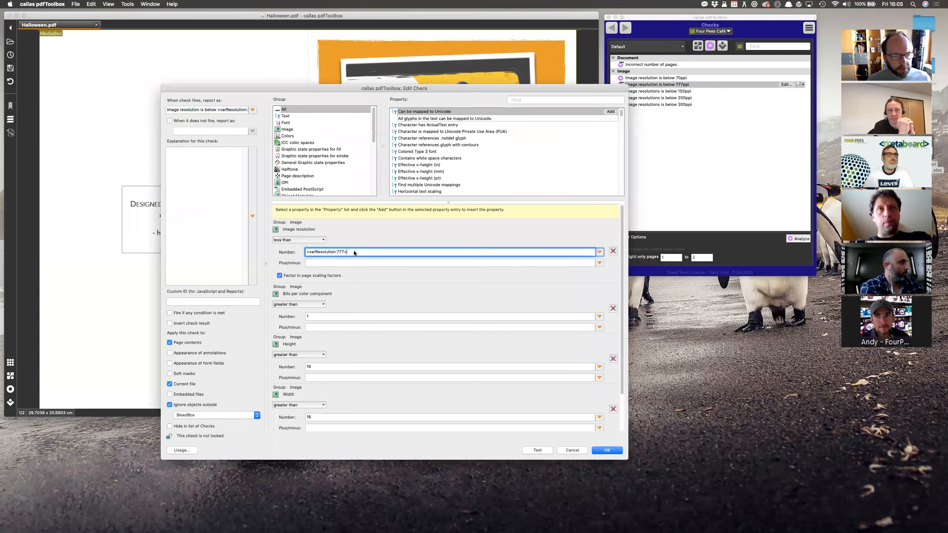
pyautogui.moveTo(348, 252); pyautogui.dragTo(309, 251)
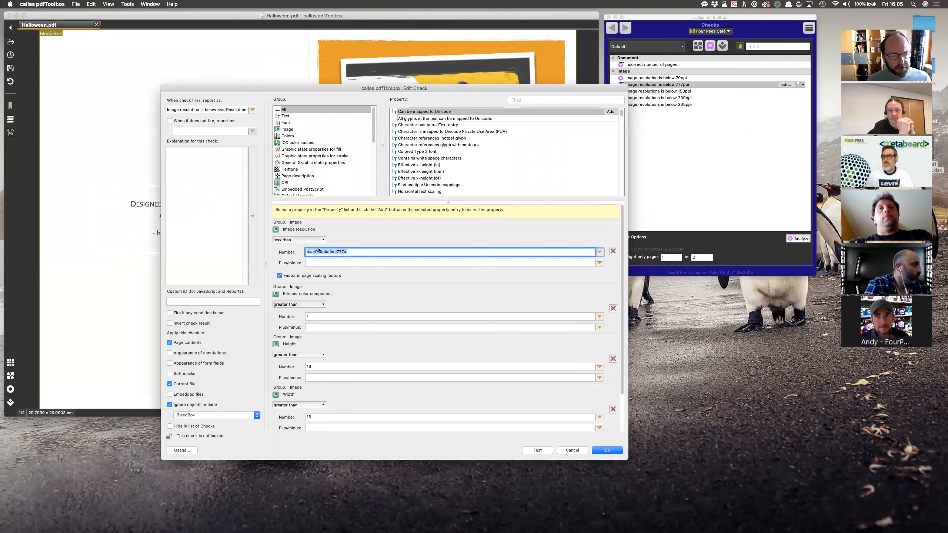
pyautogui.click(356, 252)
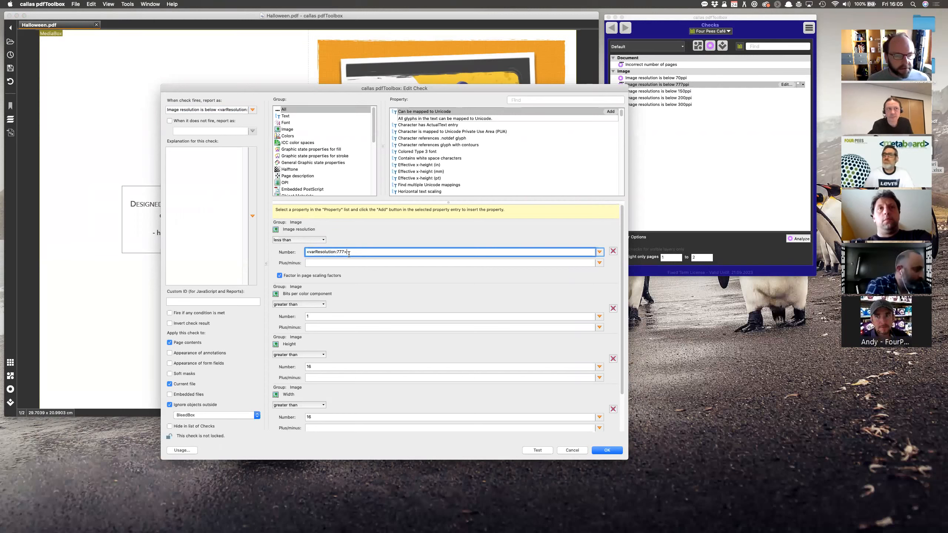
pyautogui.doubleClick(224, 111)
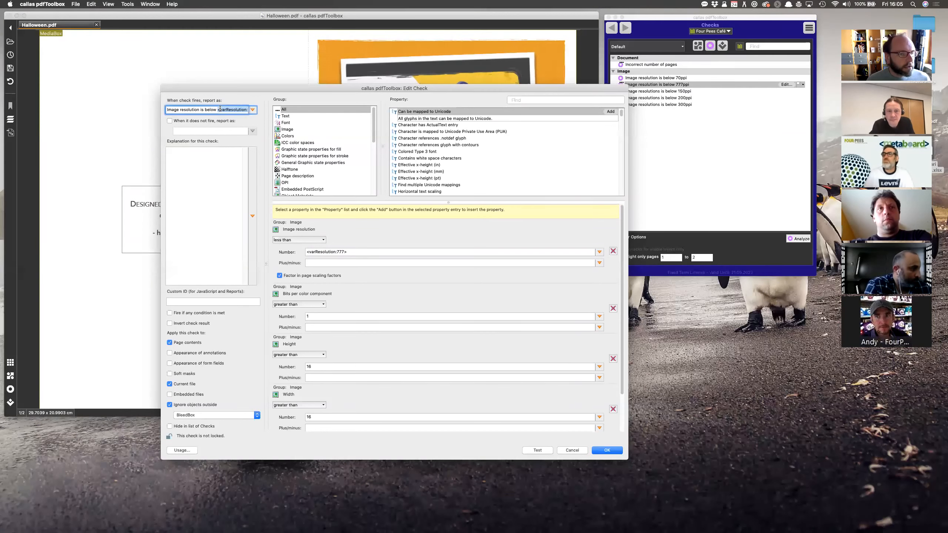
pyautogui.click(577, 450)
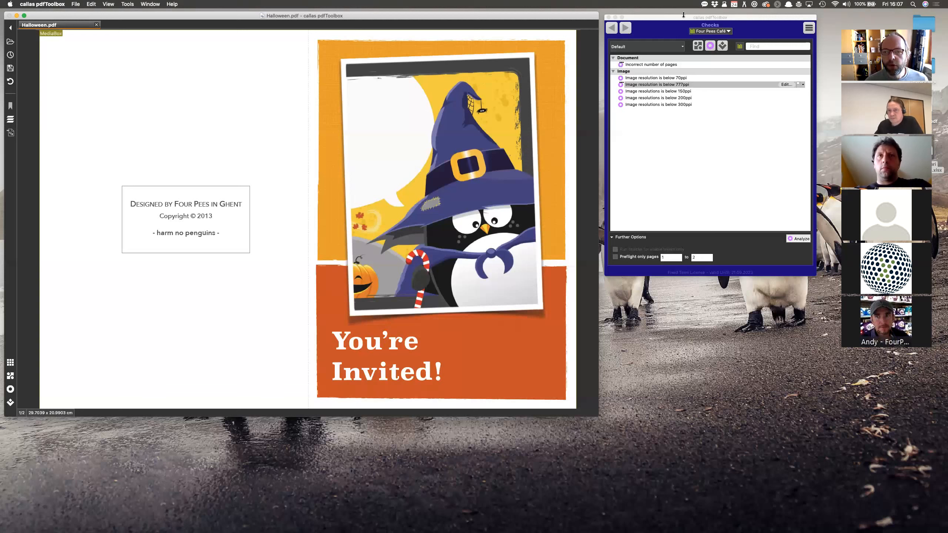
# Review the variables stored in the Four Pees Café library through library management, including varNumPages and varResolution.
pyautogui.moveTo(676, 18); pyautogui.dragTo(674, 14)
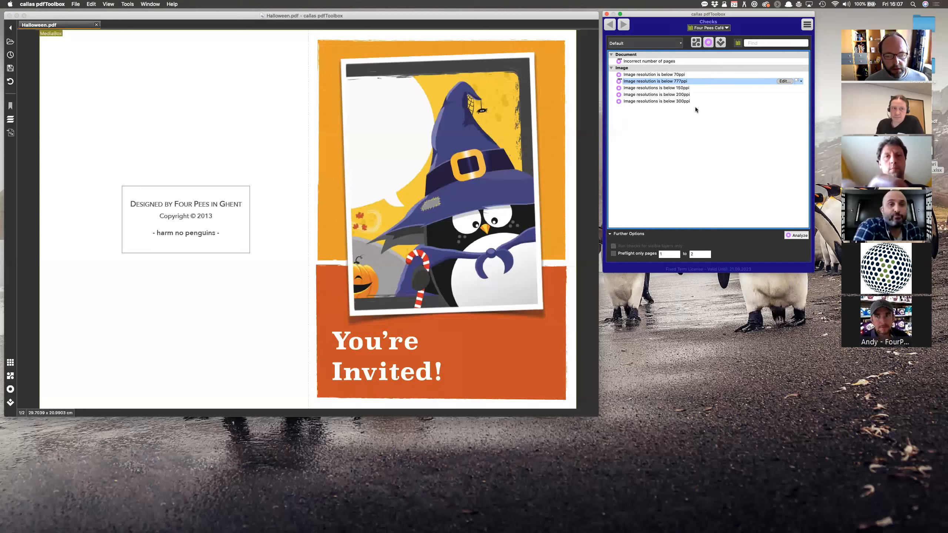
pyautogui.click(726, 28)
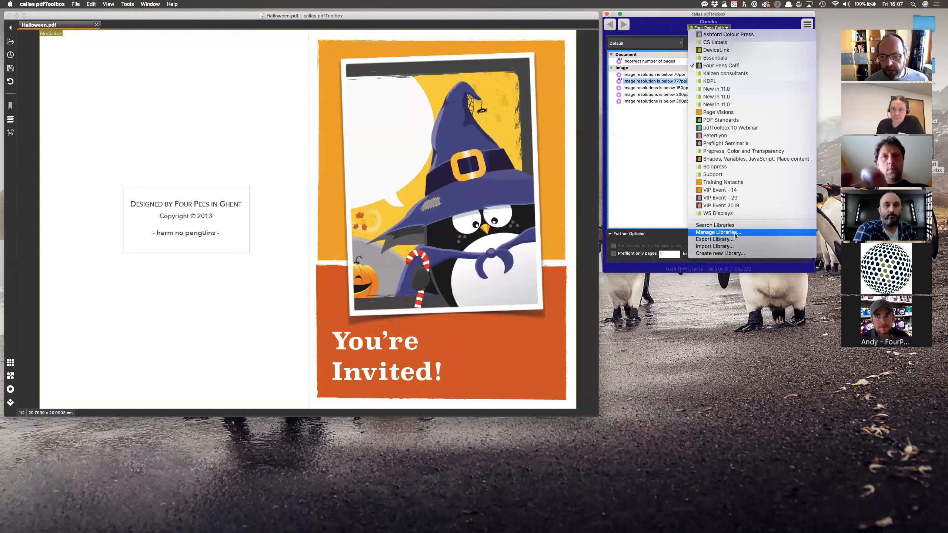
pyautogui.click(717, 232)
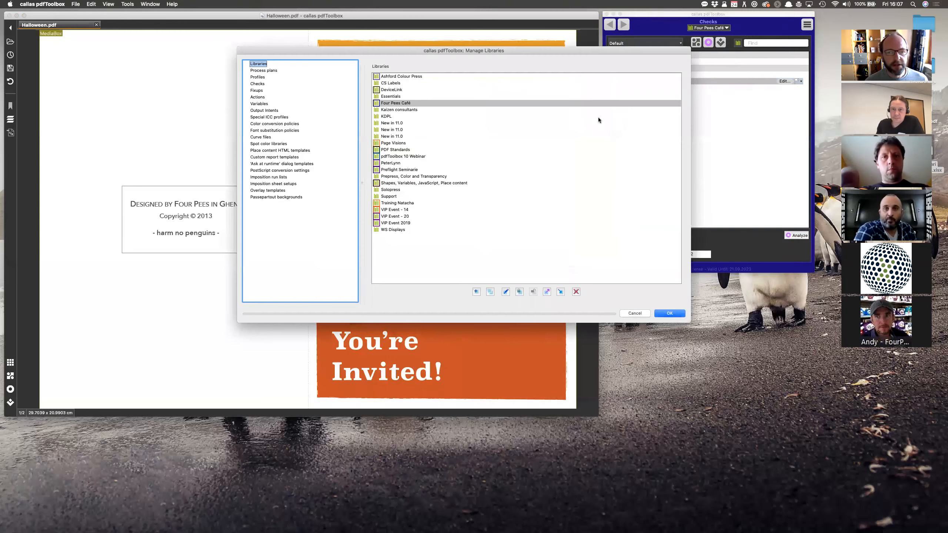
pyautogui.moveTo(542, 53); pyautogui.dragTo(561, 44)
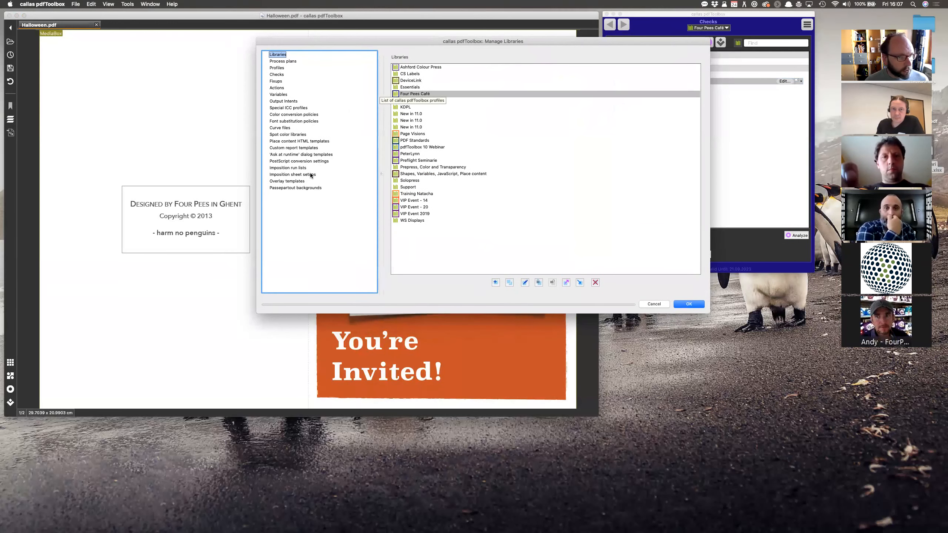
pyautogui.click(279, 94)
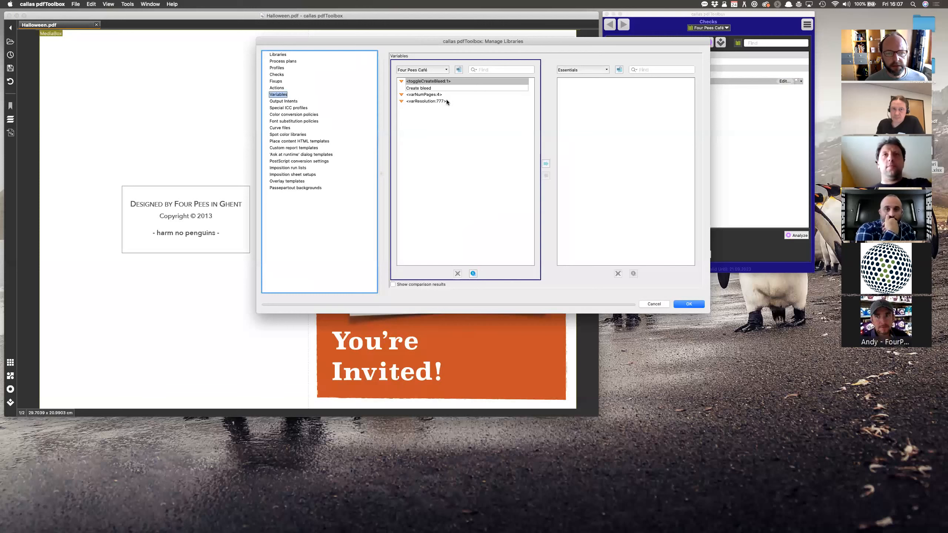
pyautogui.click(444, 88)
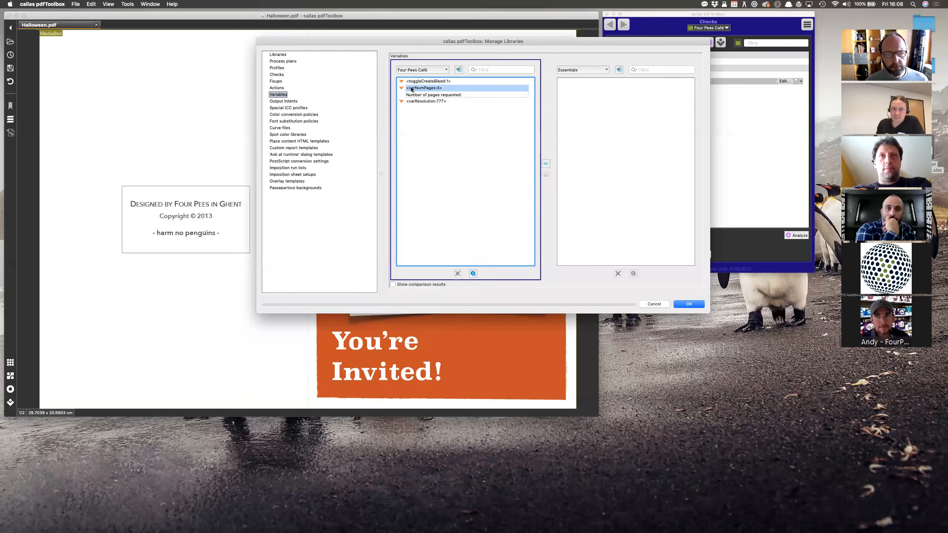
pyautogui.click(442, 103)
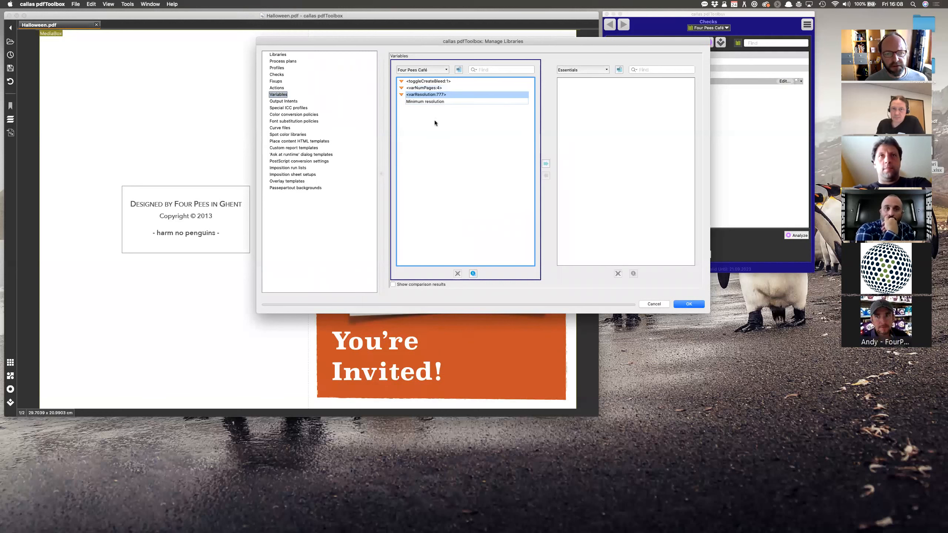
pyautogui.click(662, 305)
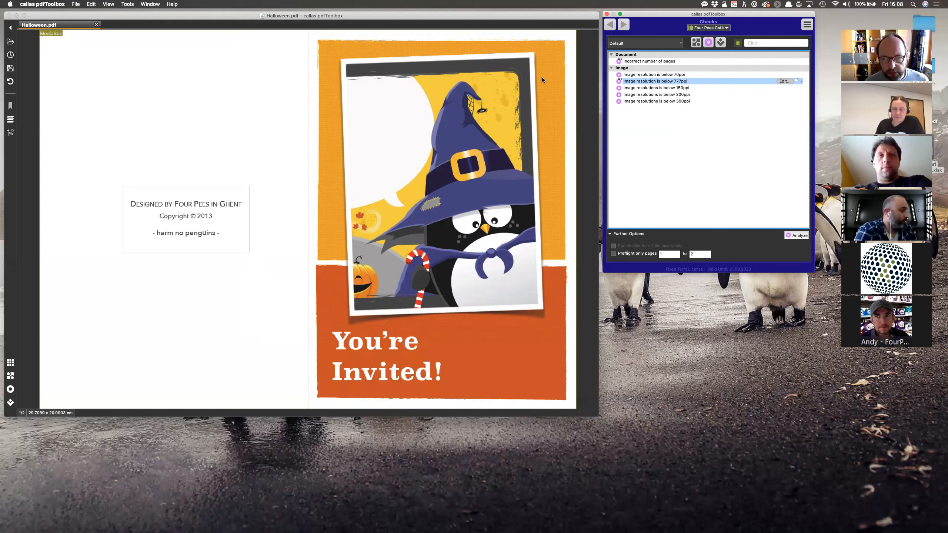
# Open the "Add QR code to the page" fixup for editing and test it on Halloween.pdf.
pyautogui.click(720, 43)
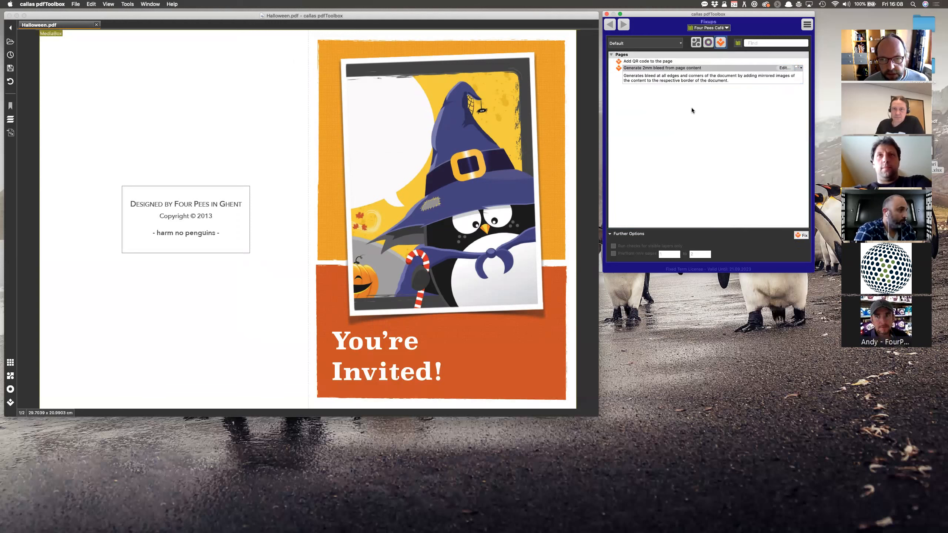
pyautogui.click(640, 61)
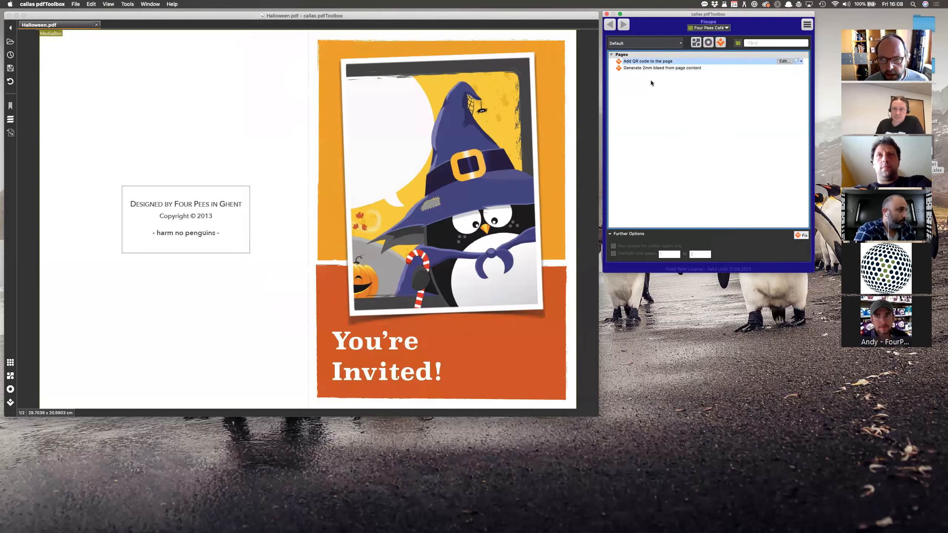
pyautogui.click(784, 61)
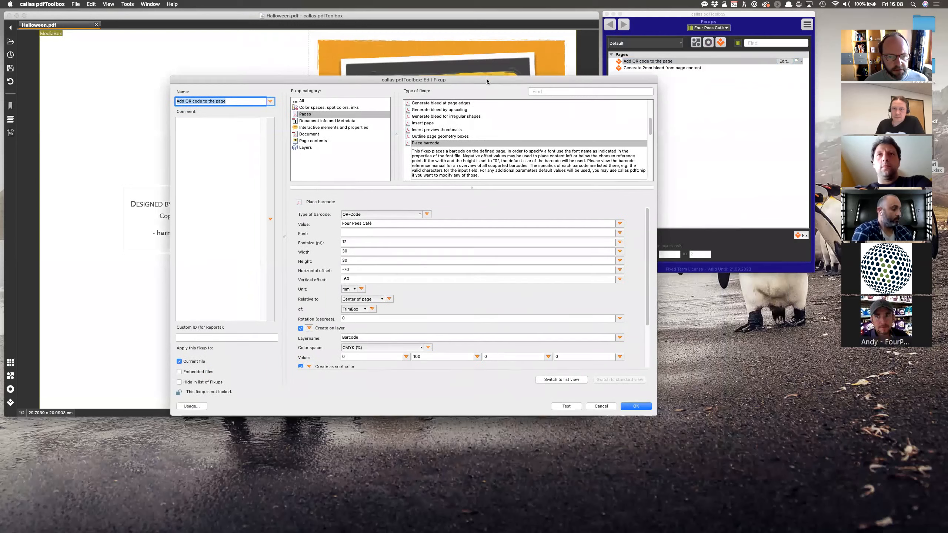
pyautogui.click(565, 407)
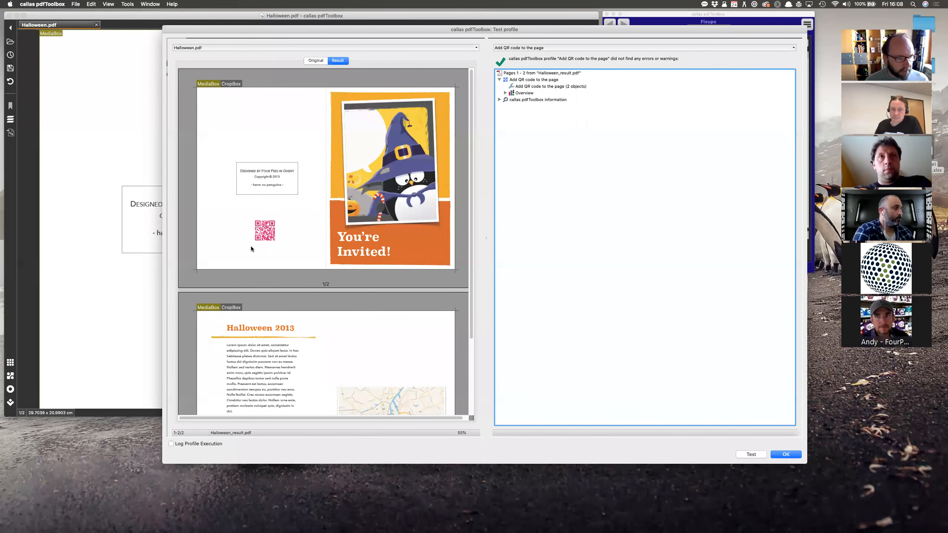
pyautogui.click(774, 454)
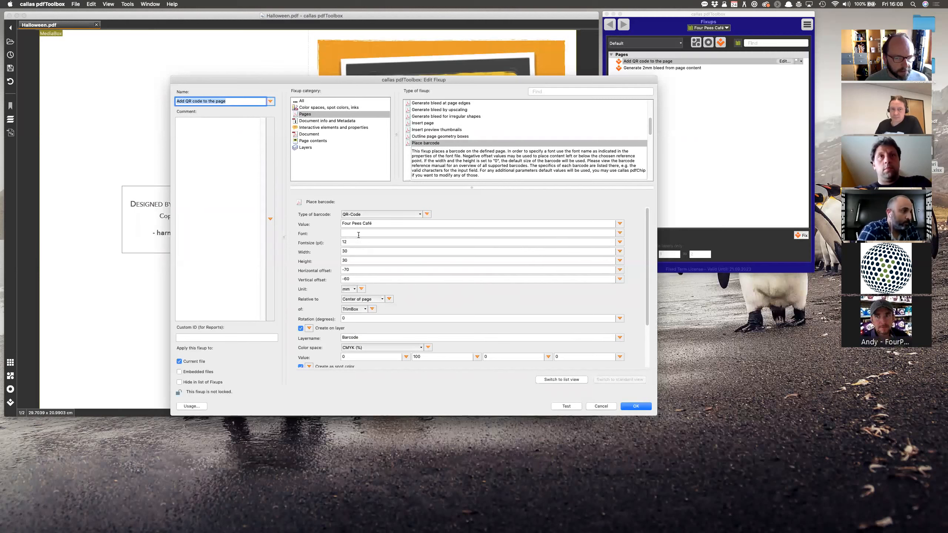
# Start a new variable for the barcode's value, labelled "QR code value", with "Four Pees Café" as its default.
pyautogui.moveTo(373, 223); pyautogui.dragTo(322, 228)
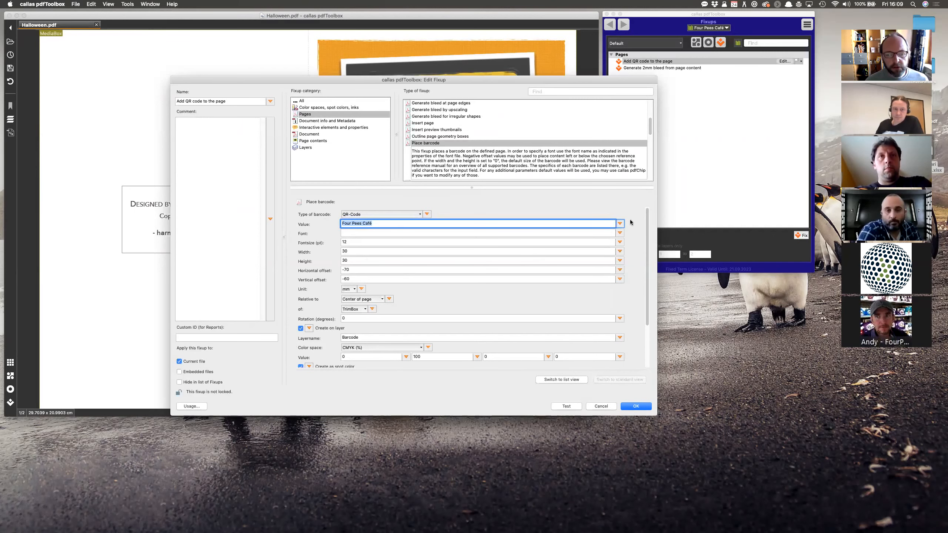
pyautogui.click(620, 223)
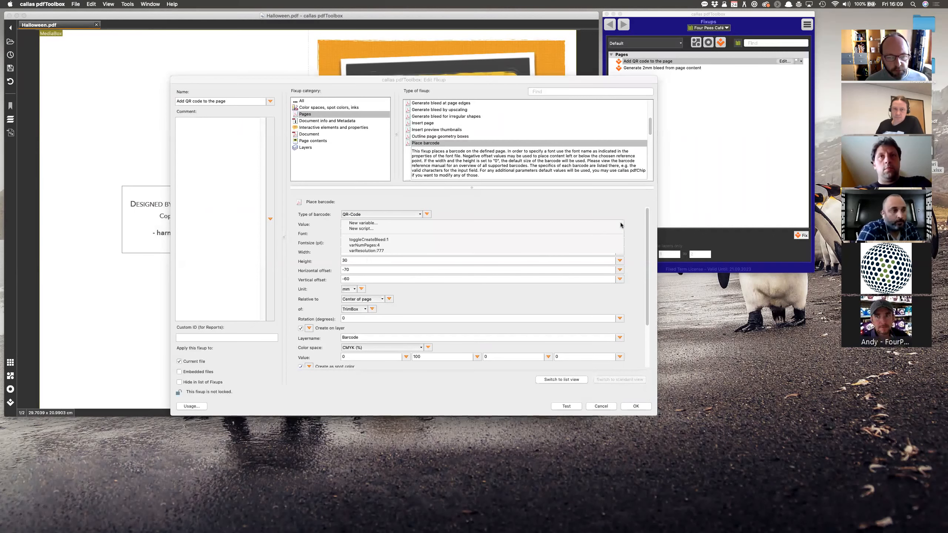
pyautogui.click(516, 223)
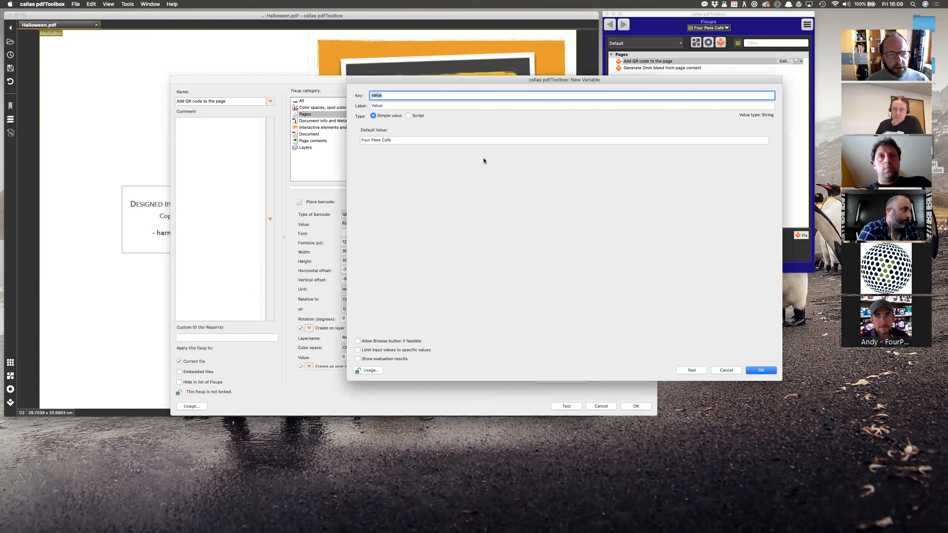
pyautogui.click(439, 105)
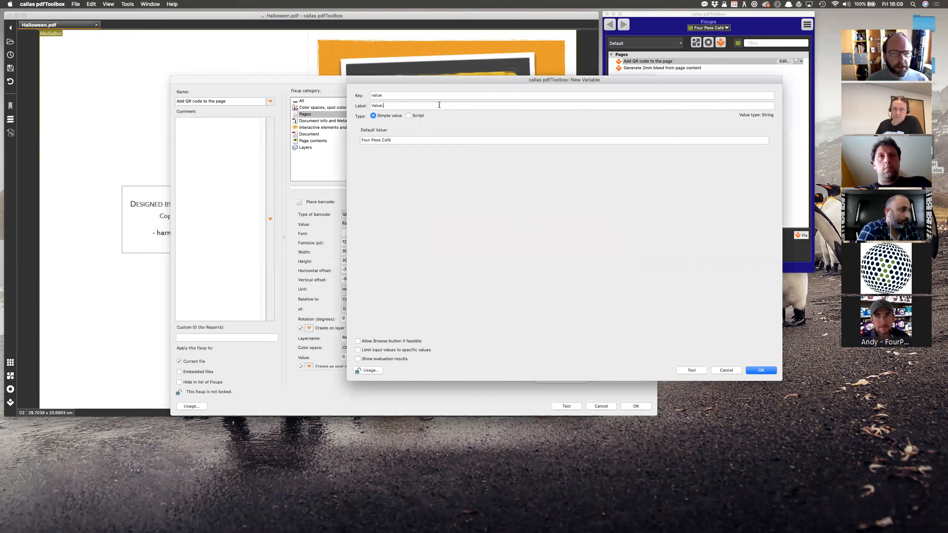
pyautogui.write('QR')
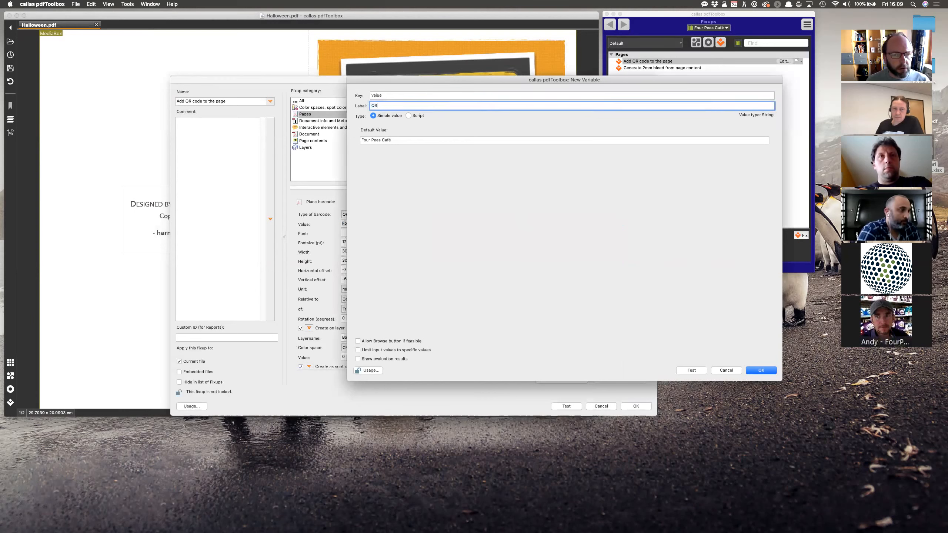
pyautogui.write(' code value')
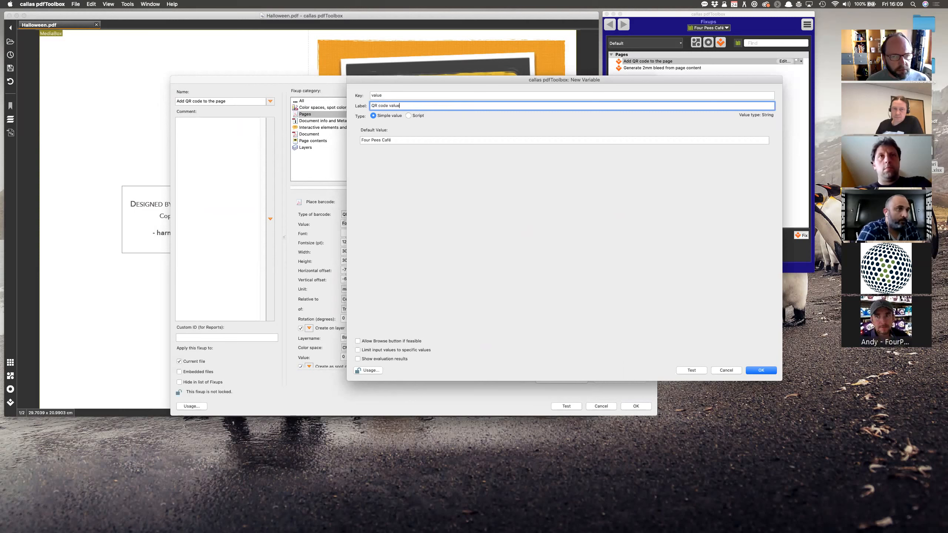
# Set the new variable's key to varQRCodeValue and save both the variable and the QR code fixup.
pyautogui.hotkey('shift', 'Tab')
pyautogui.write('var')
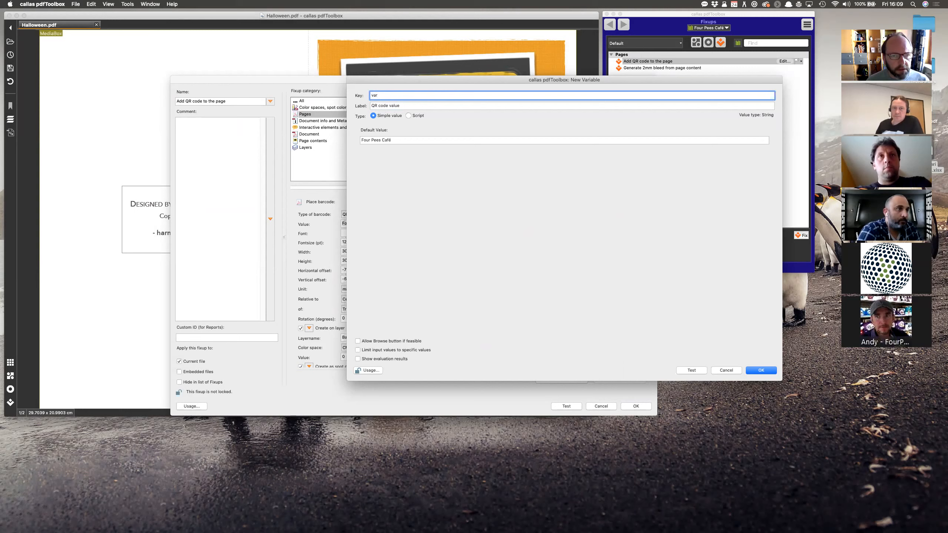
pyautogui.write('QRCode')
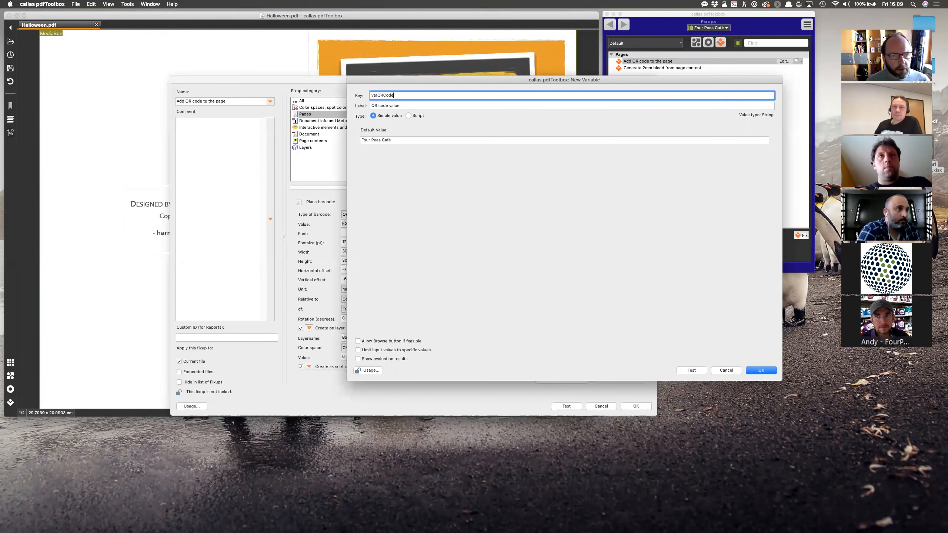
pyautogui.write('Value')
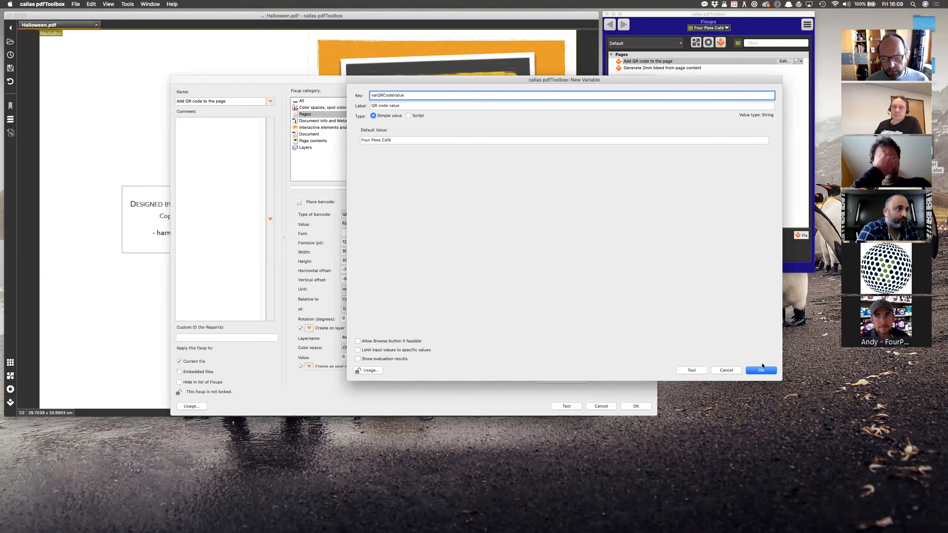
pyautogui.press('Return')
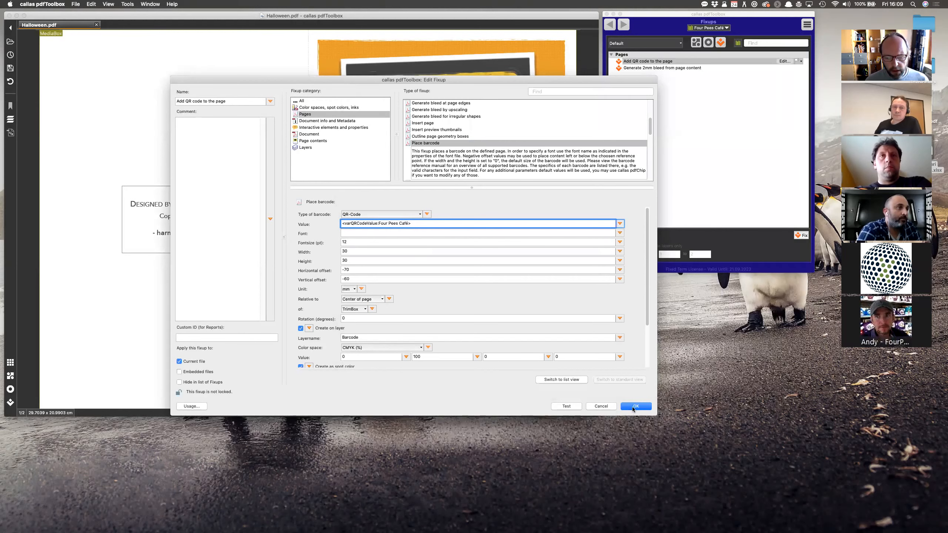
pyautogui.click(633, 406)
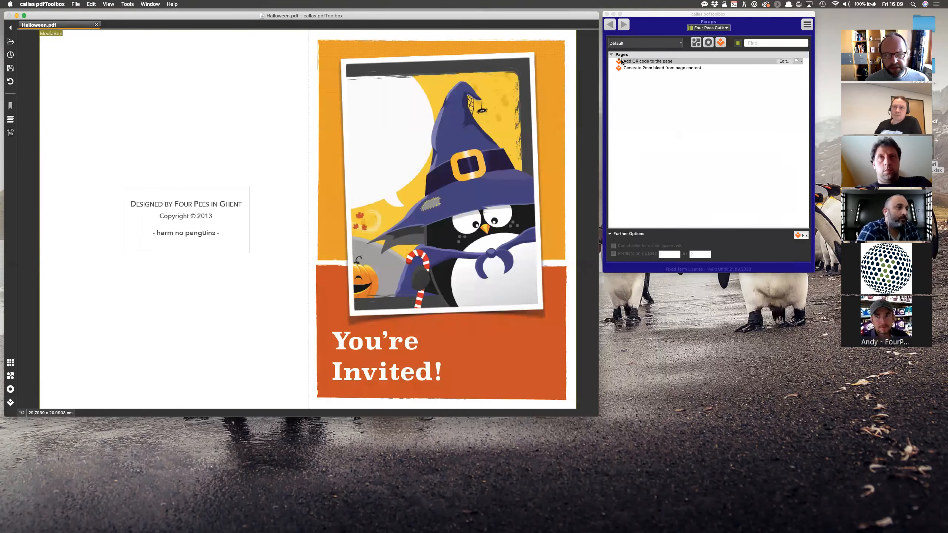
# Try to test the "Add QR code to the page" fixup on Halloween.pdf from its edit dialog.
pyautogui.click(783, 61)
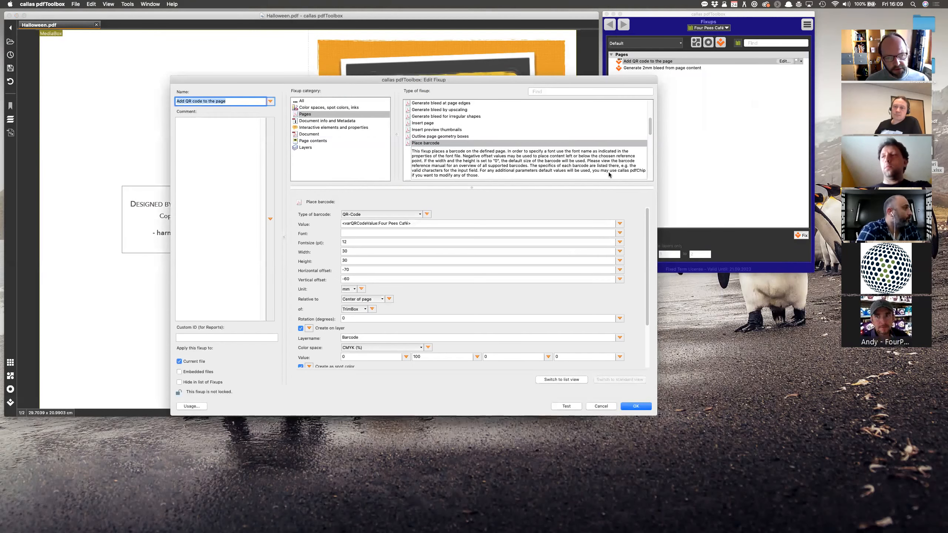
pyautogui.click(566, 406)
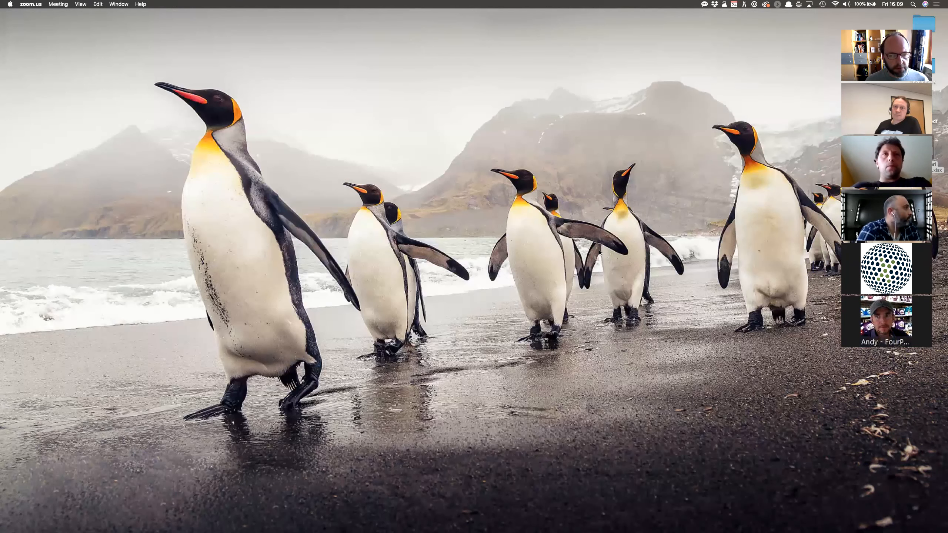
# Relaunch pdfToolbox and check in the Fixups list that the QR code fixup kept its variable, dismissing the crash report and leaving the fixup unchanged.
pyautogui.moveTo(20, 408)
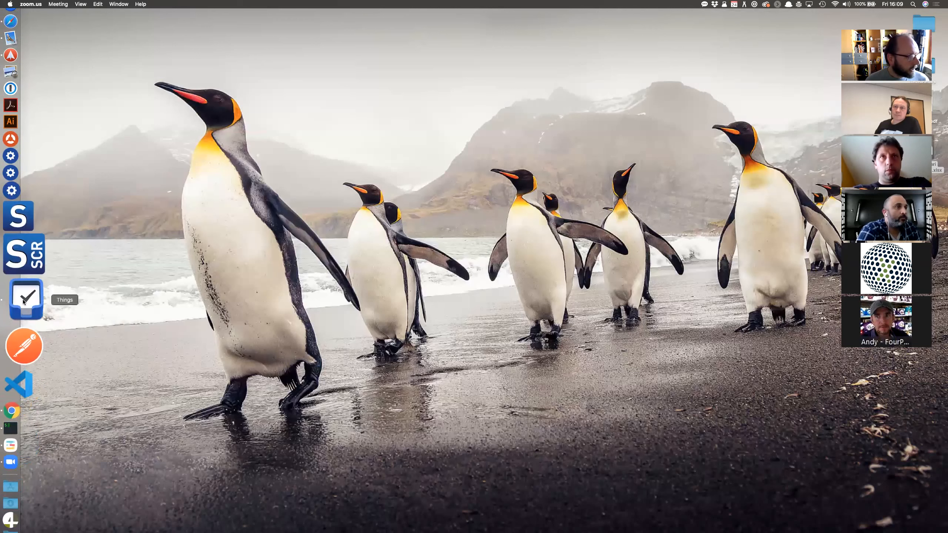
pyautogui.click(27, 250)
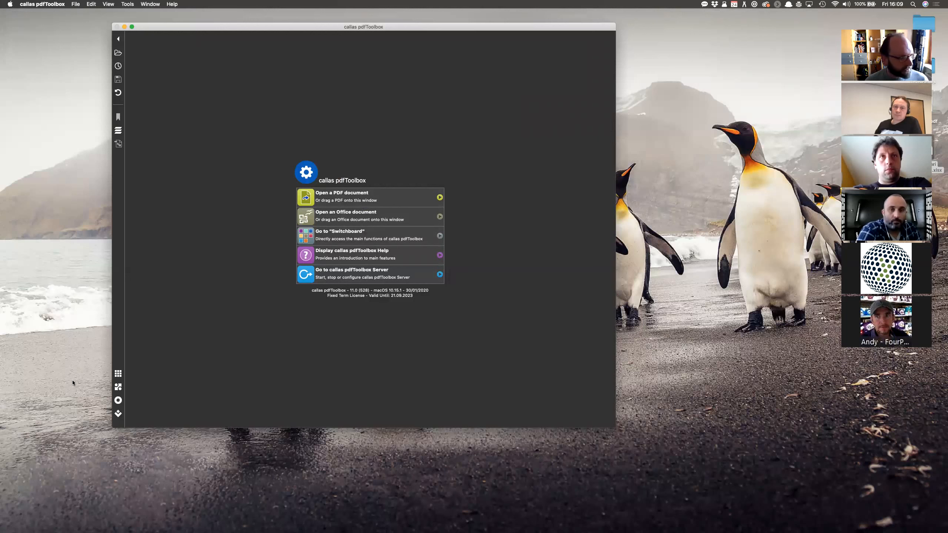
pyautogui.click(118, 413)
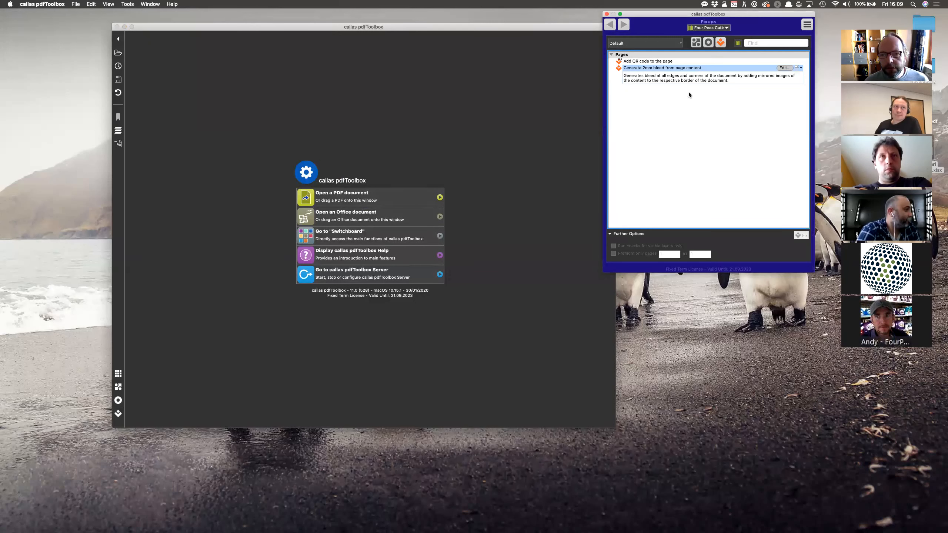
pyautogui.click(678, 61)
pyautogui.click(782, 61)
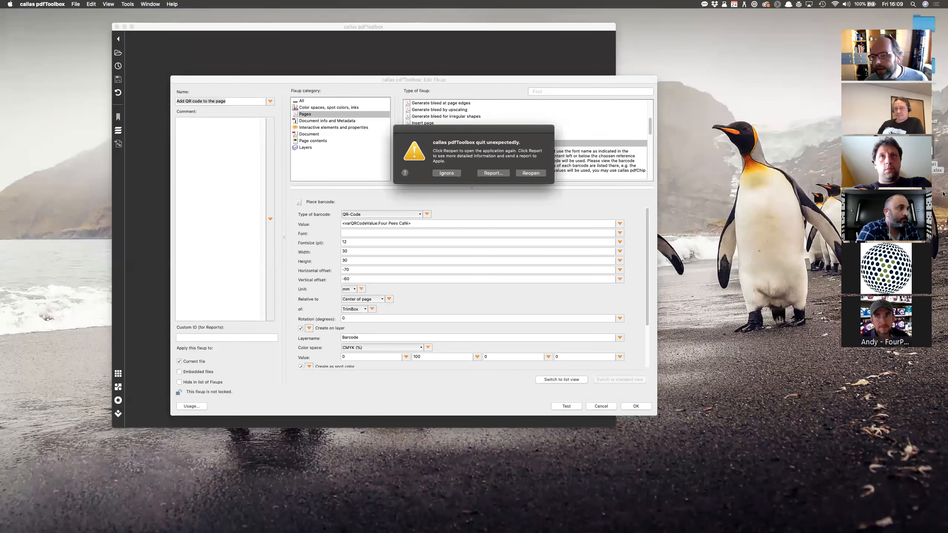
pyautogui.click(446, 173)
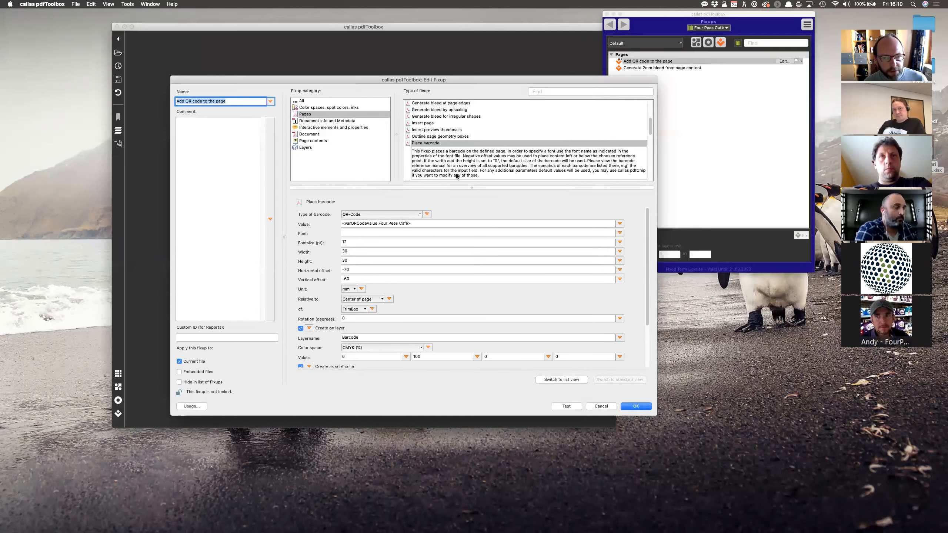
pyautogui.click(610, 408)
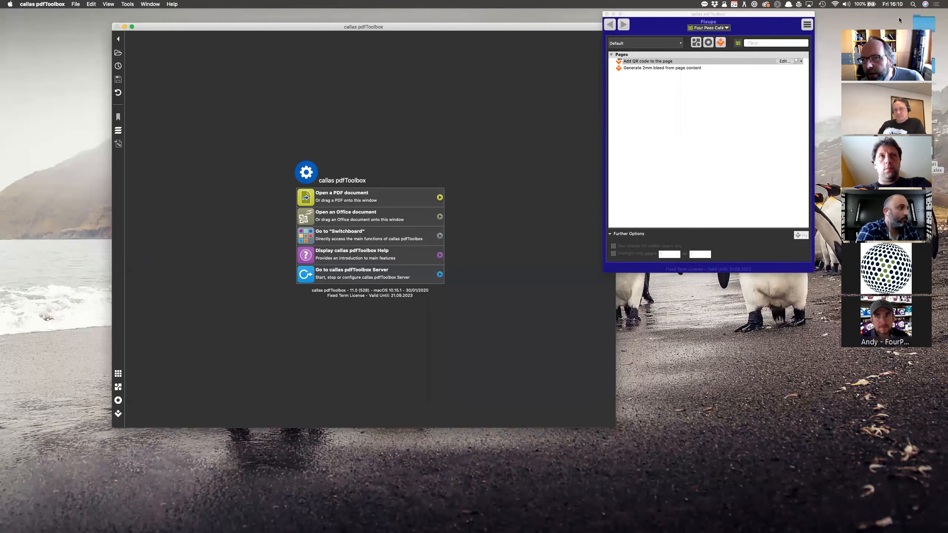
# Open Halloween.pdf from the desktop and place the Fixups window beside the document.
pyautogui.moveTo(927, 112); pyautogui.dragTo(489, 120)
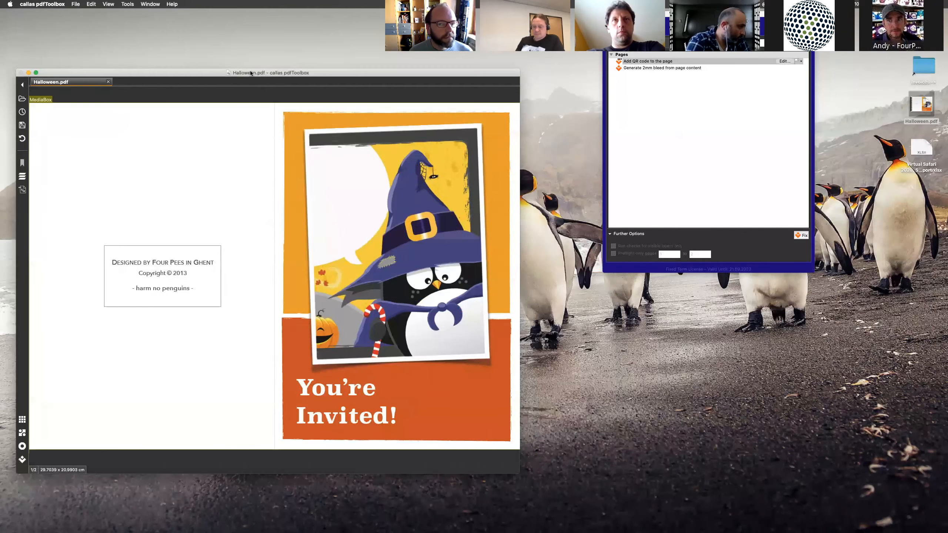
pyautogui.click(630, 162)
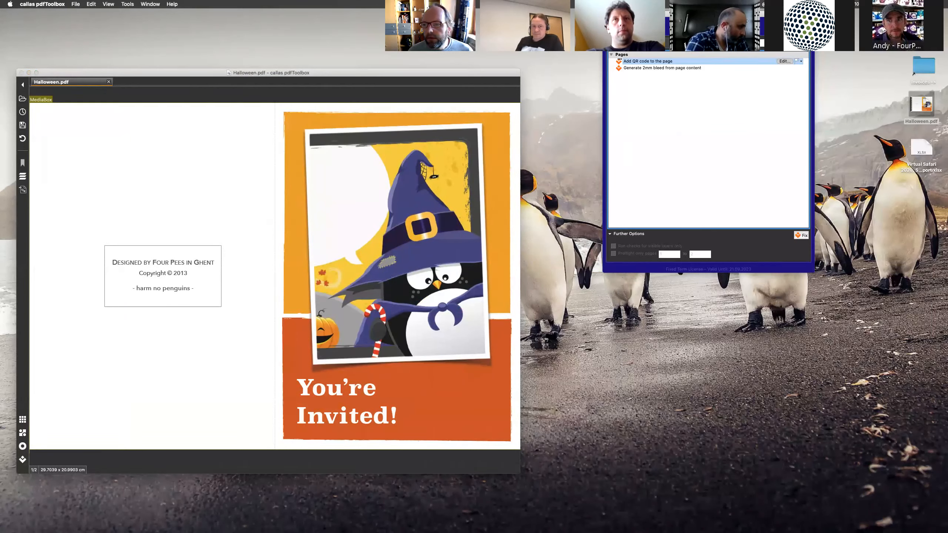
pyautogui.moveTo(708, 22); pyautogui.dragTo(631, 78)
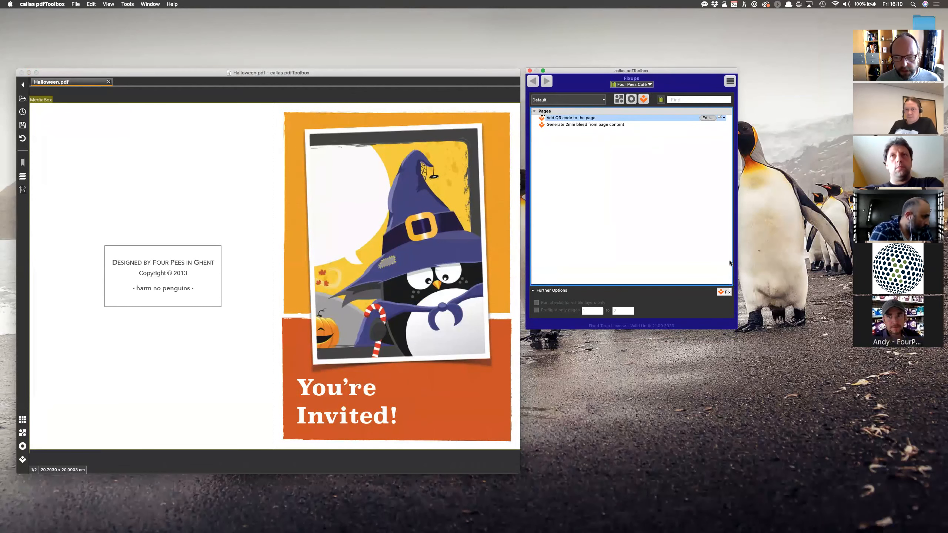
# Test the "Add QR code to the page" fixup on Halloween.pdf with "Four Pees" as the QR code value and inspect the result.
pyautogui.click(707, 117)
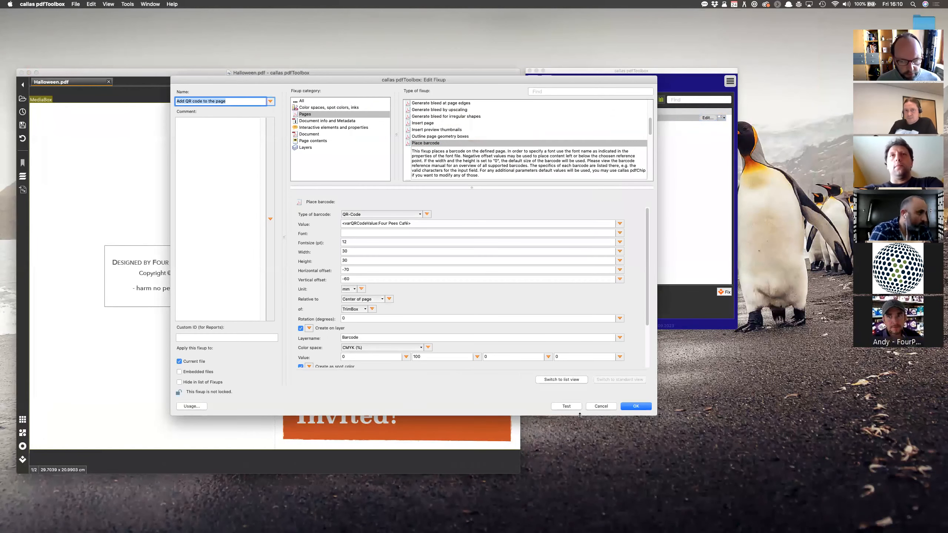
pyautogui.click(566, 406)
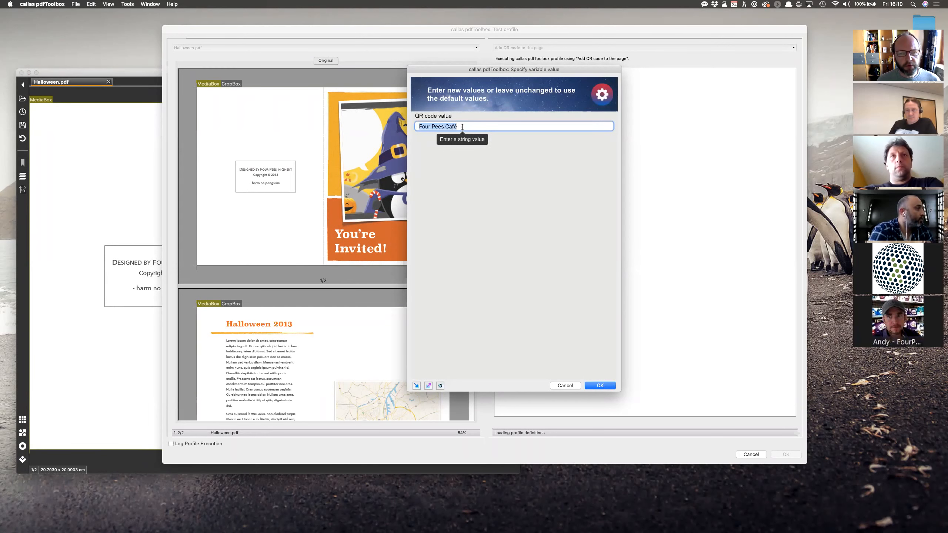
pyautogui.doubleClick(459, 127)
pyautogui.press('BackSpace')
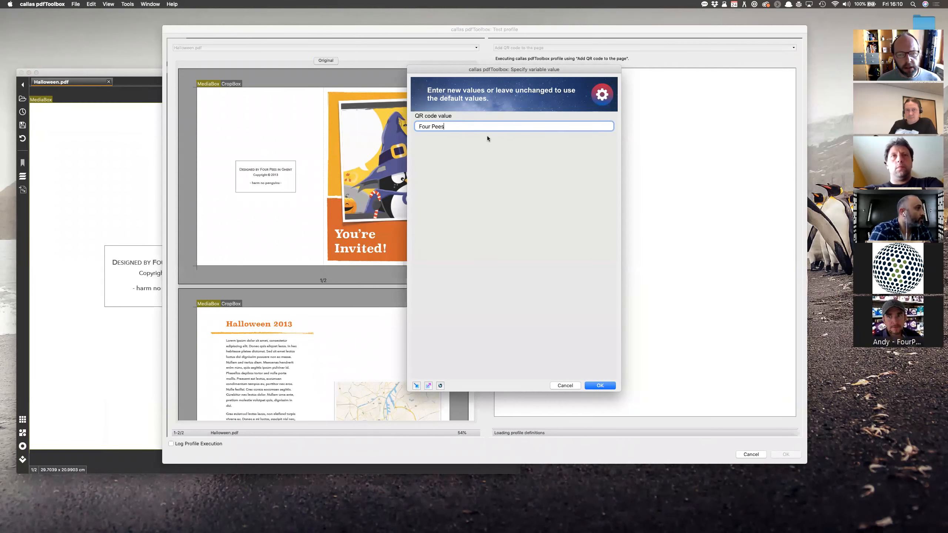
pyautogui.click(599, 385)
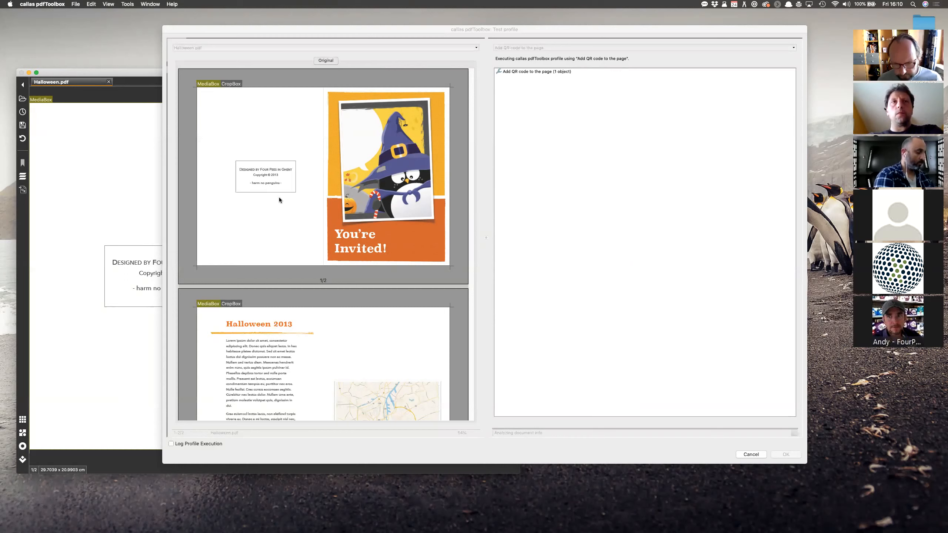
pyautogui.moveTo(620, 29)
pyautogui.mouseDown()
pyautogui.moveTo(586, 22)
pyautogui.moveTo(601, 28)
pyautogui.mouseUp()
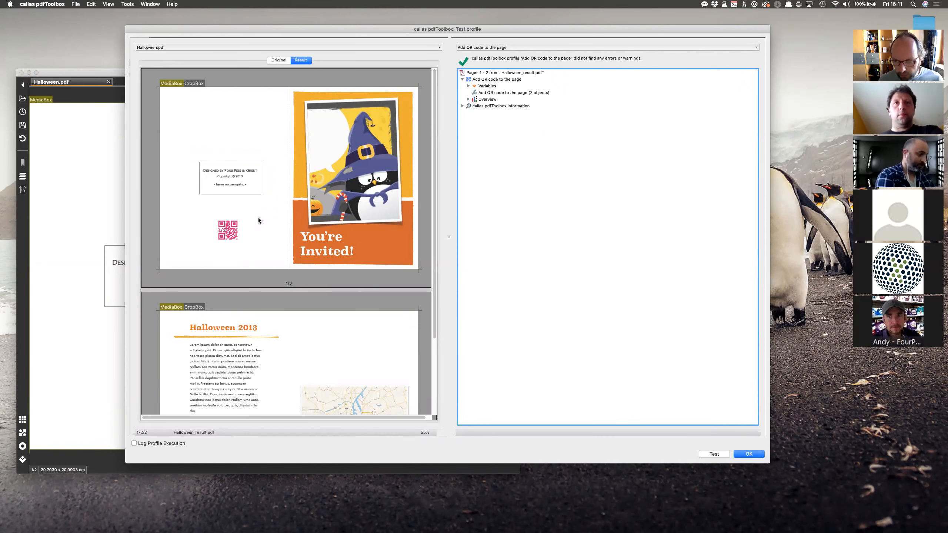
pyautogui.click(754, 455)
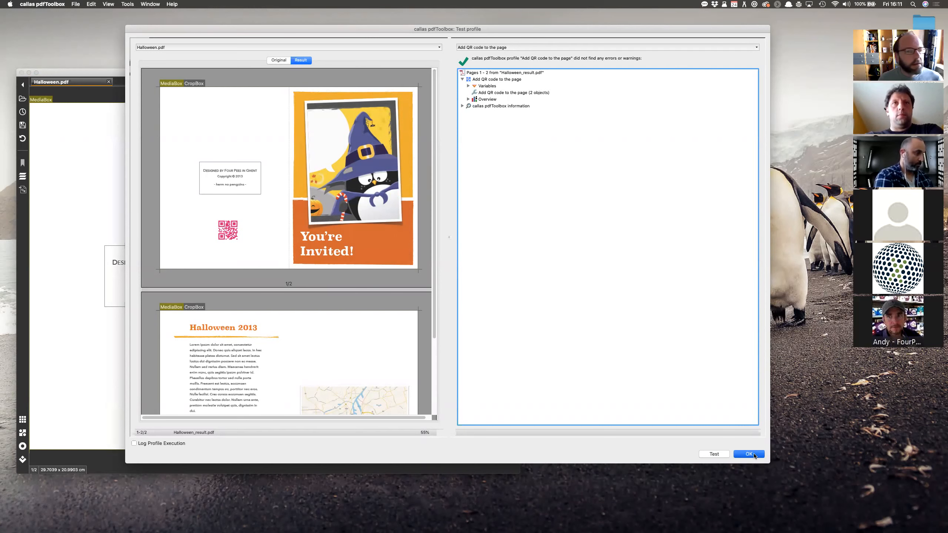
pyautogui.click(748, 454)
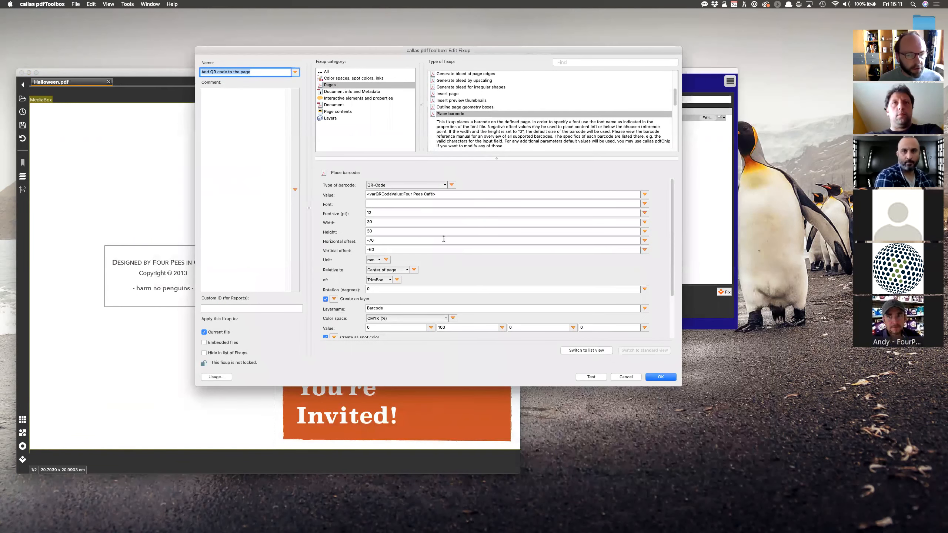
# Start another new variable for the barcode's value and make it a script variable.
pyautogui.tripleClick(428, 194)
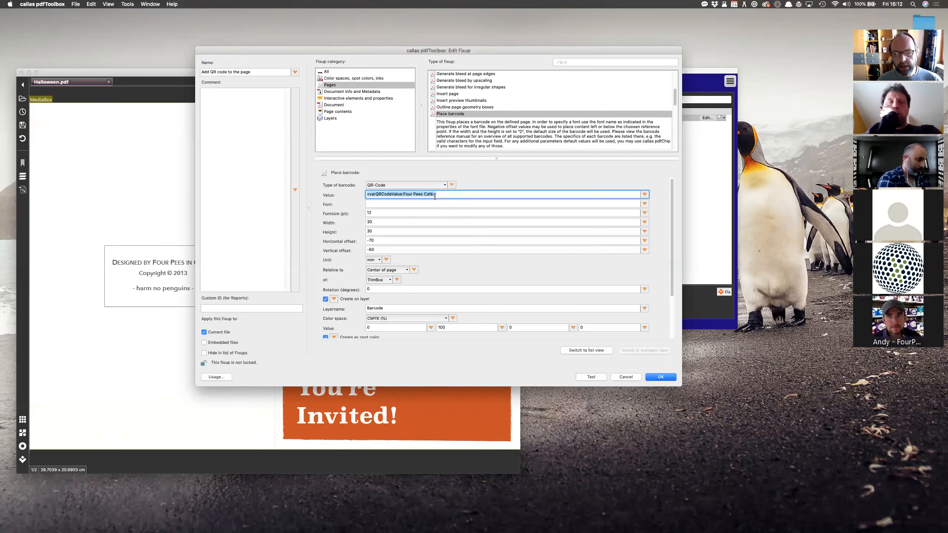
pyautogui.click(644, 194)
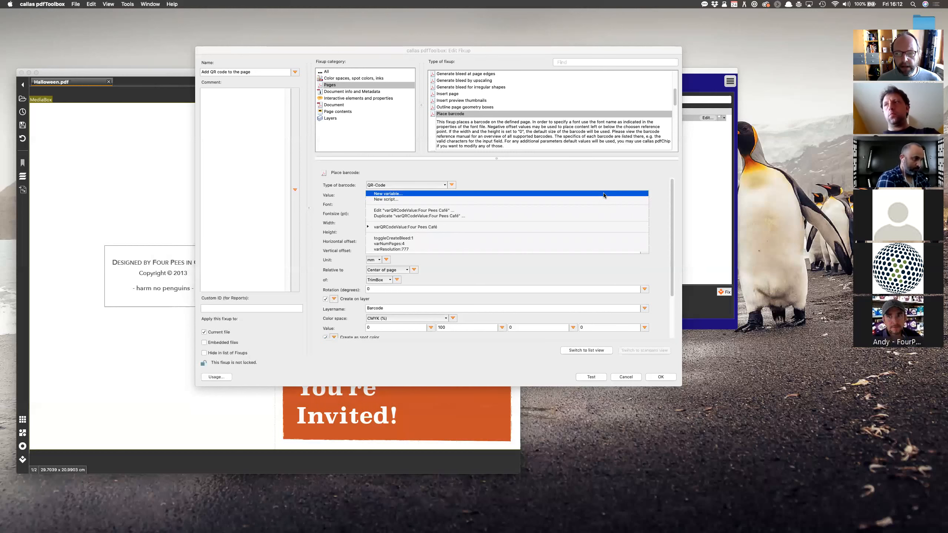
pyautogui.click(395, 194)
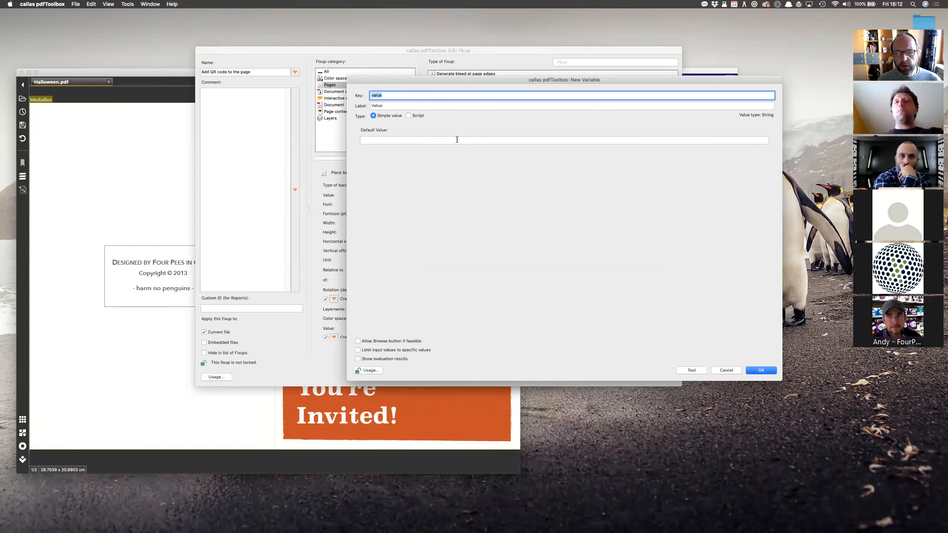
pyautogui.click(408, 116)
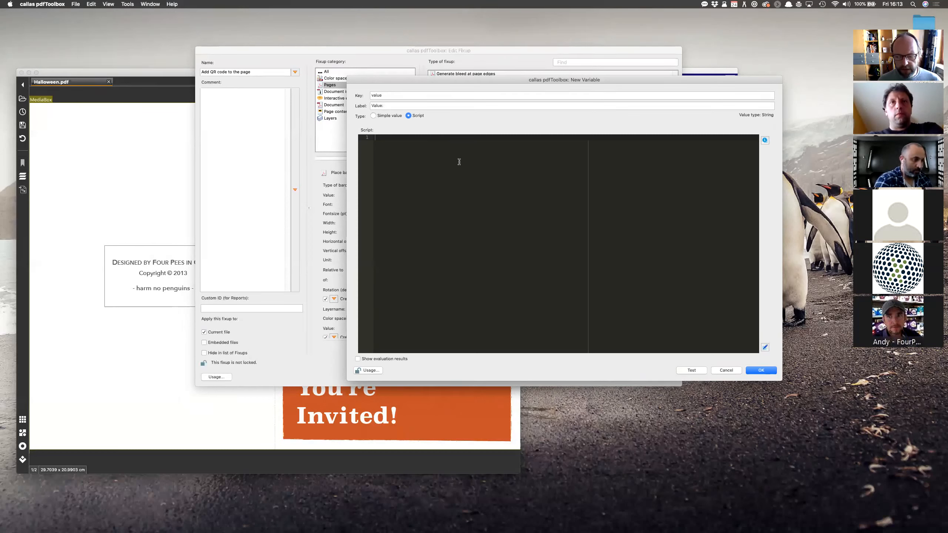
# Set the new script variable's key to scriptDocumentName.
pyautogui.moveTo(698, 78); pyautogui.dragTo(620, 47)
pyautogui.doubleClick(339, 64)
pyautogui.write('script')
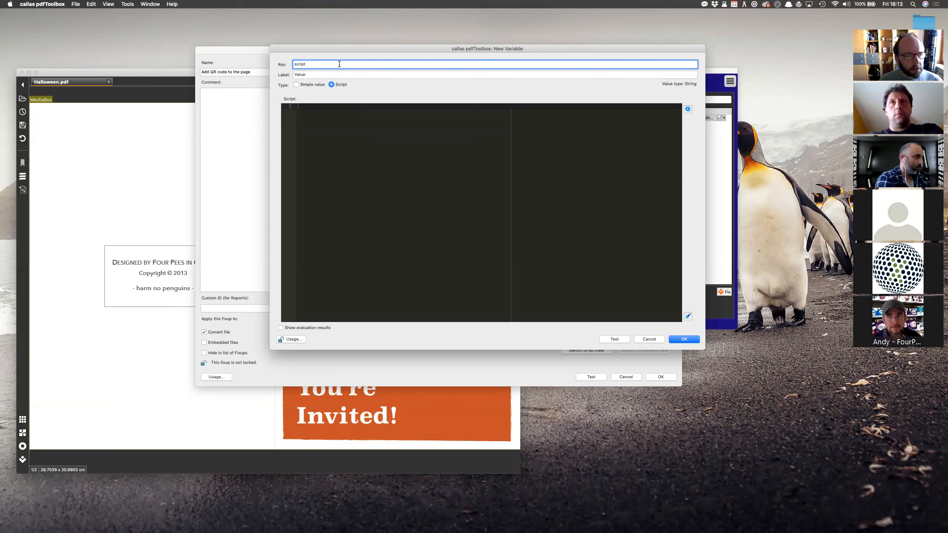
pyautogui.write('ocumentNam')
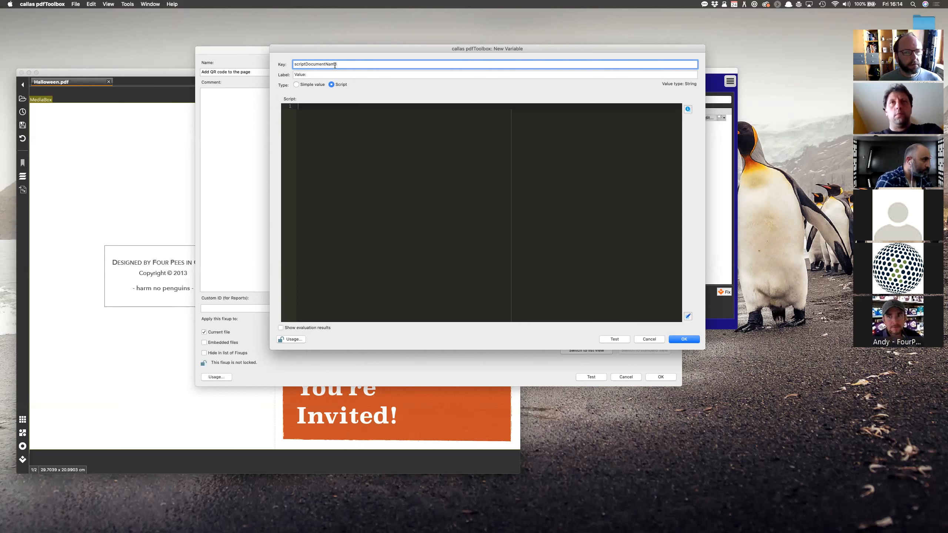
pyautogui.write('e')
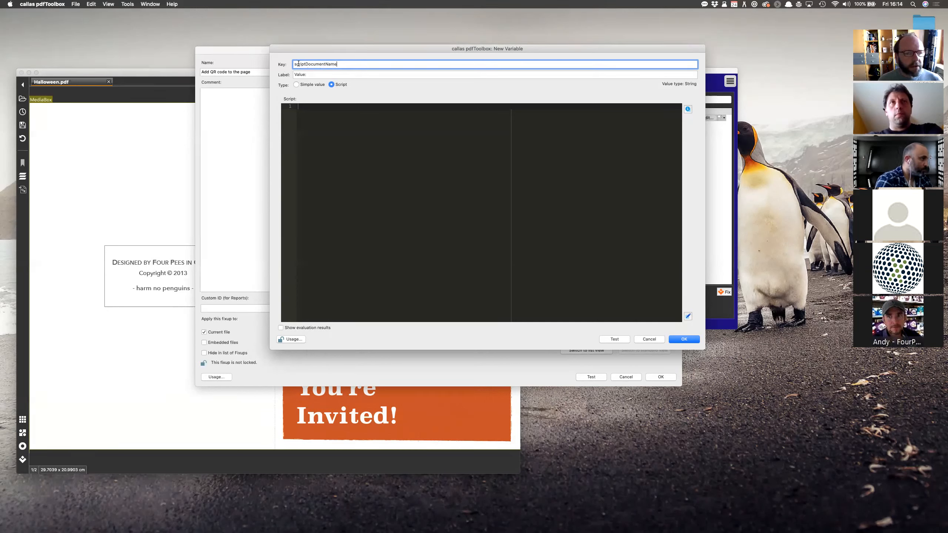
pyautogui.moveTo(304, 64); pyautogui.dragTo(293, 64)
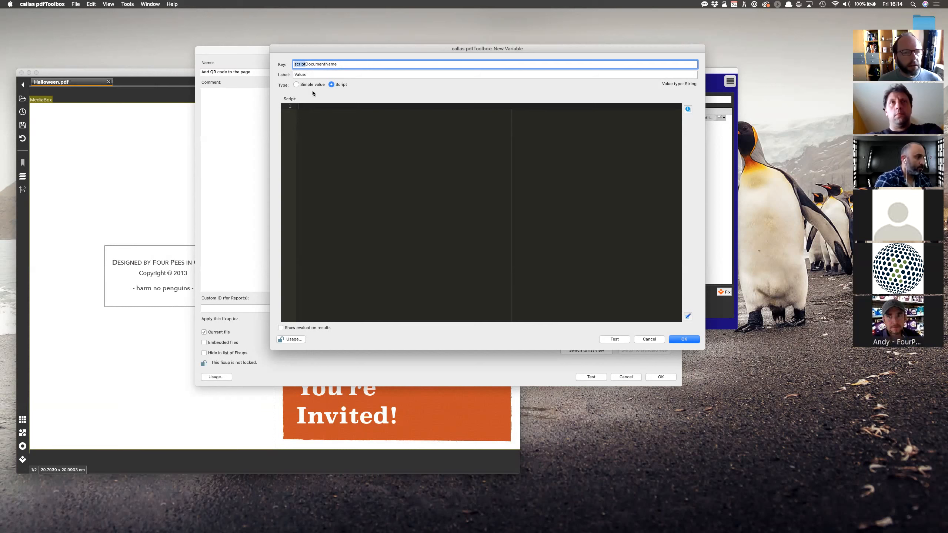
pyautogui.press('super+a')
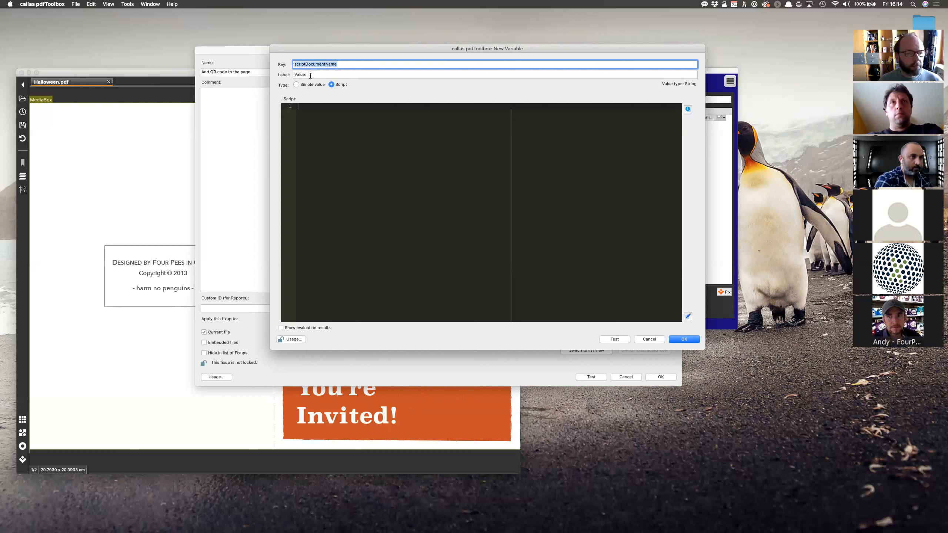
# Replace the script variable's label with "The name of the PDF document".
pyautogui.click(307, 75)
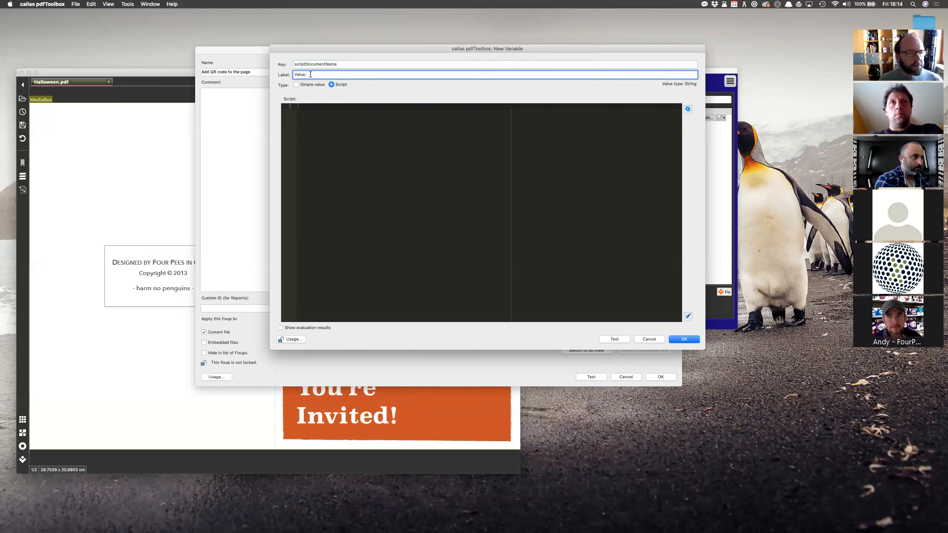
pyautogui.press('BackSpace')
pyautogui.press('BackSpace')
pyautogui.press('BackSpace')
pyautogui.press('BackSpace')
pyautogui.press('BackSpace')
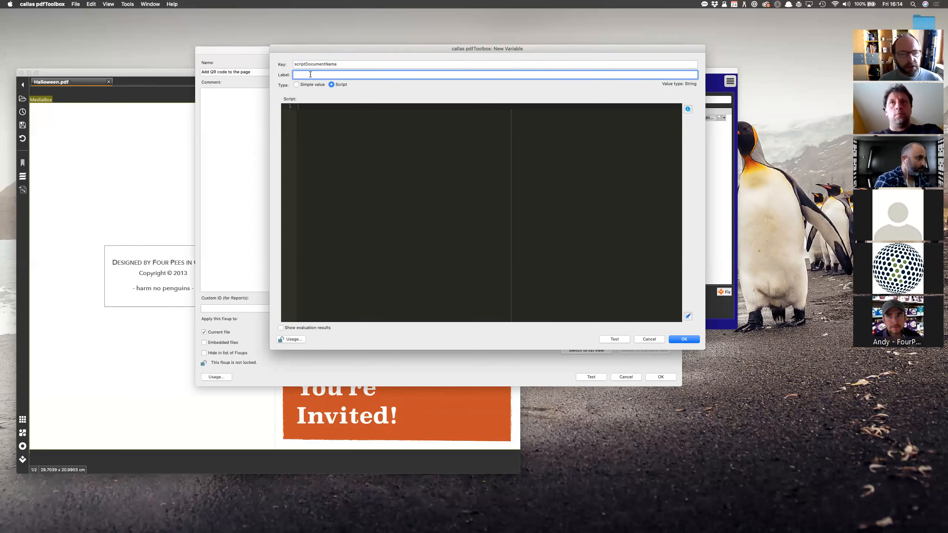
pyautogui.write('The')
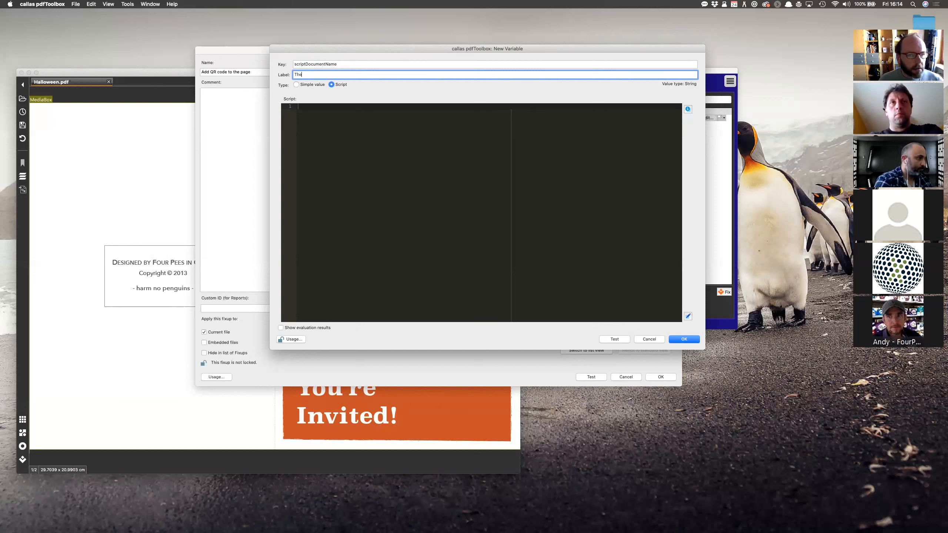
pyautogui.write(' document')
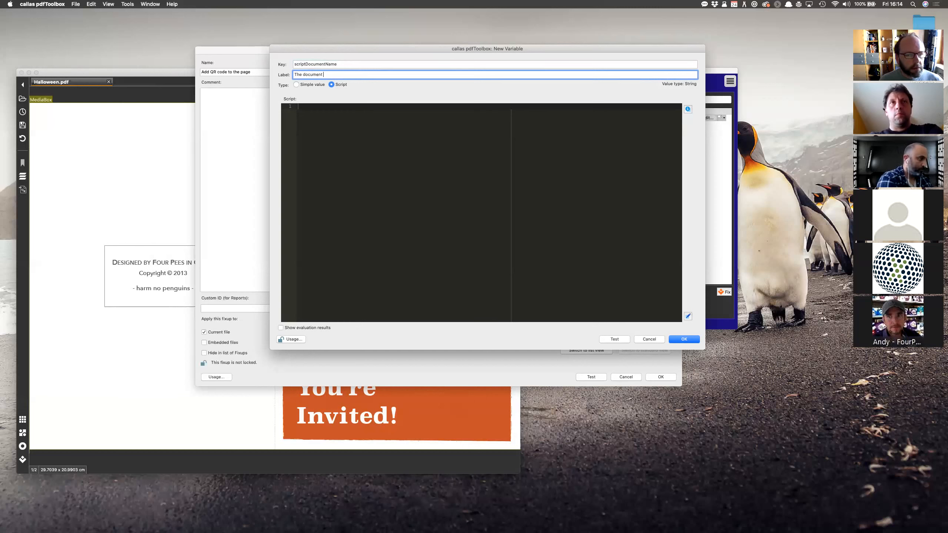
pyautogui.write(' name of the PDF')
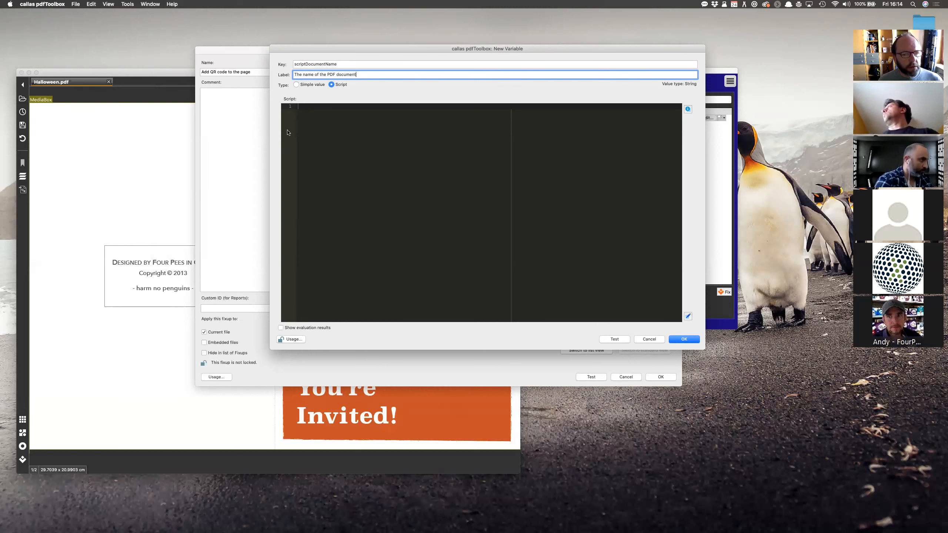
# Enter "5"; as the variable's script and show its evaluation results.
pyautogui.click(325, 129)
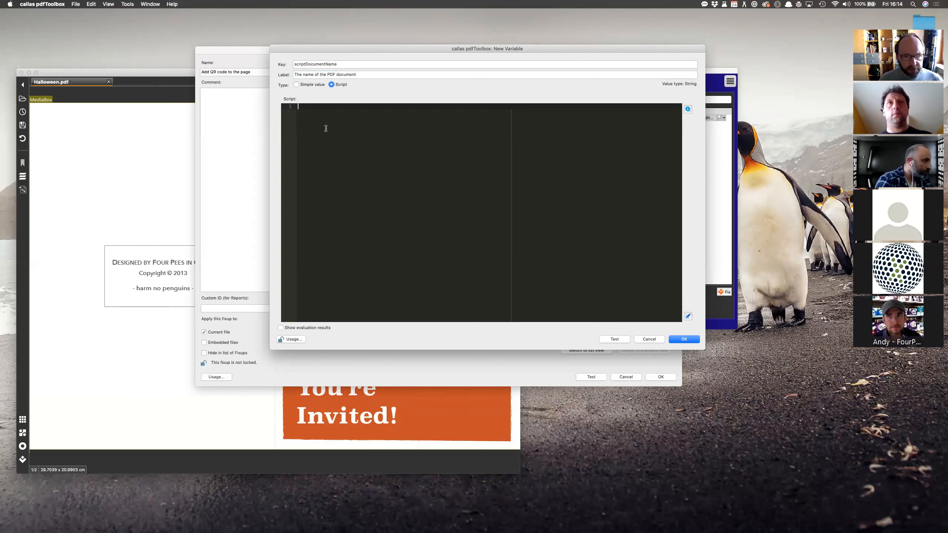
pyautogui.write('";')
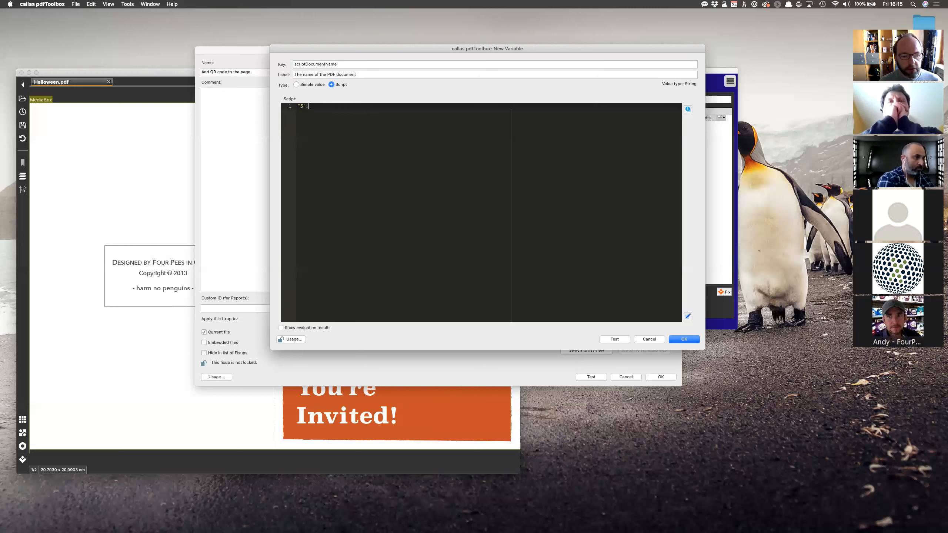
pyautogui.click(281, 328)
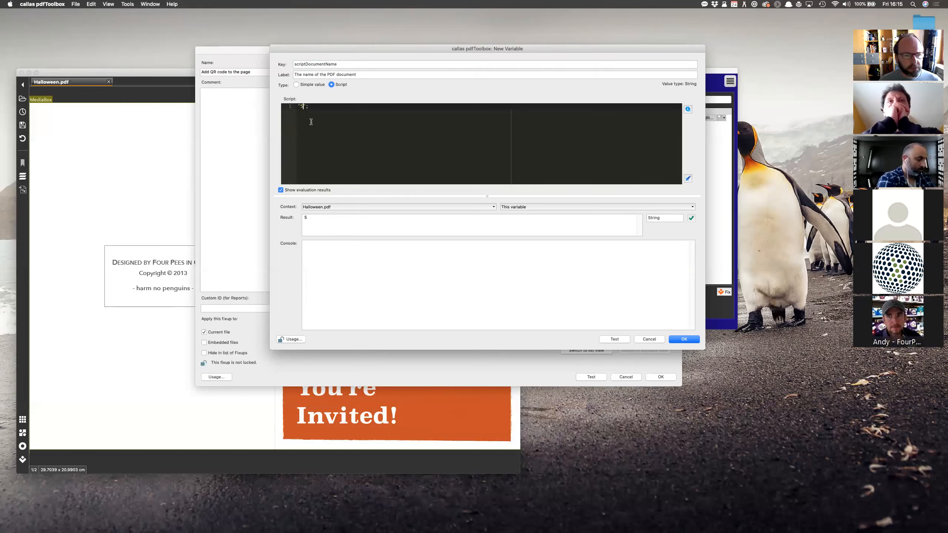
# Change the variable's script to "Penguins"; and save both the variable and the QR code fixup.
pyautogui.doubleClick(301, 106)
pyautogui.write('"Penguins')
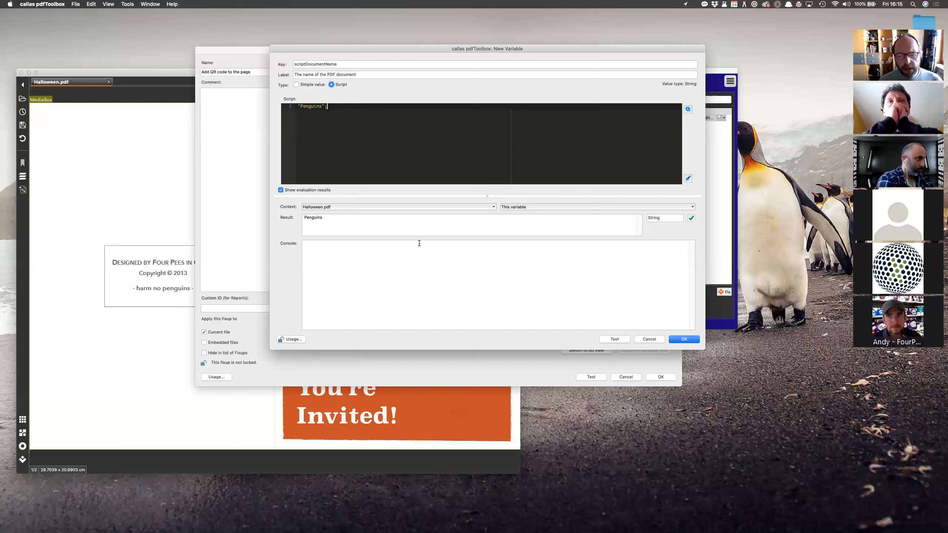
pyautogui.click(691, 342)
pyautogui.click(666, 376)
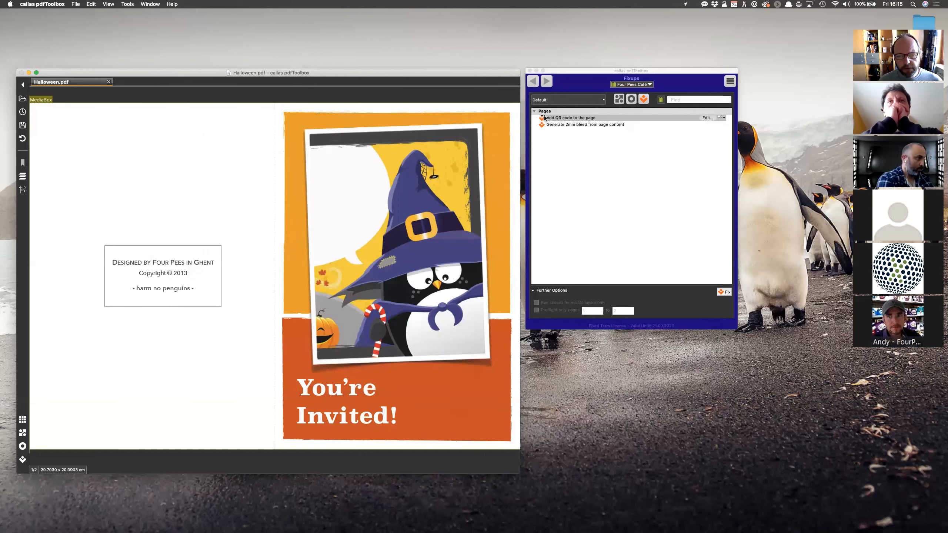
# Test the Add QR code to the page fixup and check the variable values used in the test result.
pyautogui.click(707, 118)
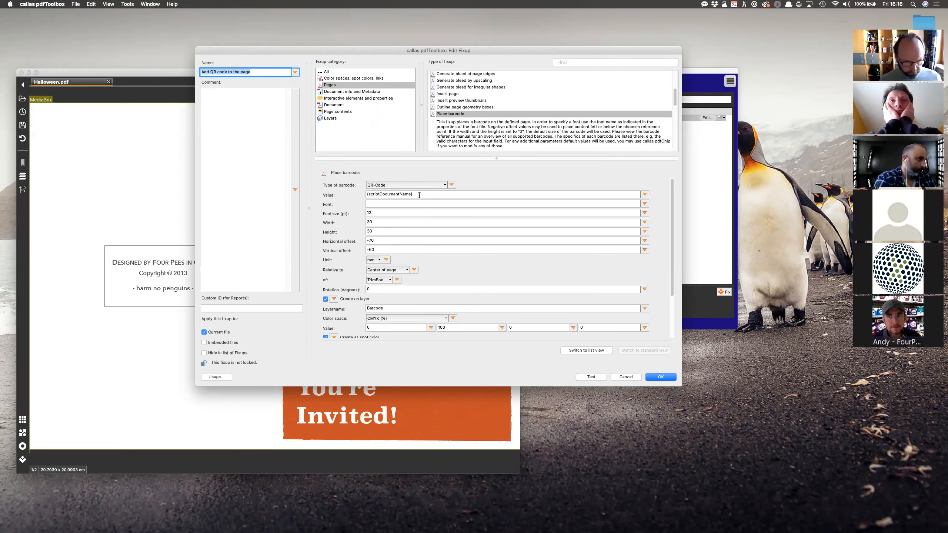
pyautogui.click(598, 376)
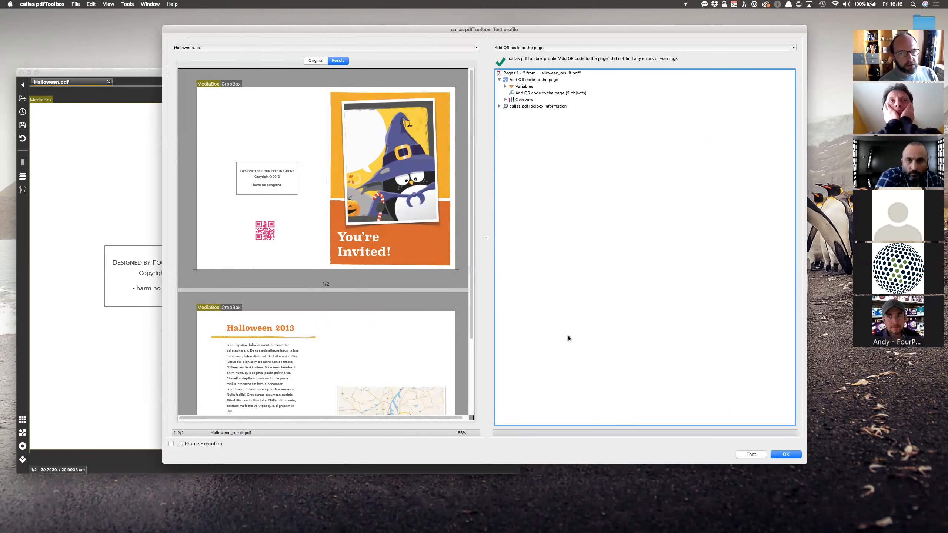
pyautogui.click(505, 86)
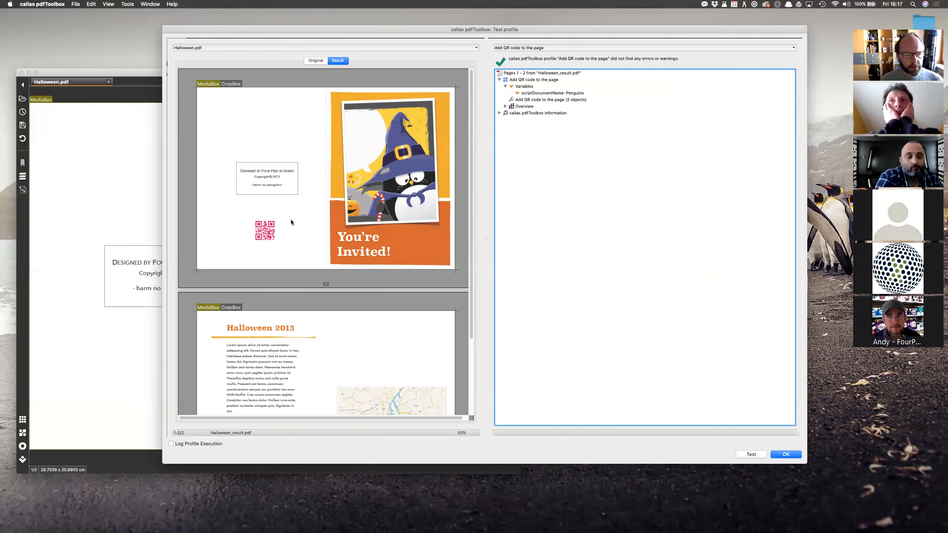
pyautogui.click(775, 455)
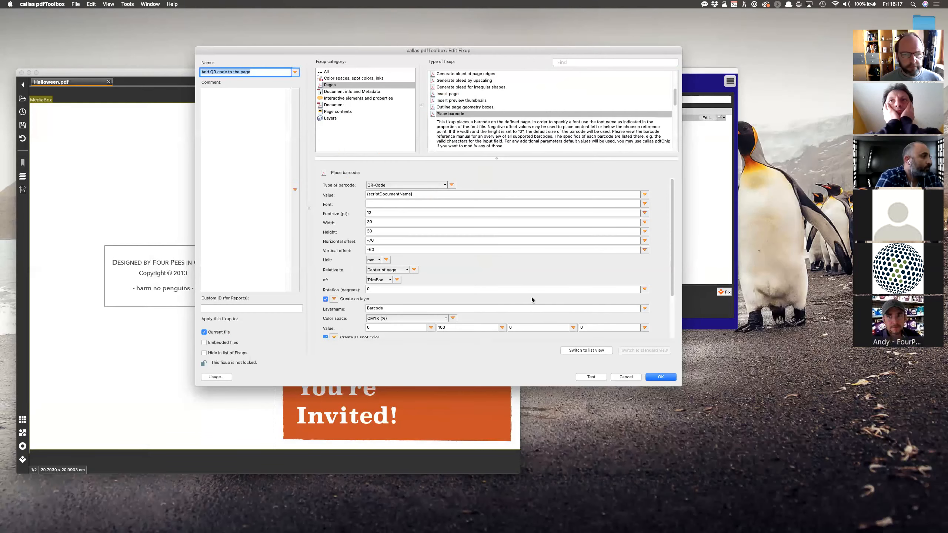
pyautogui.click(427, 194)
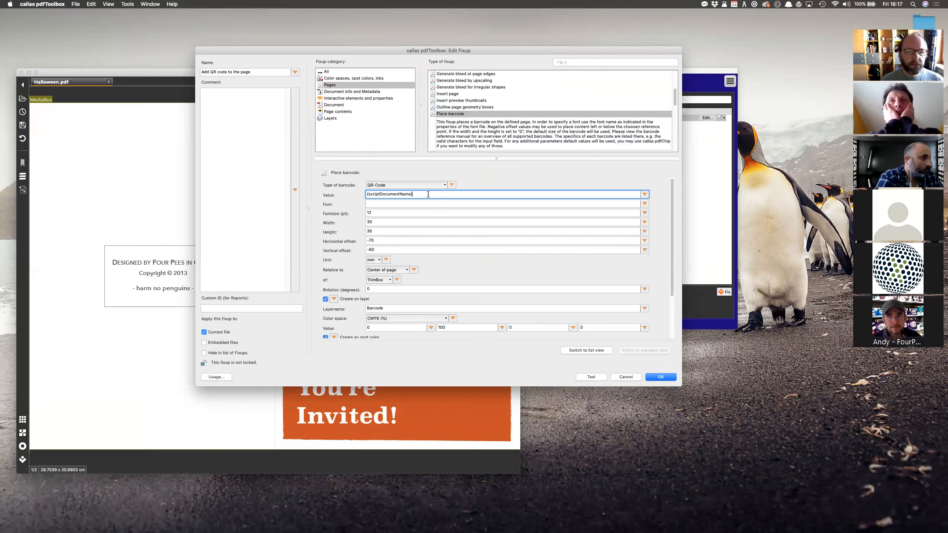
pyautogui.click(644, 194)
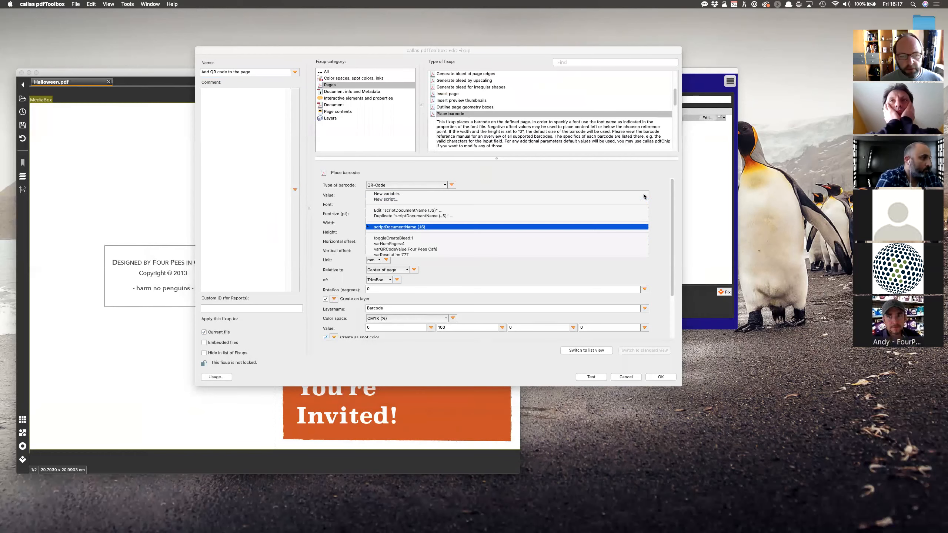
pyautogui.click(605, 199)
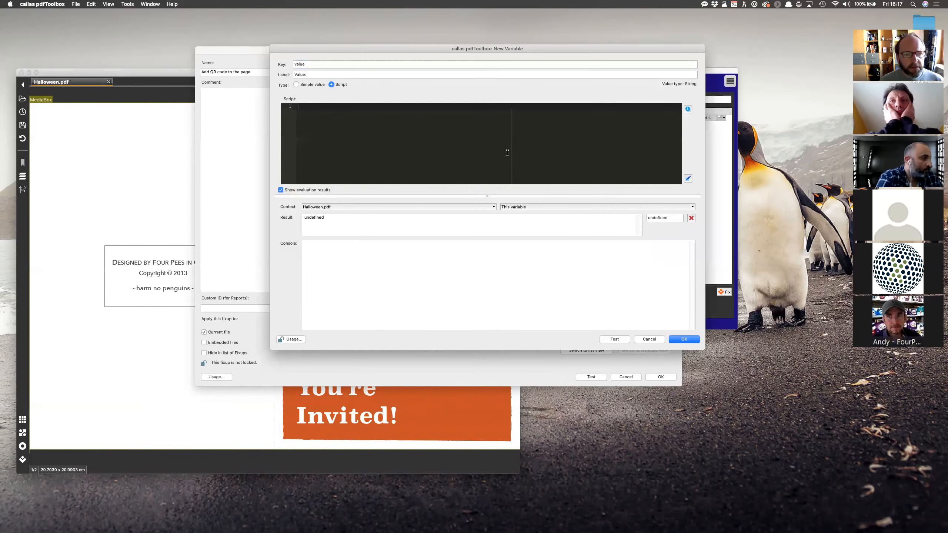
pyautogui.click(650, 339)
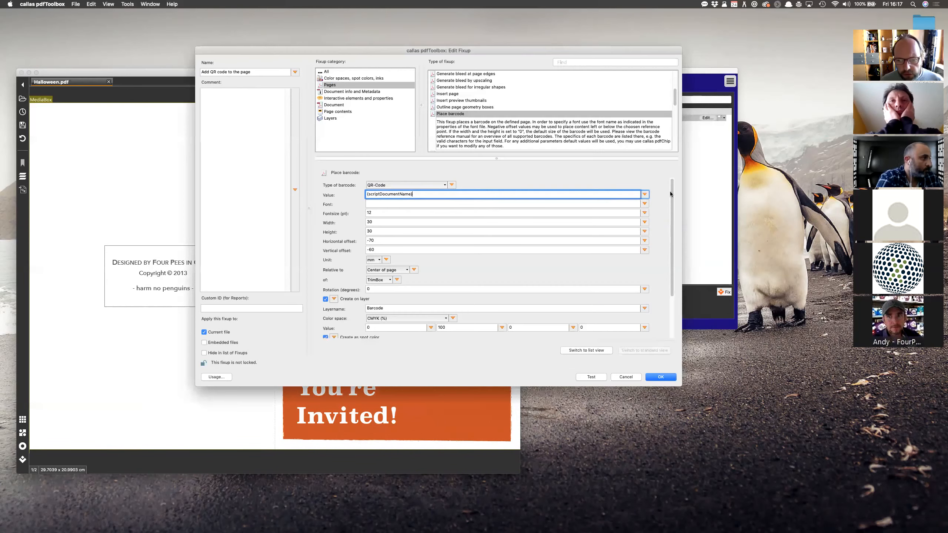
# Open the scriptDocumentName variable of the barcode's value for editing.
pyautogui.click(644, 194)
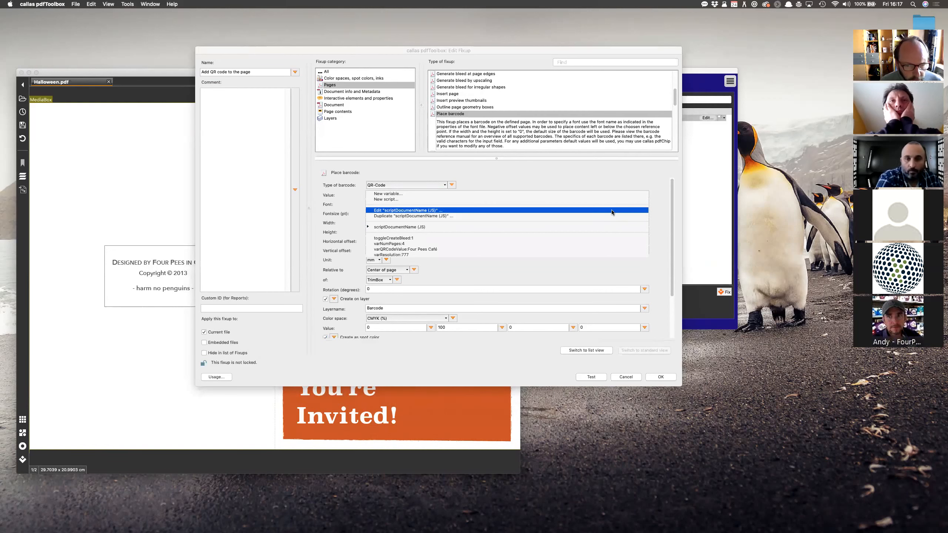
pyautogui.click(612, 210)
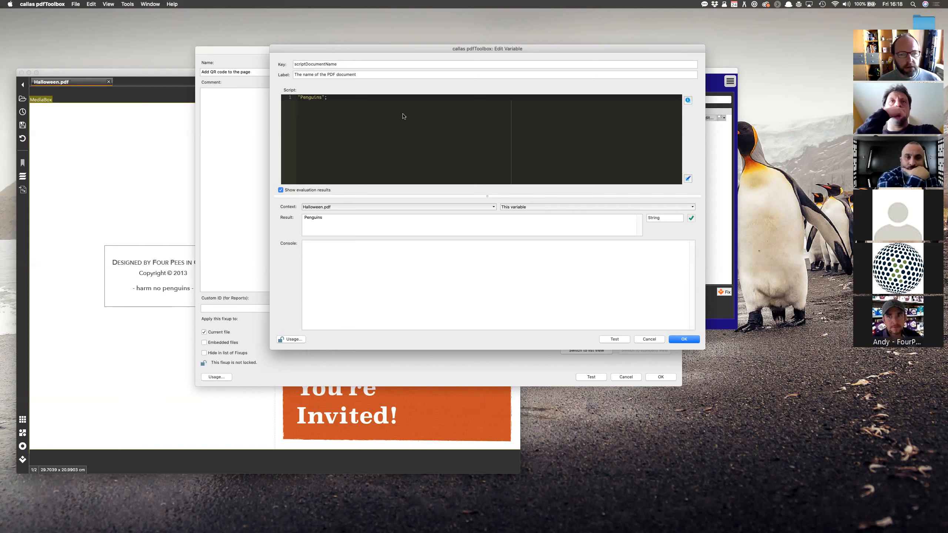
pyautogui.click(688, 101)
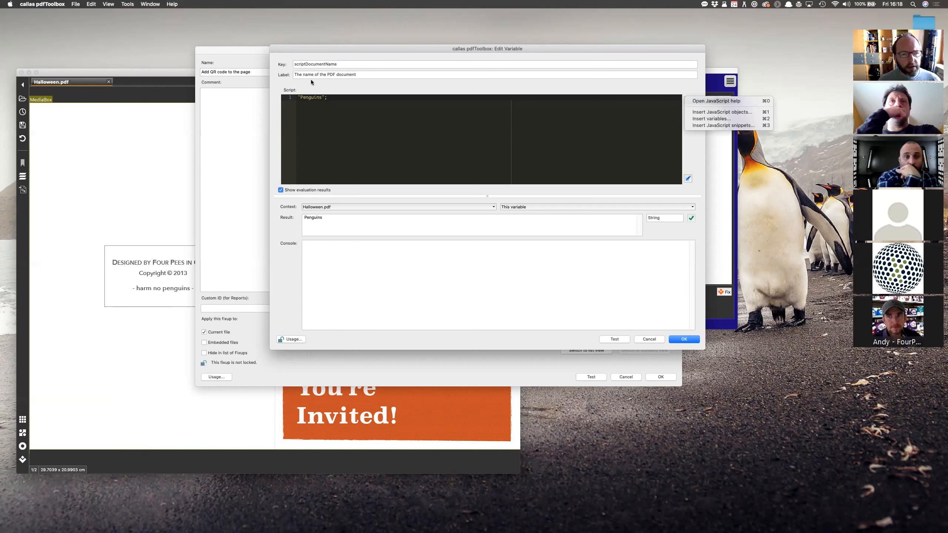
pyautogui.click(378, 89)
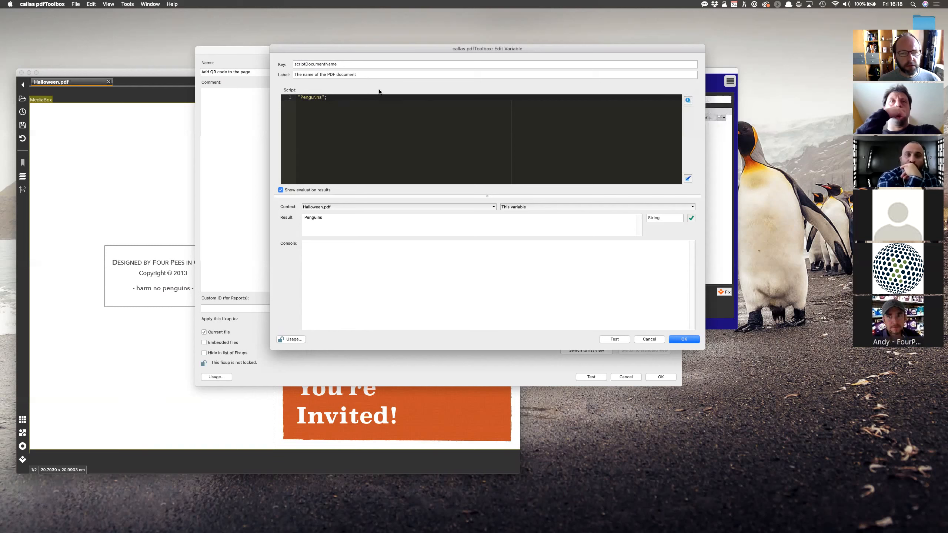
pyautogui.click(688, 99)
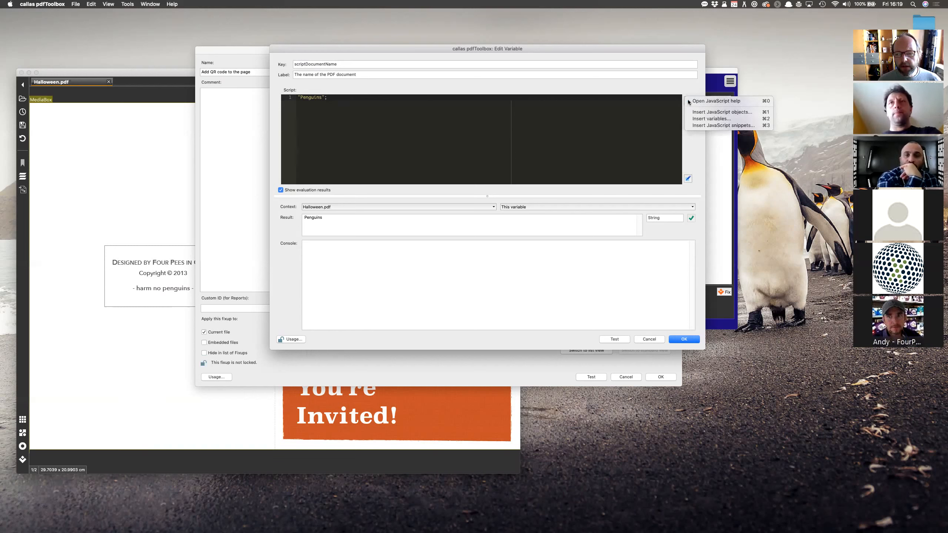
pyautogui.click(417, 100)
pyautogui.click(376, 74)
pyautogui.click(374, 67)
pyautogui.click(688, 99)
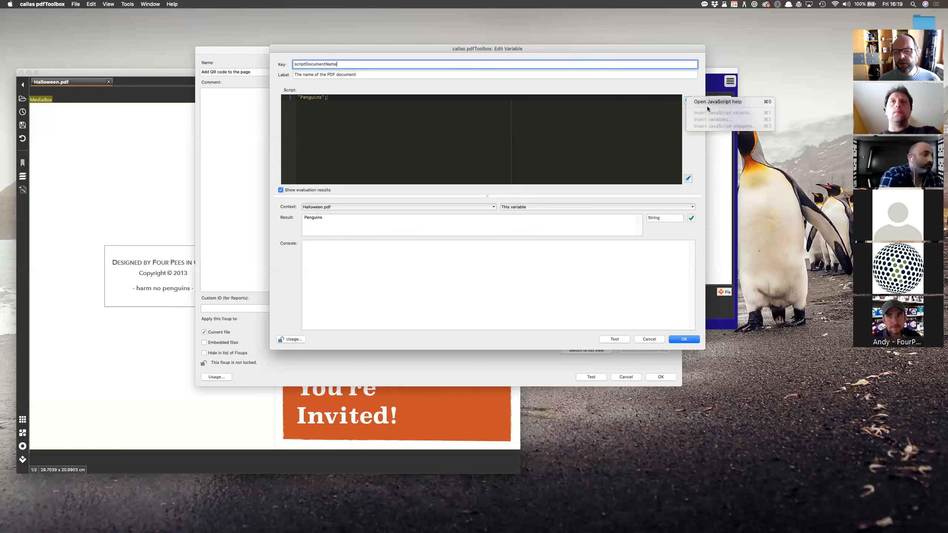
pyautogui.click(426, 123)
pyautogui.click(390, 103)
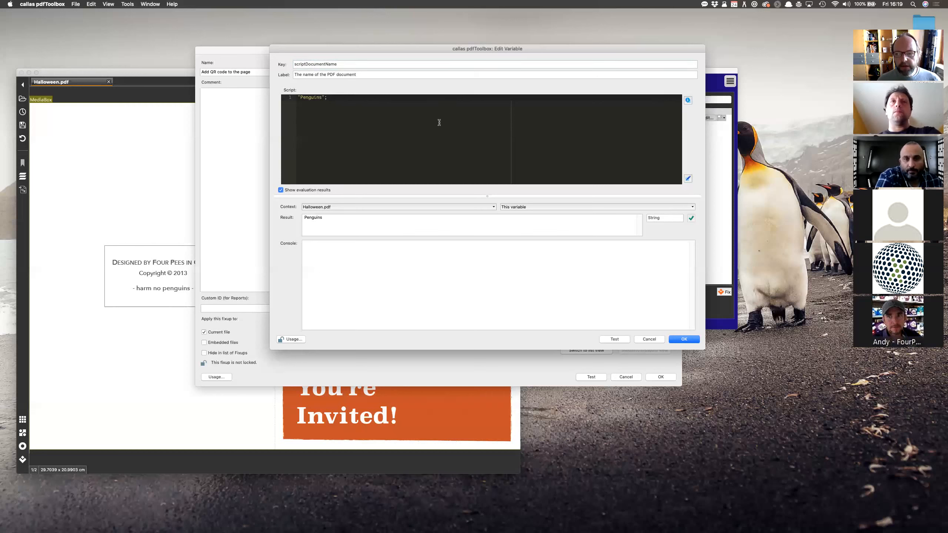
# Search the JavaScript objects for "file" and insert app.doc.documentFileName into the script.
pyautogui.click(687, 100)
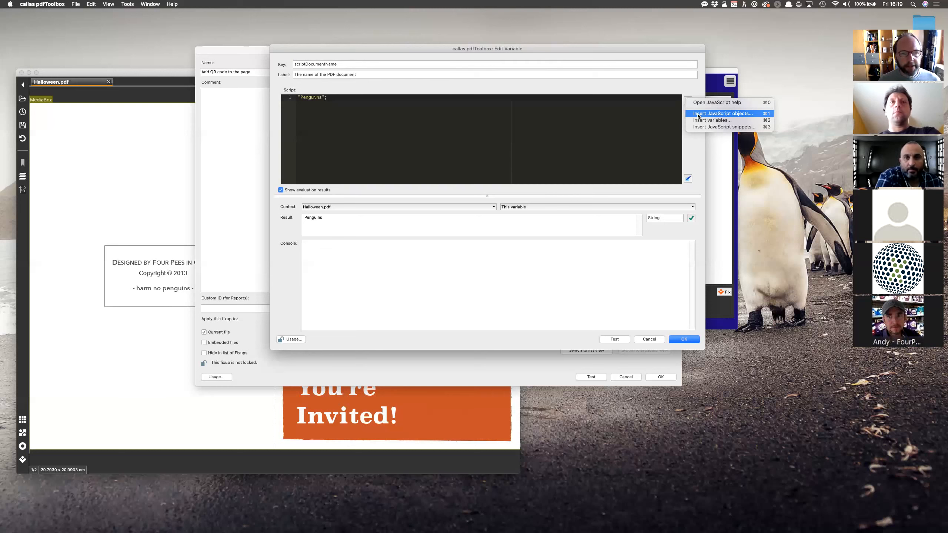
pyautogui.click(698, 115)
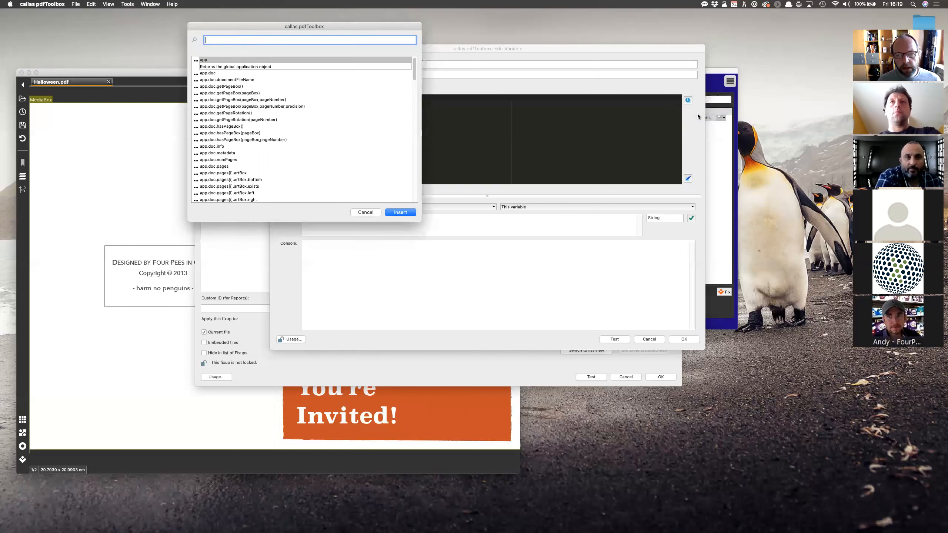
pyautogui.moveTo(394, 27); pyautogui.dragTo(598, 80)
pyautogui.moveTo(626, 120)
pyautogui.mouseDown()
pyautogui.moveTo(624, 245)
pyautogui.moveTo(627, 116)
pyautogui.mouseUp()
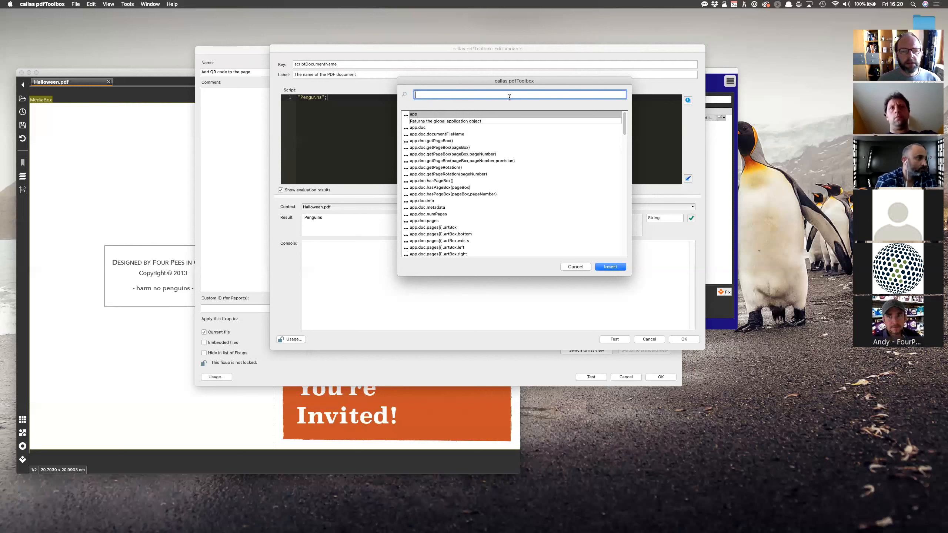
pyautogui.write('file')
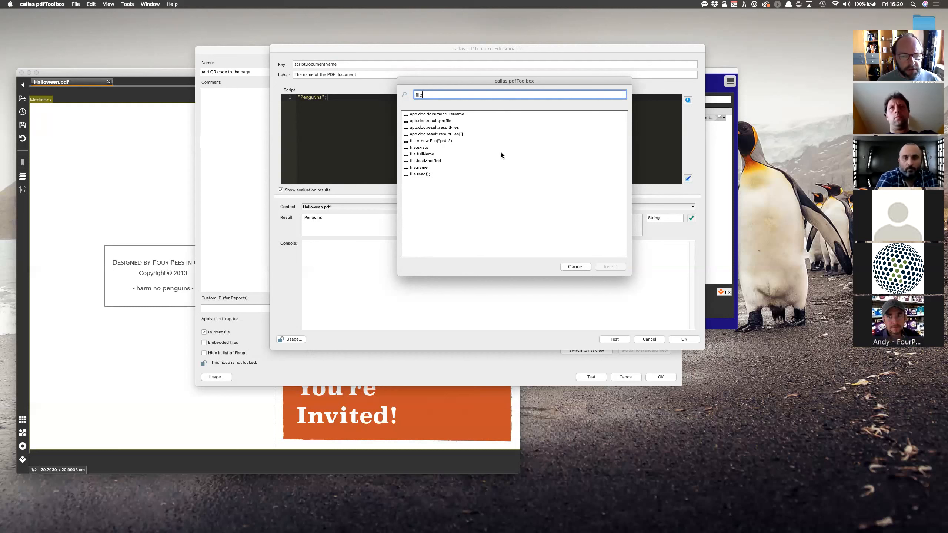
pyautogui.click(448, 115)
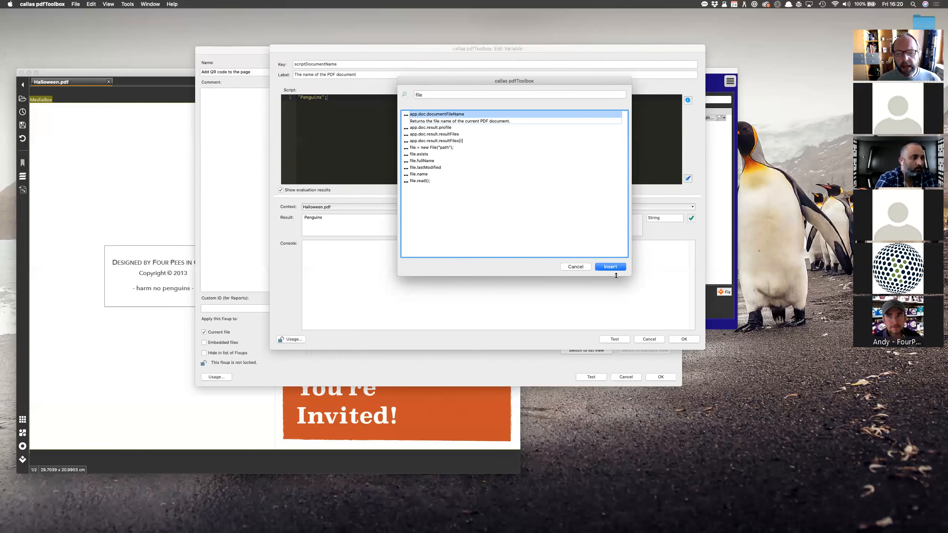
pyautogui.click(610, 267)
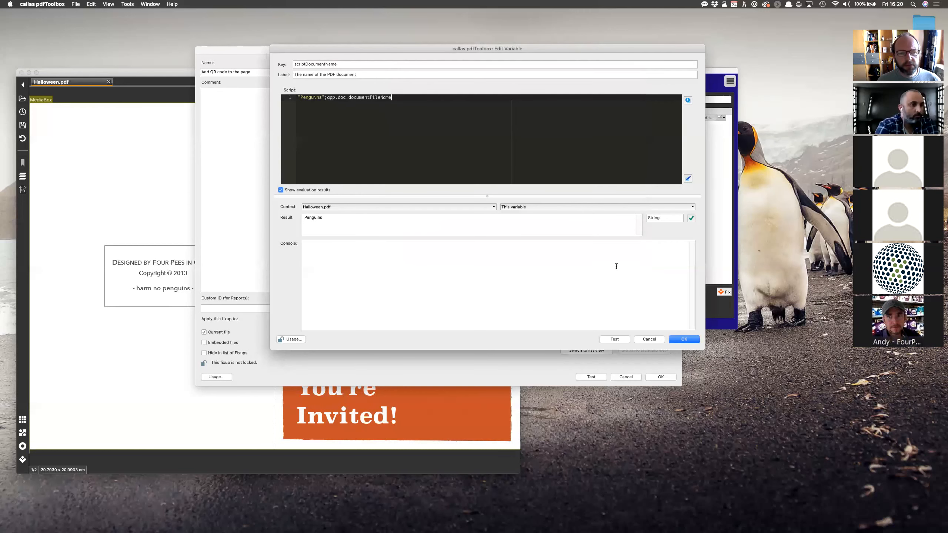
# Remove "Penguins"; from the script and end the app.doc.documentFileName expression with a semicolon.
pyautogui.moveTo(326, 98); pyautogui.dragTo(297, 98)
pyautogui.press('BackSpace')
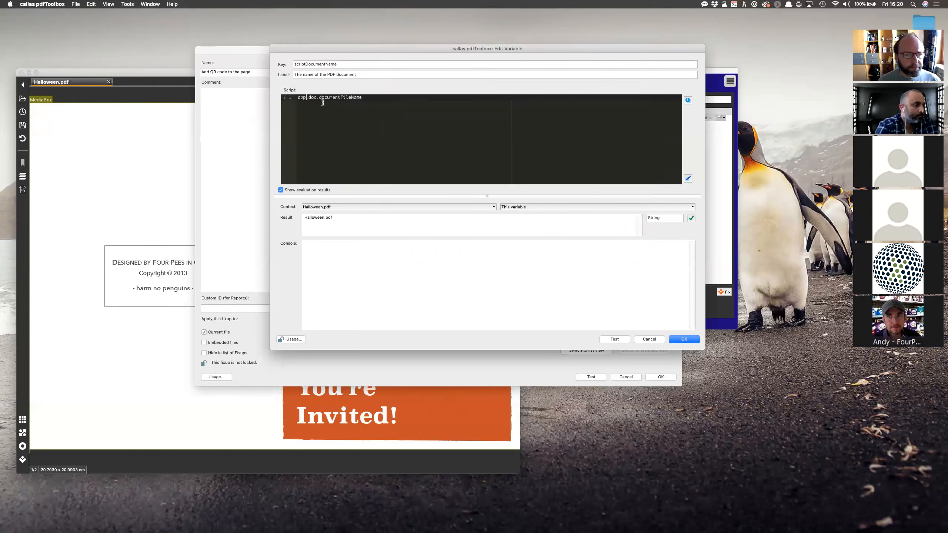
pyautogui.write(';')
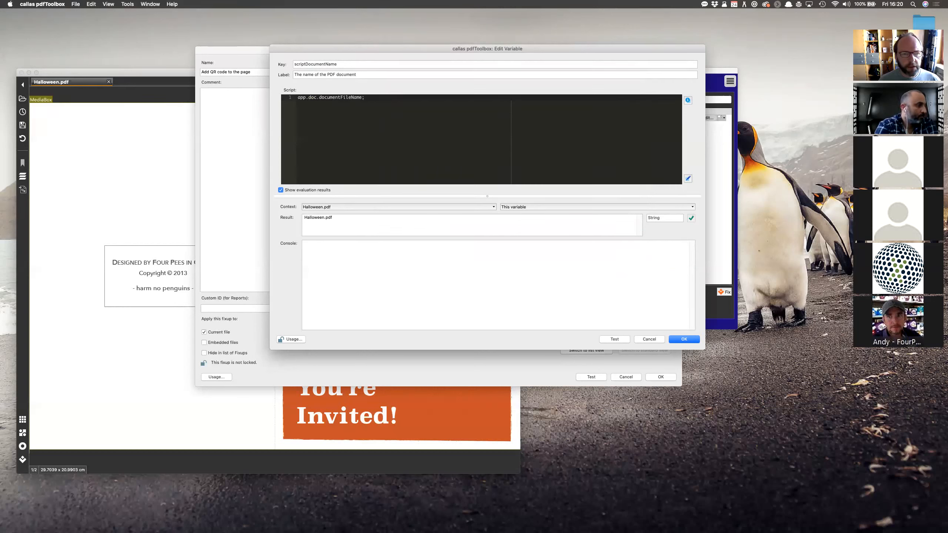
# Write app.doc.documentFileName; by hand on the script's third line and delete that line again.
pyautogui.press('Return')
pyautogui.write('app.doc')
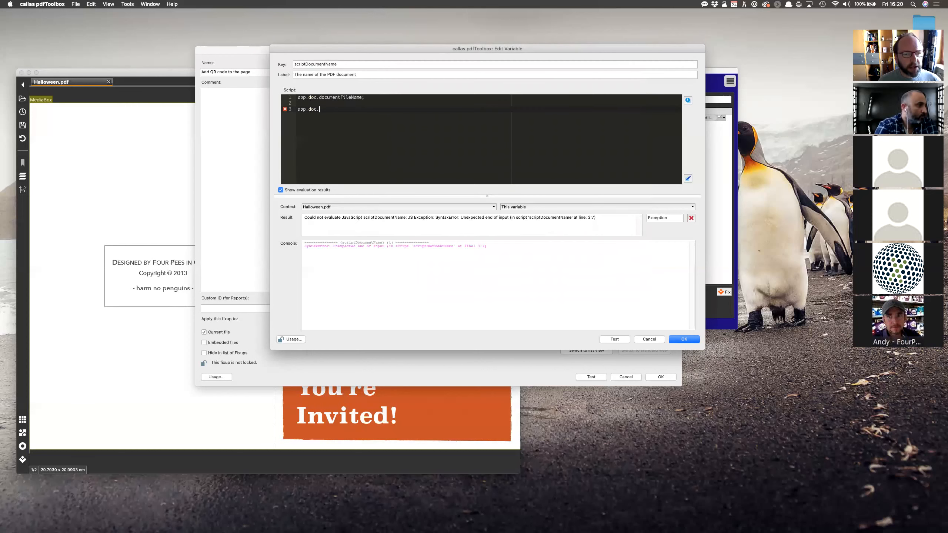
pyautogui.write('.document')
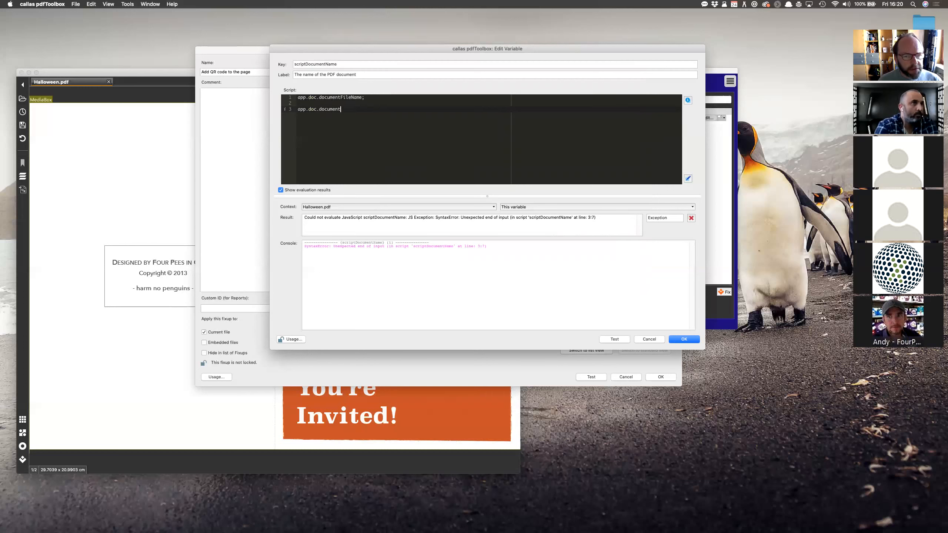
pyautogui.write('FileName;')
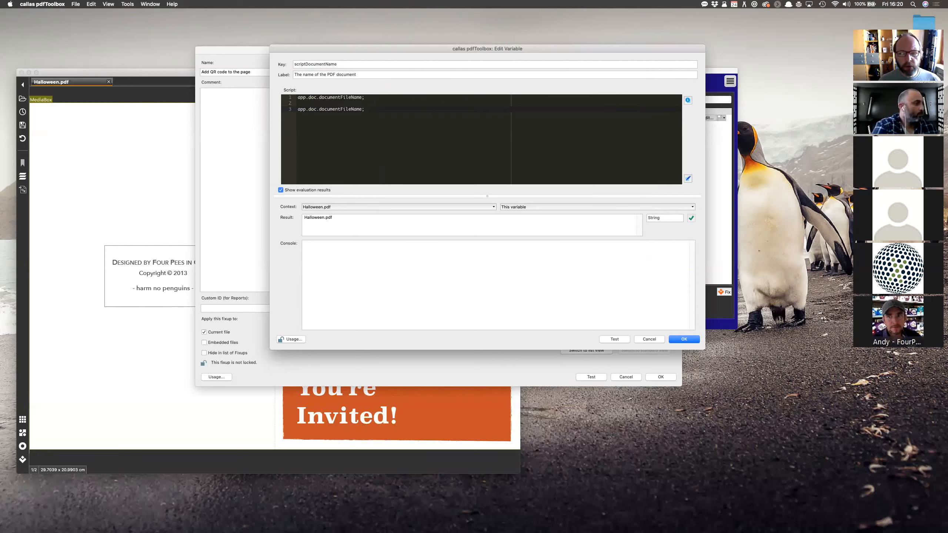
pyautogui.hotkey('shift', 'Up')
pyautogui.press('BackSpace')
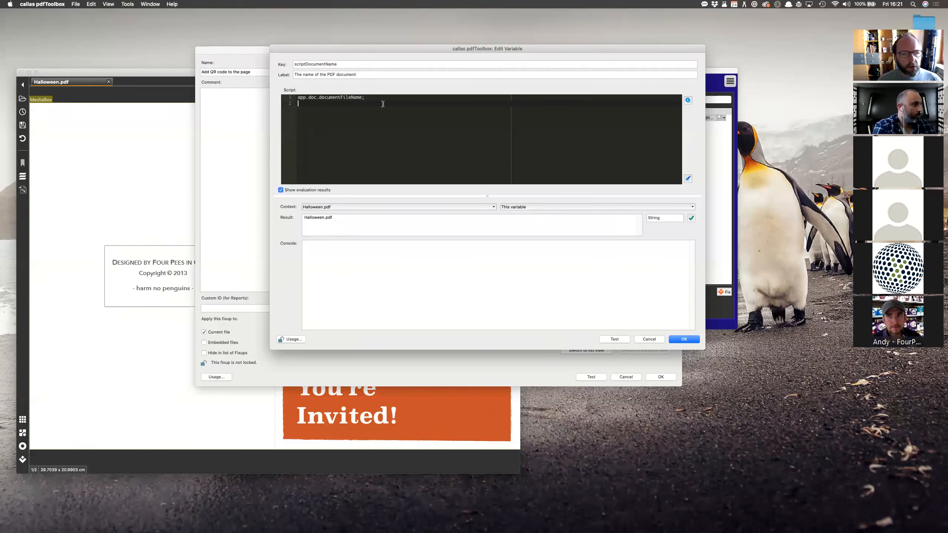
# Look through the full list of insertable JavaScript objects, from the app entries to the file and xml ones.
pyautogui.click(305, 97)
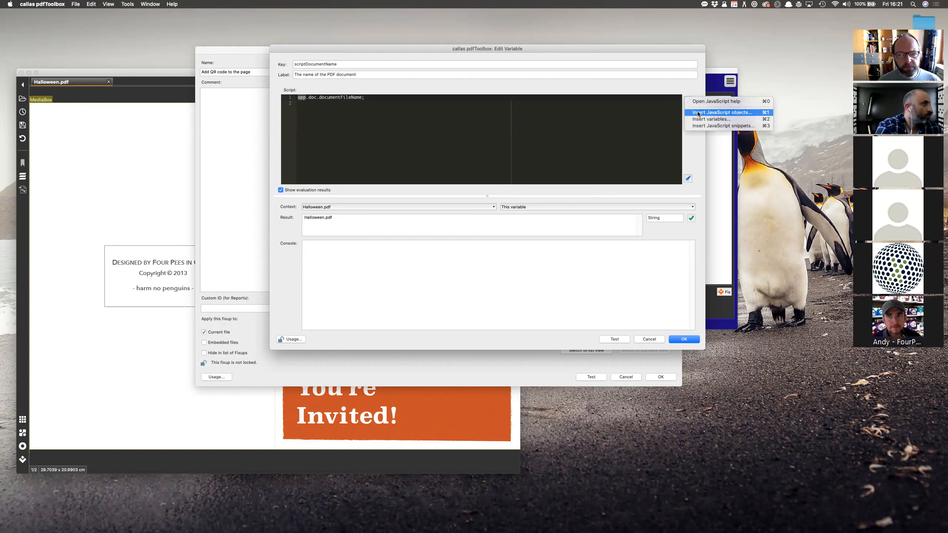
pyautogui.click(698, 113)
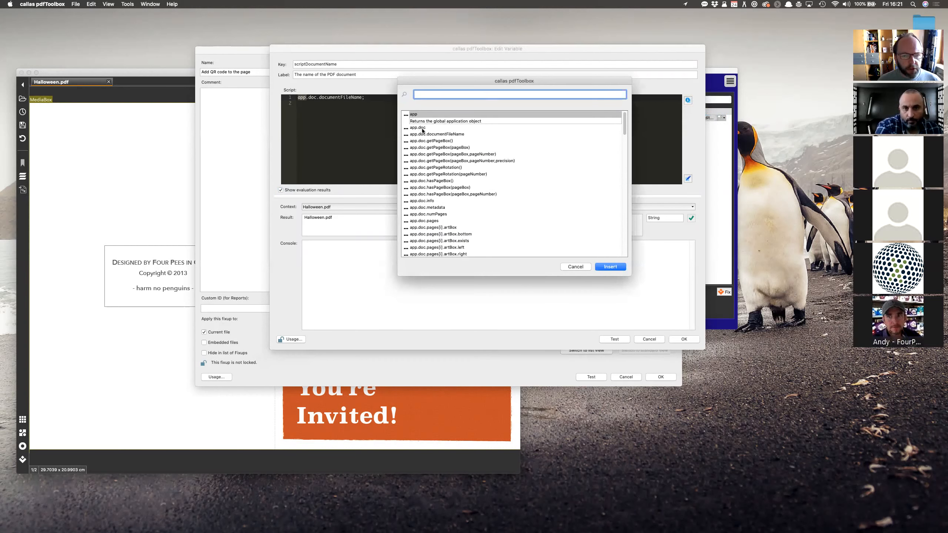
pyautogui.moveTo(625, 121); pyautogui.dragTo(623, 226)
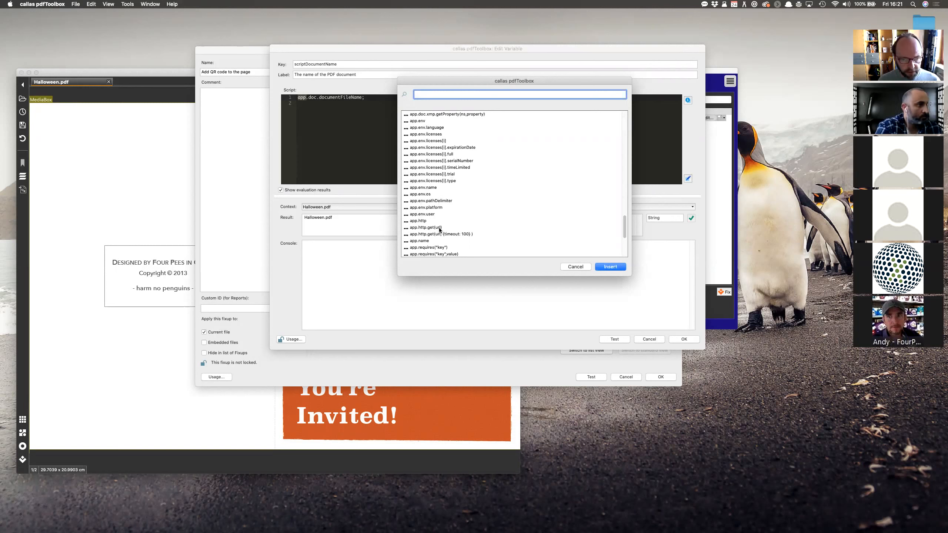
pyautogui.moveTo(624, 223); pyautogui.dragTo(624, 239)
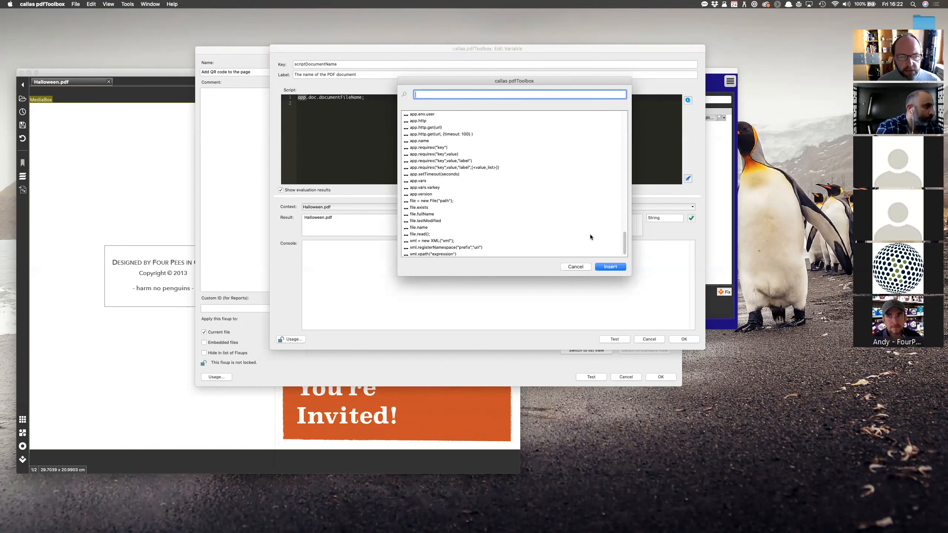
pyautogui.moveTo(622, 247); pyautogui.dragTo(618, 119)
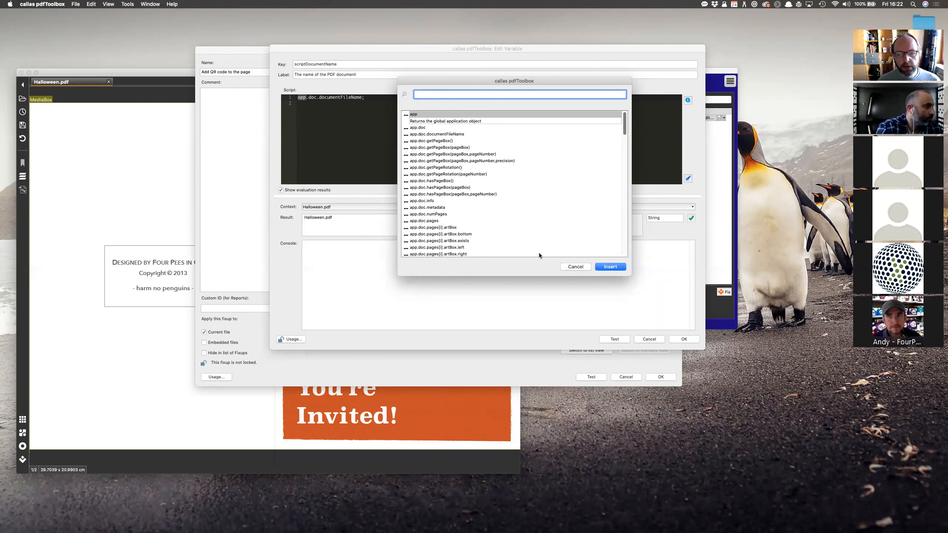
pyautogui.click(607, 267)
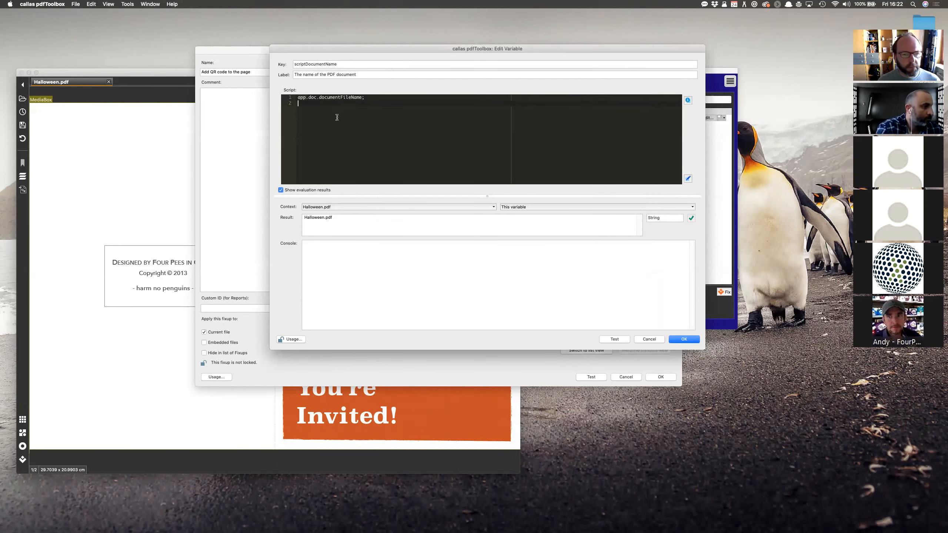
# Evaluate the script variable against Banner - Penguins for Life.pdf and the 35211_Go2 inhaler label PDF, and return the context to Halloween.pdf.
pyautogui.click(367, 99)
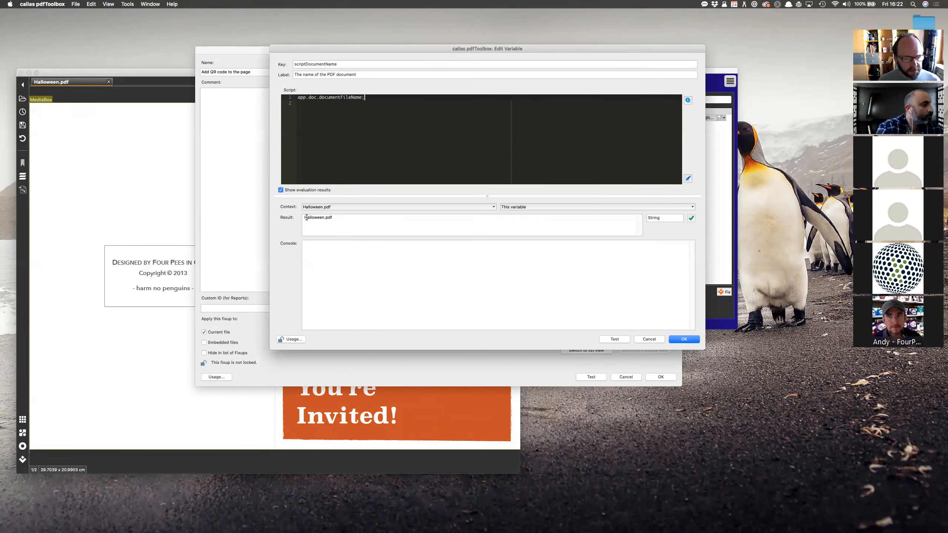
pyautogui.click(334, 218)
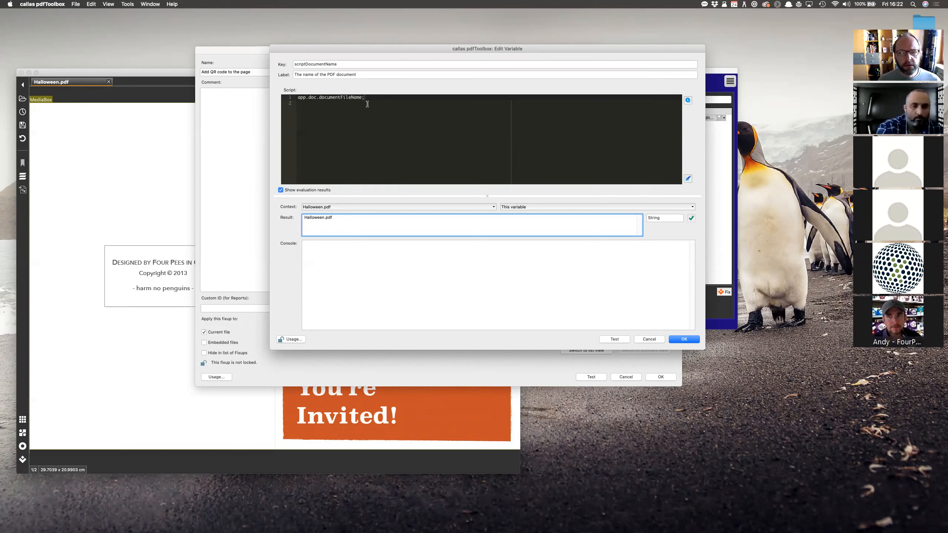
pyautogui.click(357, 206)
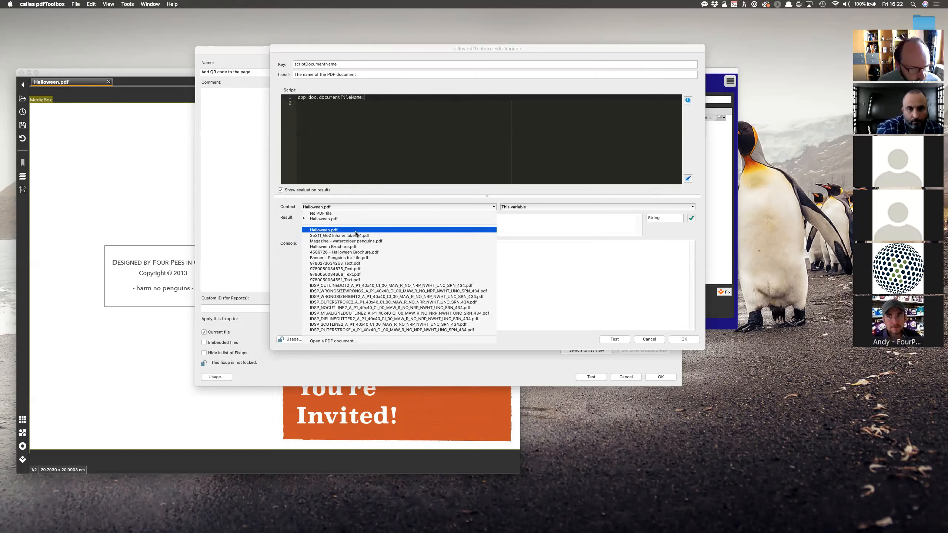
pyautogui.click(358, 258)
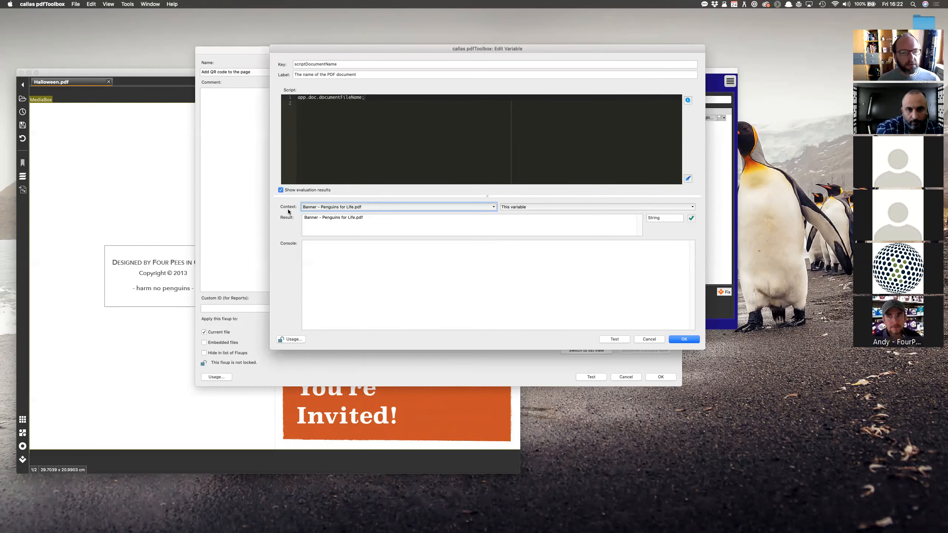
pyautogui.click(355, 208)
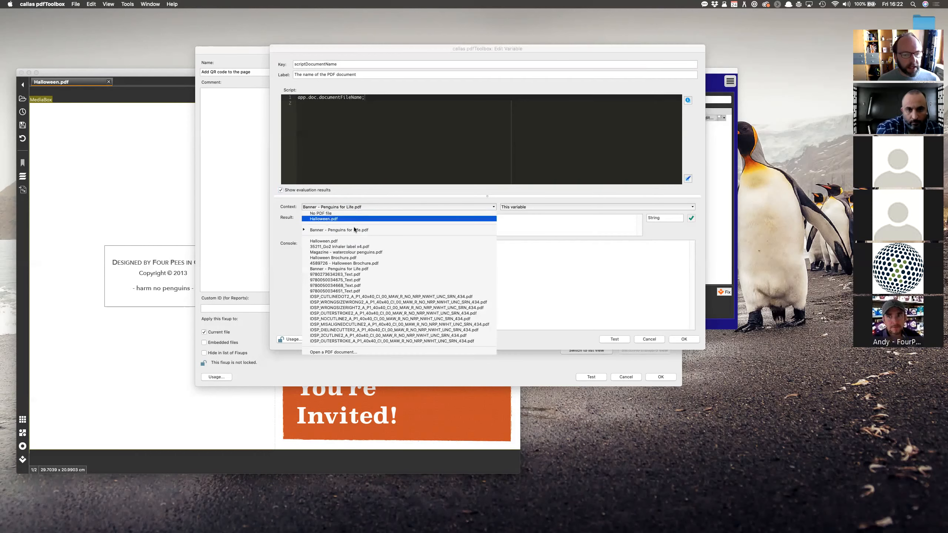
pyautogui.click(358, 247)
pyautogui.click(364, 208)
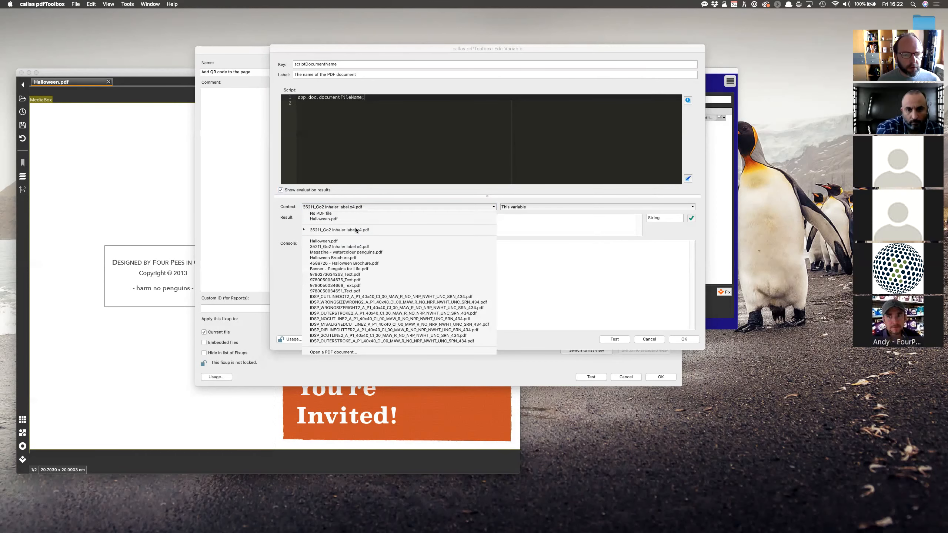
pyautogui.click(352, 240)
pyautogui.click(340, 221)
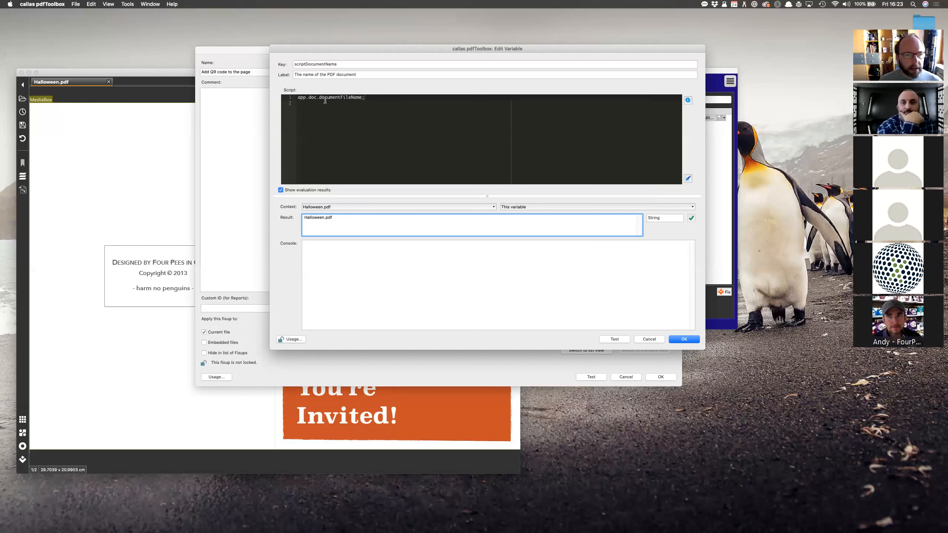
# Try assigning "penguins.pdf" to app.doc.documentFileName in the script and remove the assignment again.
pyautogui.click(377, 101)
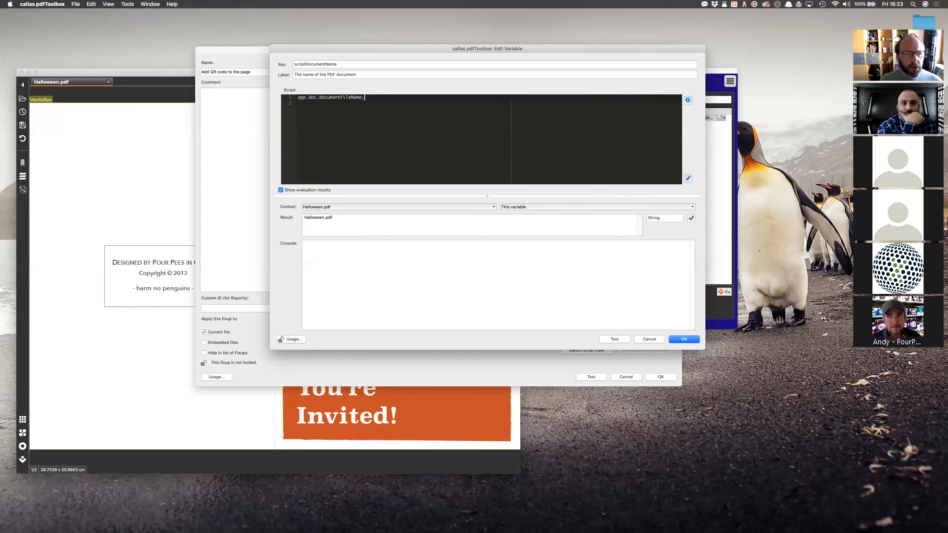
pyautogui.write('= "penguins.pdf')
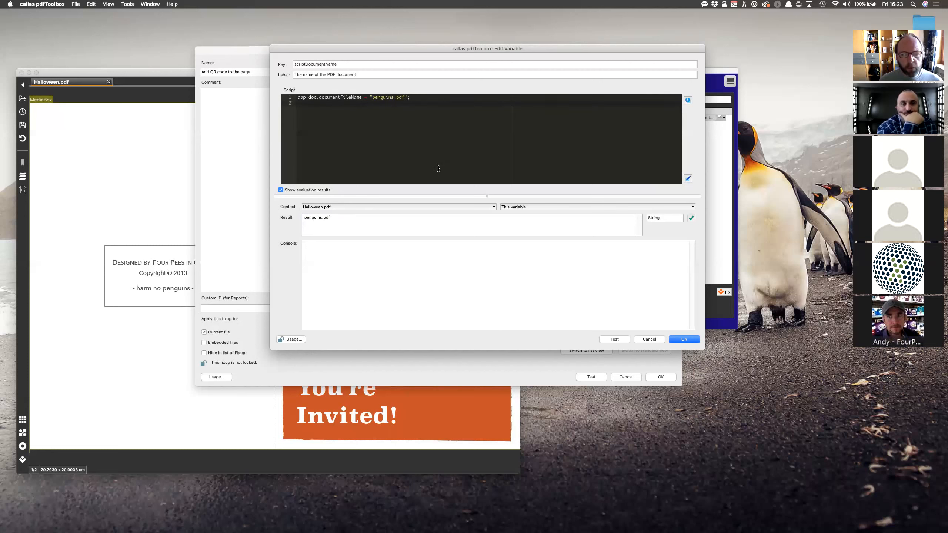
pyautogui.click(421, 97)
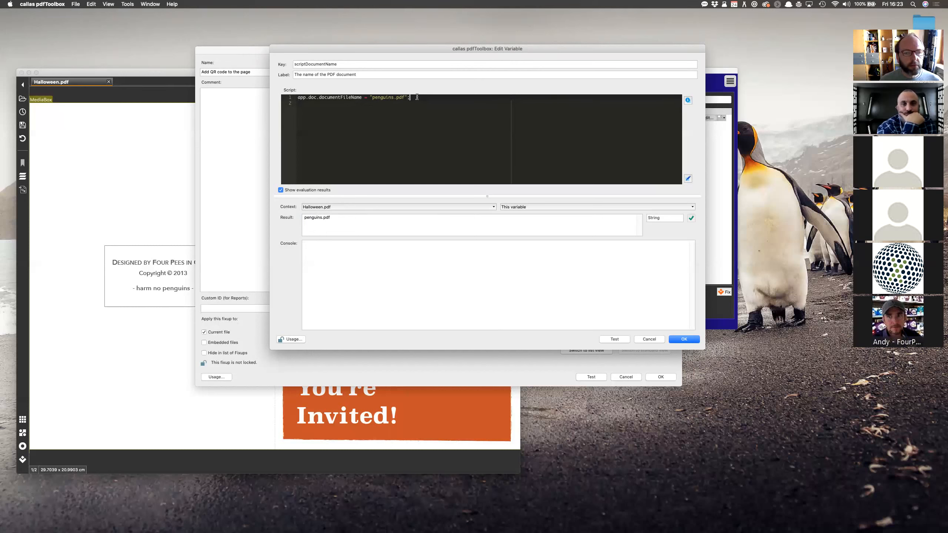
pyautogui.hotkey('shift', 'Left')
pyautogui.hotkey('shift', 'Left')
pyautogui.hotkey('shift', 'Left')
pyautogui.hotkey('shift', 'Left')
pyautogui.hotkey('shift', 'Left')
pyautogui.hotkey('shift', 'Left')
pyautogui.hotkey('shift', 'Left')
pyautogui.hotkey('shift', 'Left')
pyautogui.hotkey('shift', 'Left')
pyautogui.hotkey('shift', 'Left')
pyautogui.hotkey('shift', 'Left')
pyautogui.hotkey('shift', 'Left')
pyautogui.hotkey('shift', 'Left')
pyautogui.hotkey('shift', 'Left')
pyautogui.hotkey('shift', 'Left')
pyautogui.hotkey('shift', 'Left')
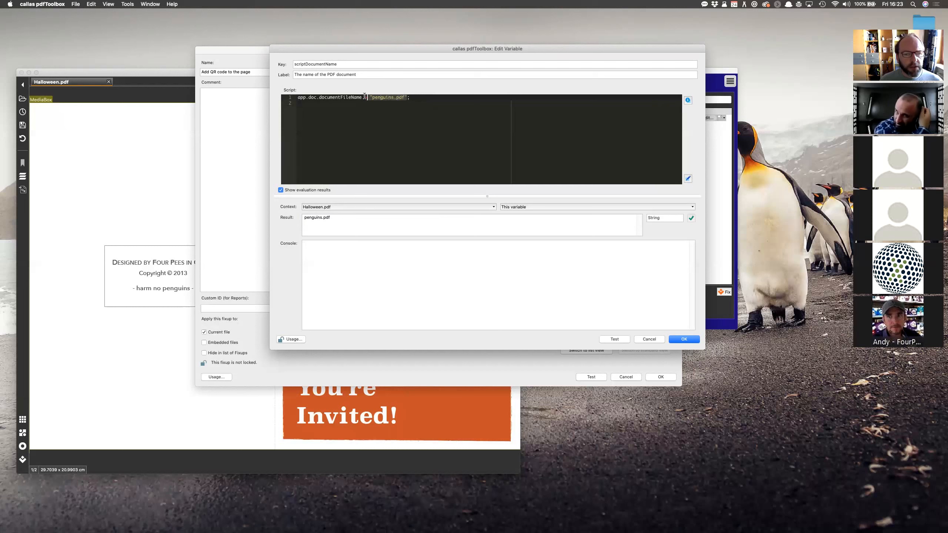
pyautogui.press('BackSpace')
pyautogui.press('BackSpace')
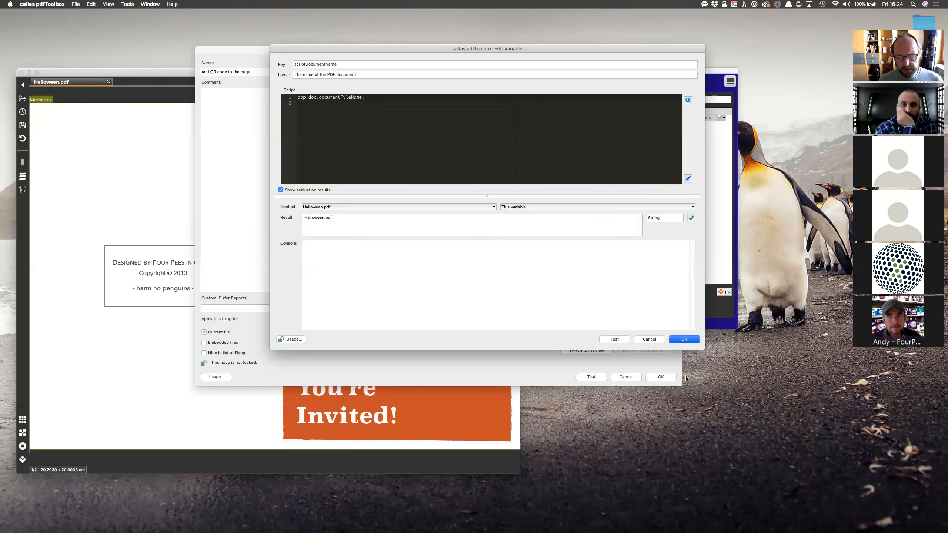
# Save the script variable and the Add QR code to the page fixup.
pyautogui.click(682, 340)
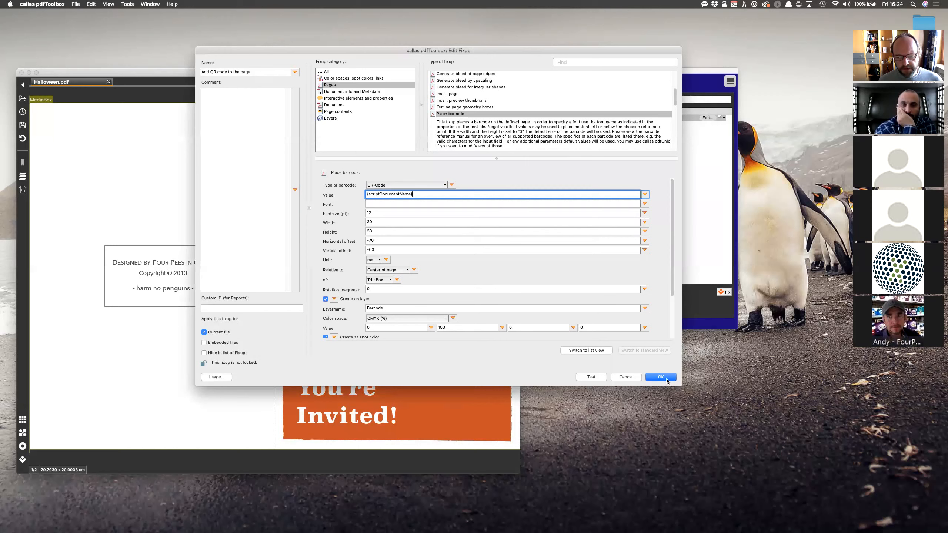
pyautogui.click(667, 379)
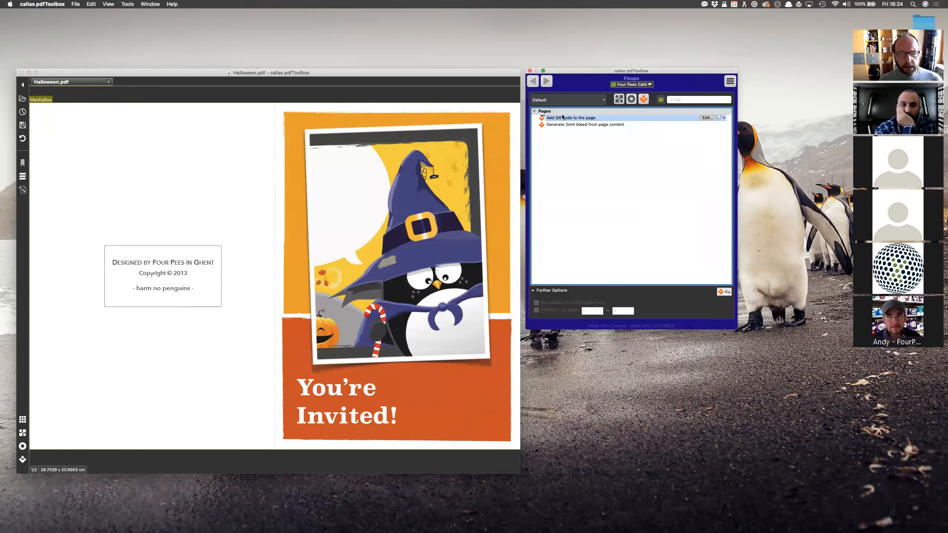
# Test the Add QR code to the page fixup on Halloween.pdf and examine the variables in the test report.
pyautogui.click(707, 118)
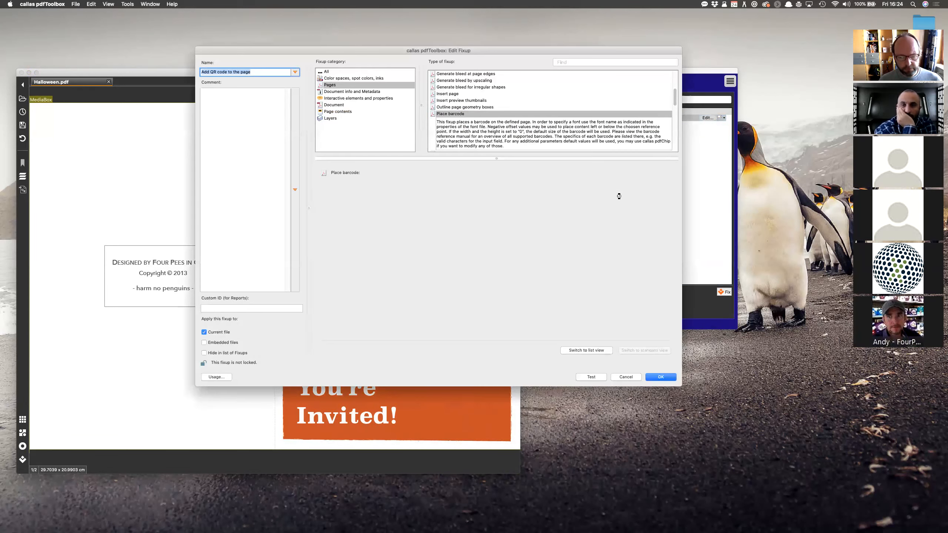
pyautogui.click(591, 377)
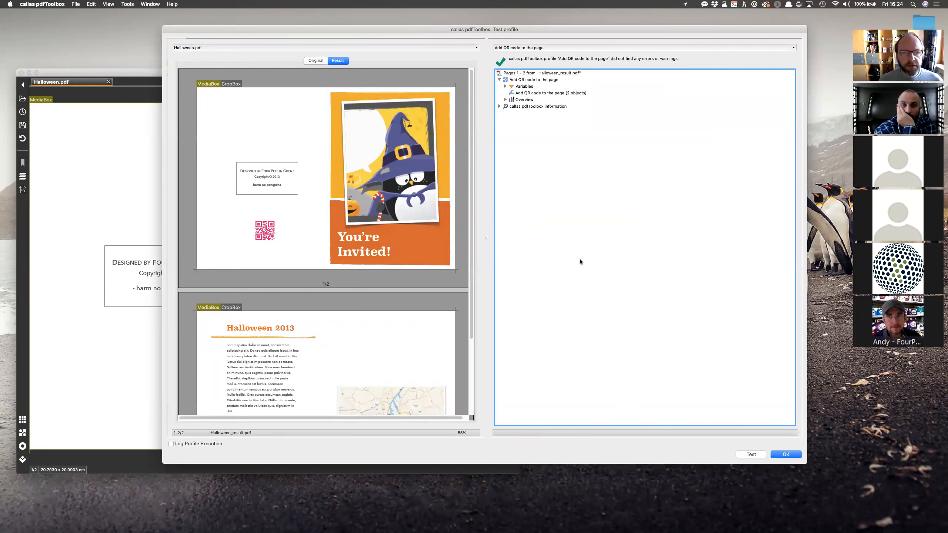
pyautogui.click(505, 86)
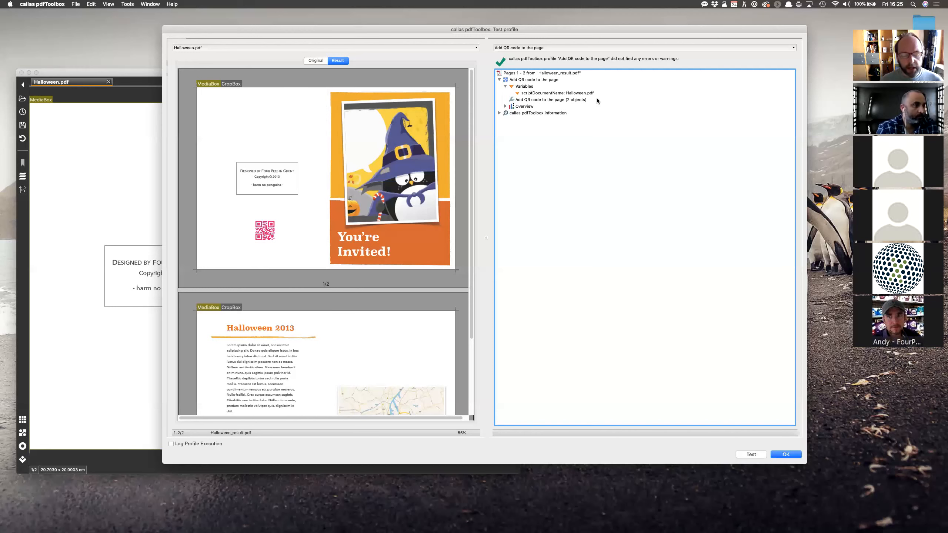
pyautogui.click(794, 454)
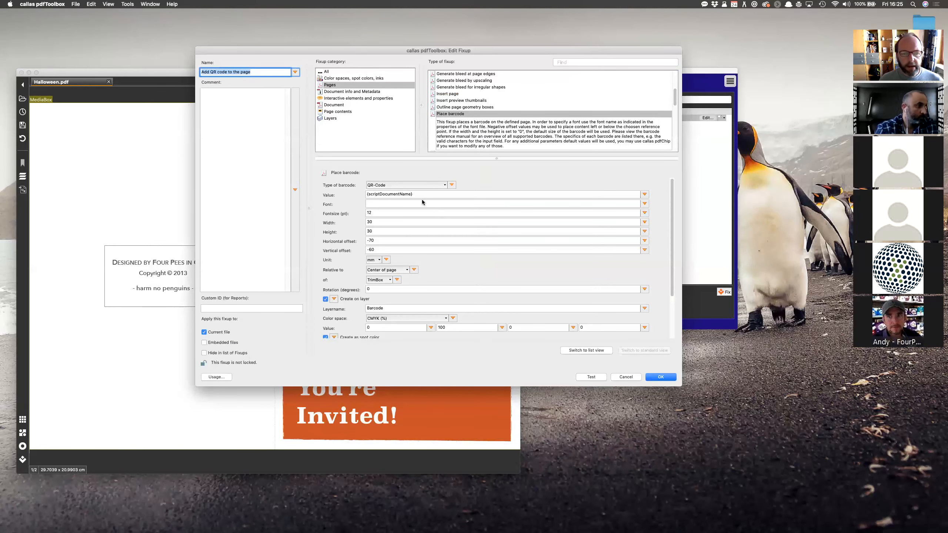
pyautogui.click(416, 195)
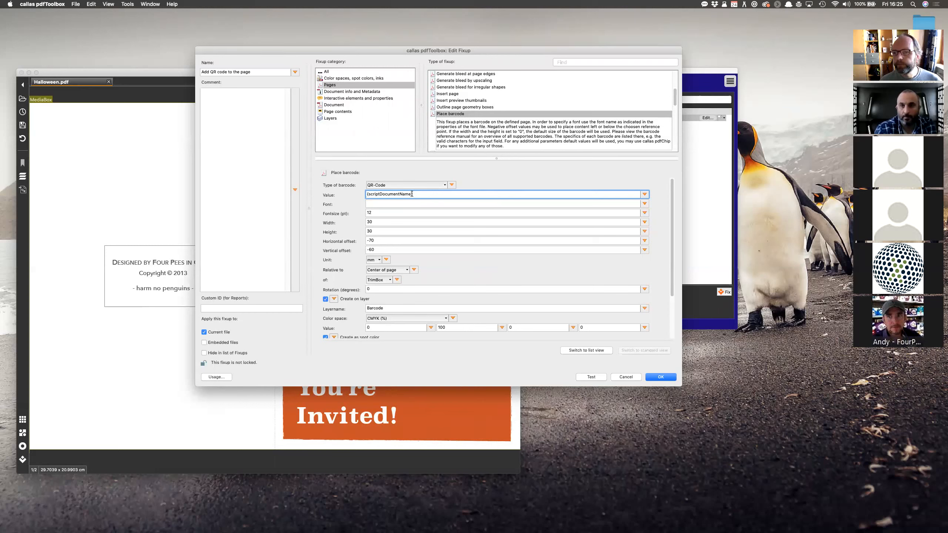
pyautogui.click(897, 350)
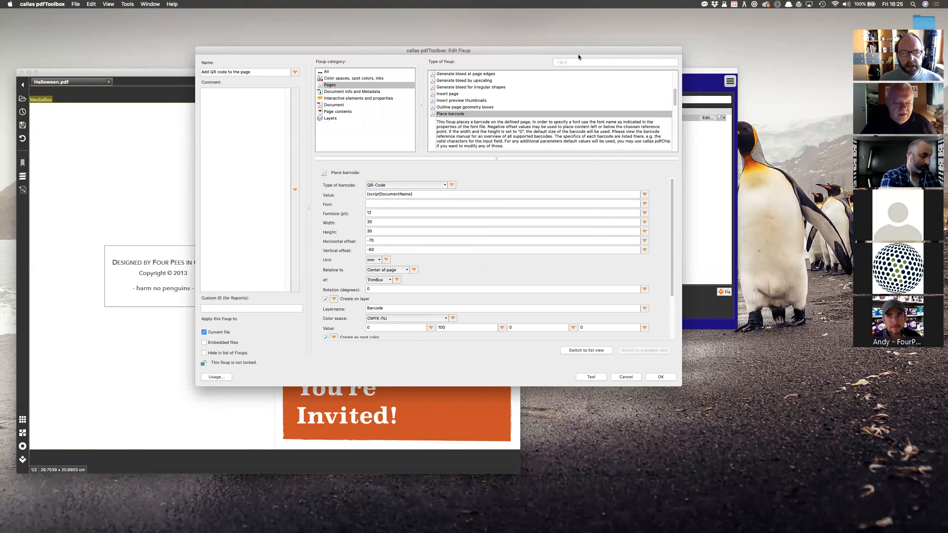
pyautogui.moveTo(576, 50); pyautogui.dragTo(574, 45)
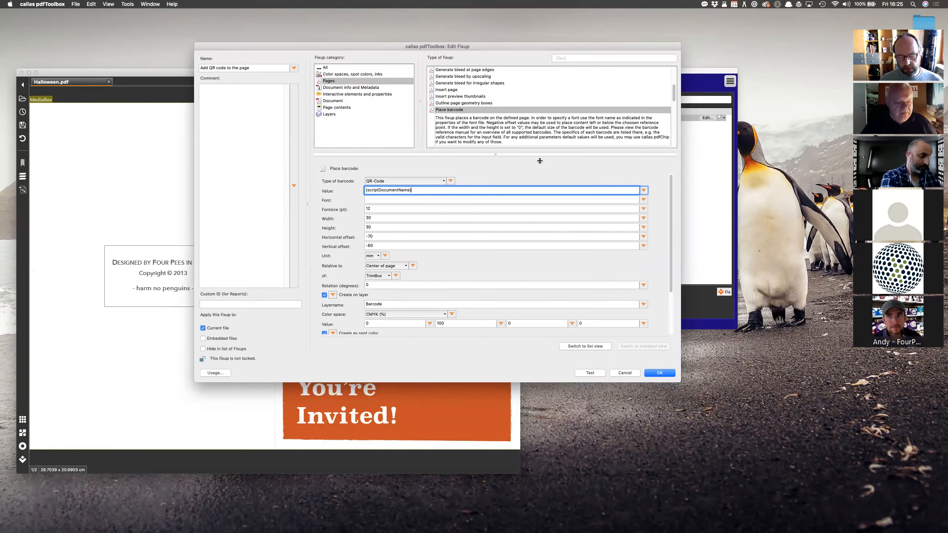
pyautogui.click(628, 372)
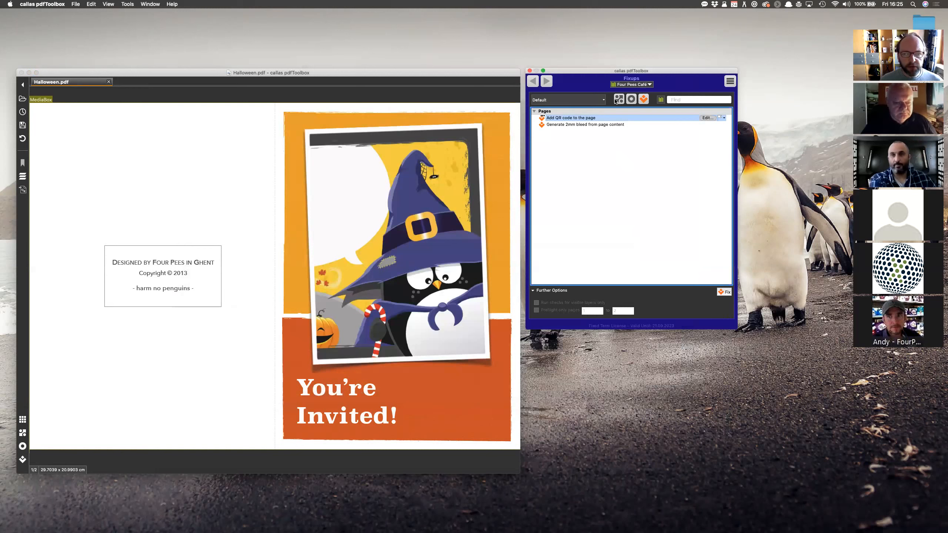
# Switch from fixups to profiles and open the Check resolution profile for editing.
pyautogui.click(631, 99)
pyautogui.click(618, 99)
pyautogui.click(578, 118)
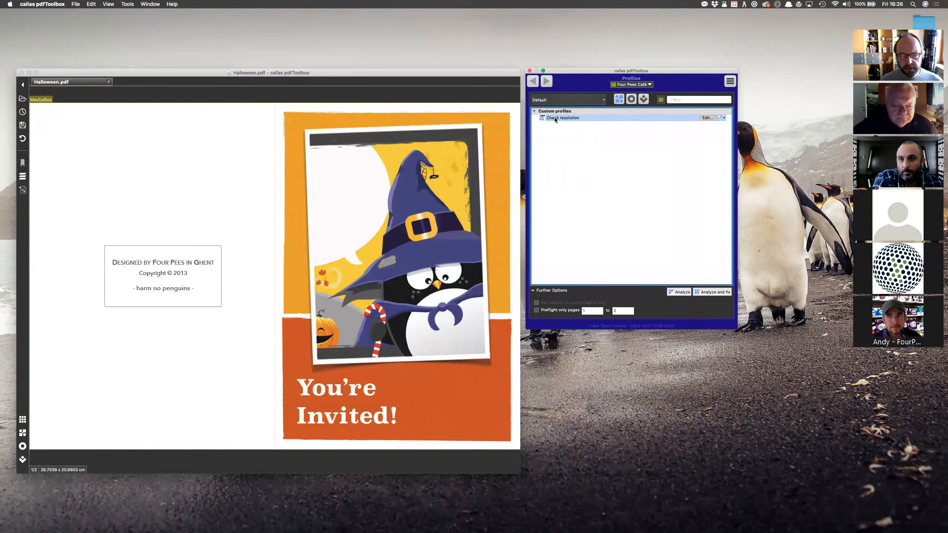
pyautogui.click(706, 118)
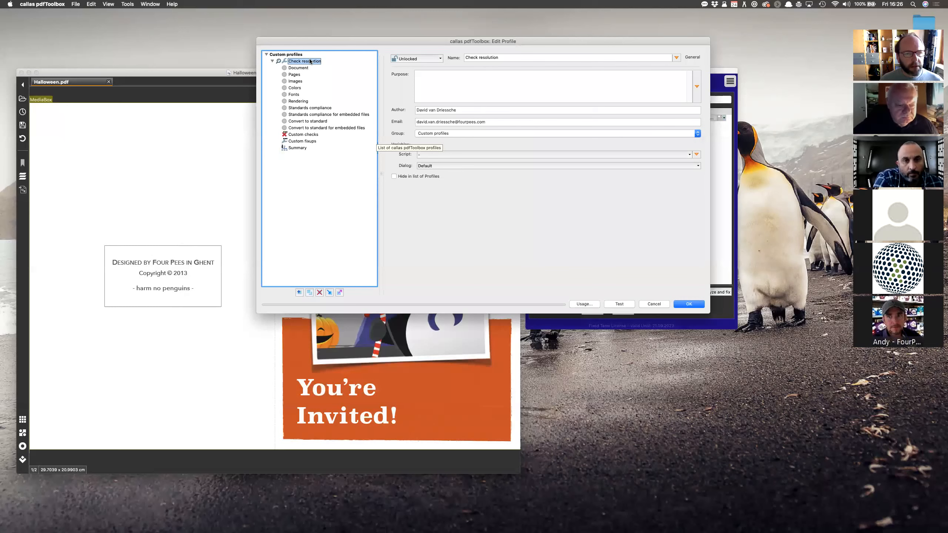
# Examine the settings of the profile's 777ppi image resolution custom check and close it without saving.
pyautogui.click(305, 136)
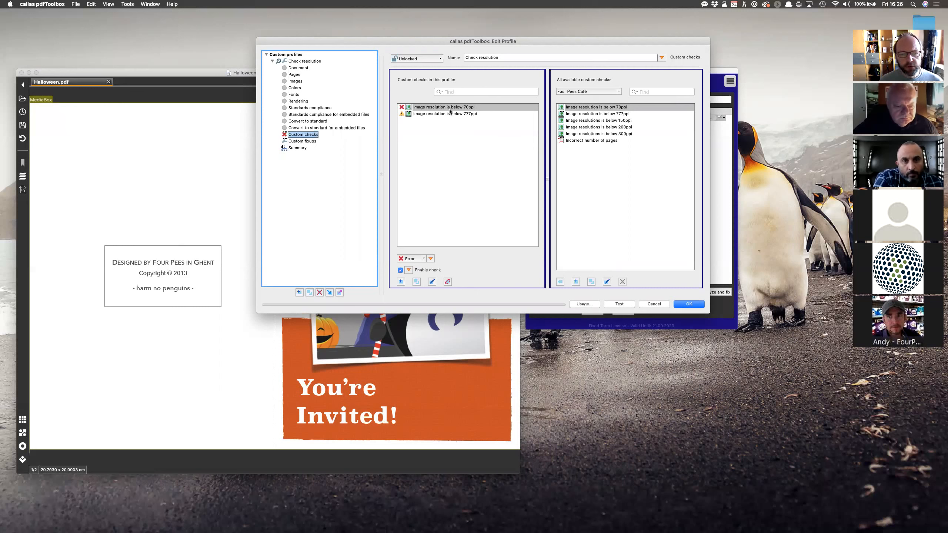
pyautogui.click(416, 115)
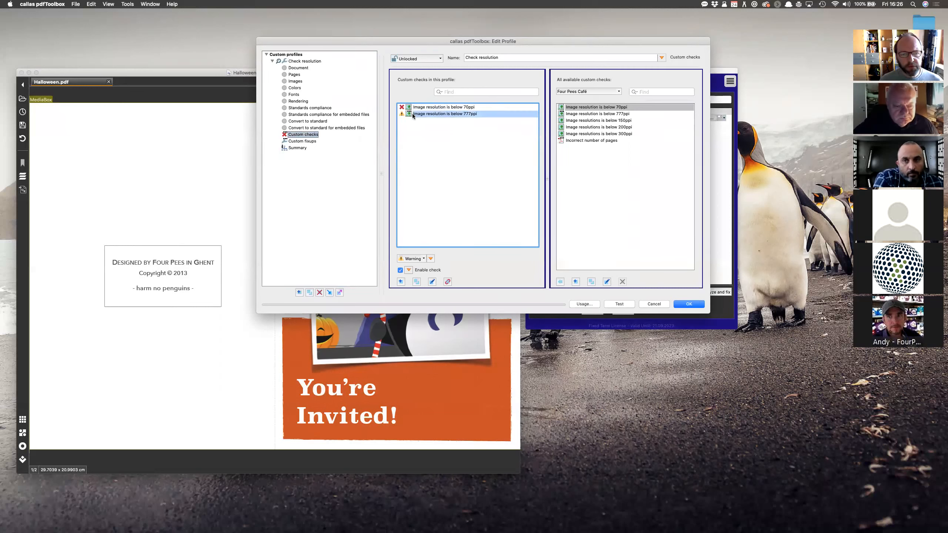
pyautogui.doubleClick(427, 114)
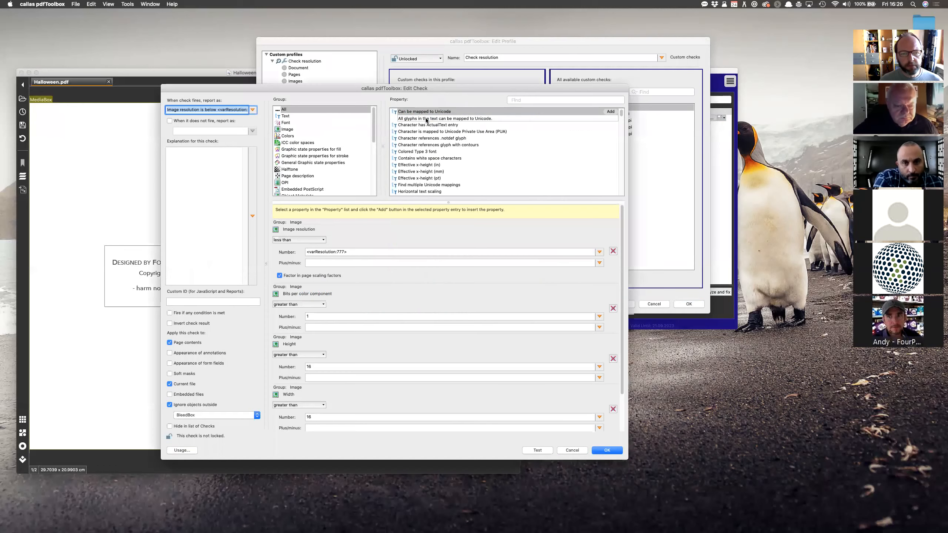
pyautogui.moveTo(398, 92); pyautogui.dragTo(486, 63)
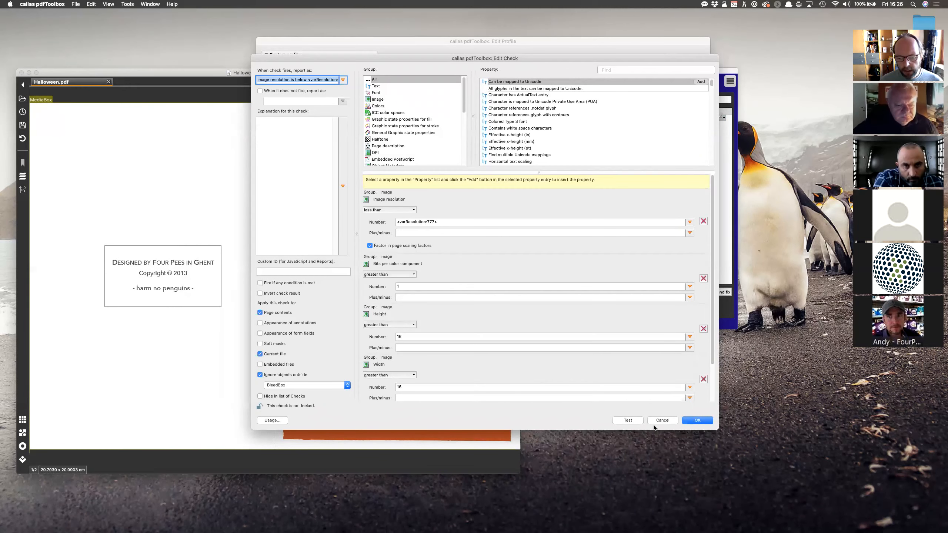
pyautogui.click(665, 420)
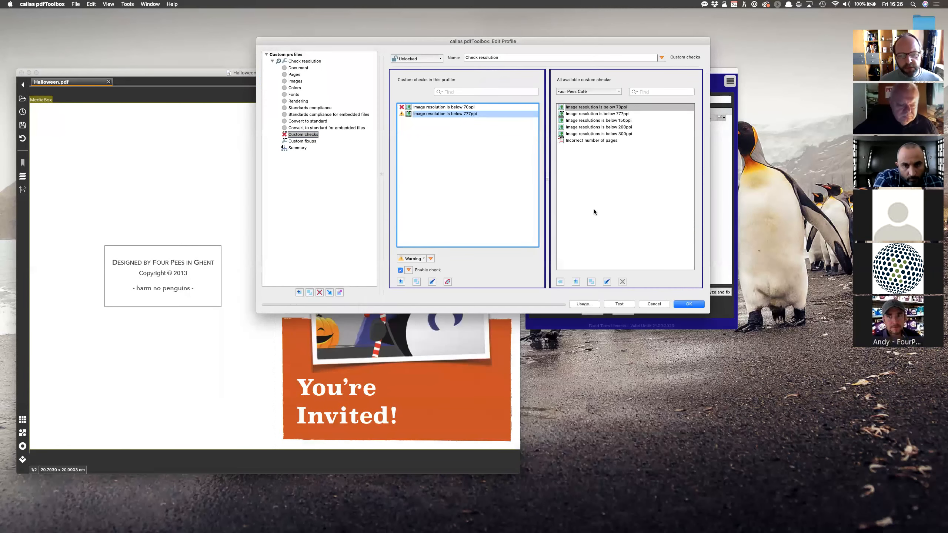
# Test the Check resolution profile on Halloween.pdf with Create bleed enabled and a minimum resolution of 777.
pyautogui.click(618, 304)
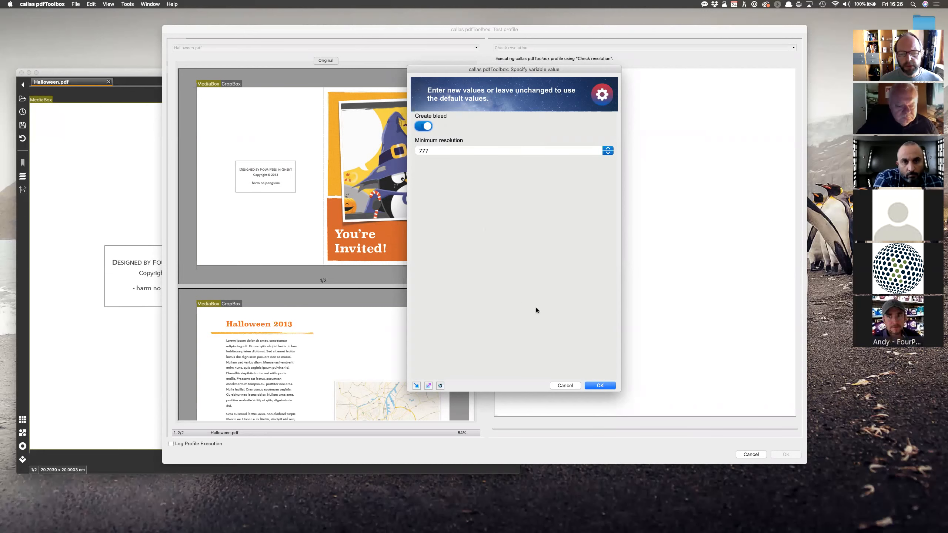
pyautogui.click(601, 386)
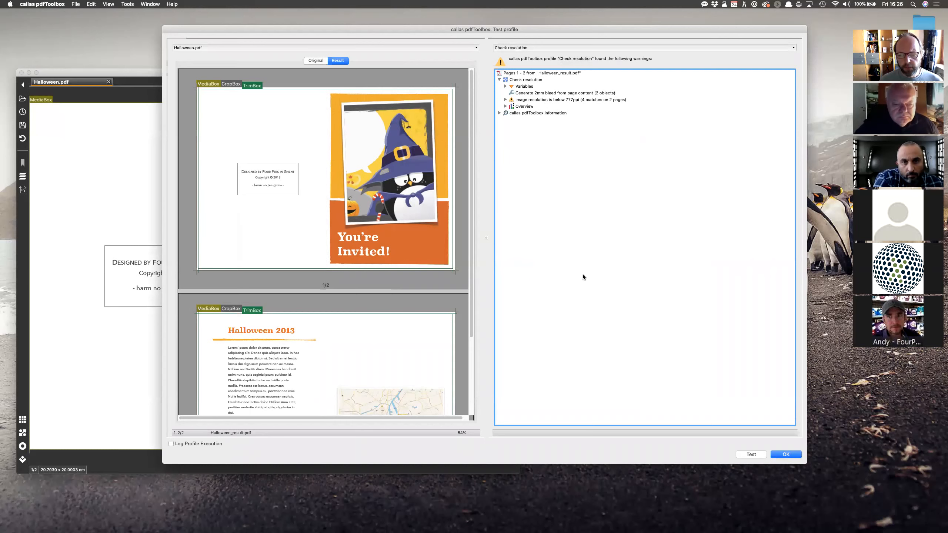
pyautogui.click(786, 454)
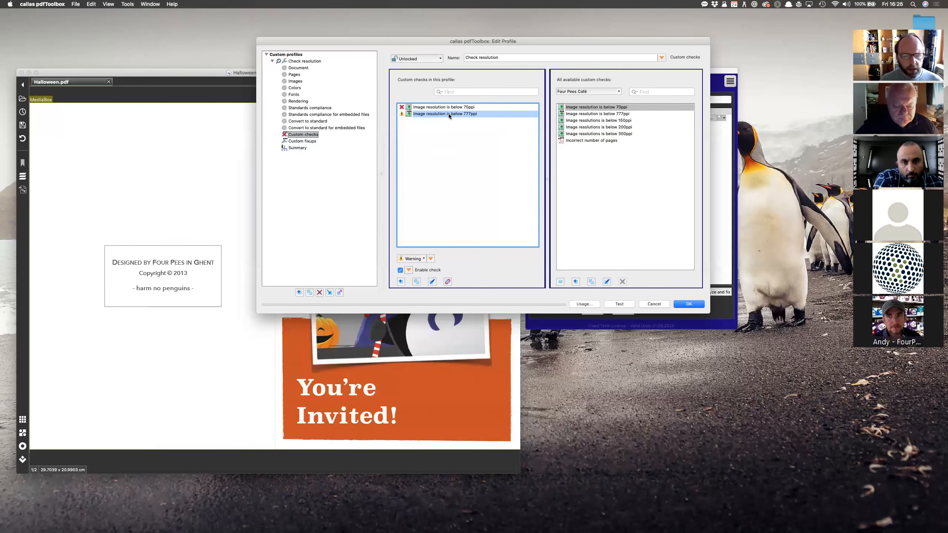
# Review the profile's custom fixups and custom checks, and go back to its general settings with the variables options.
pyautogui.click(306, 141)
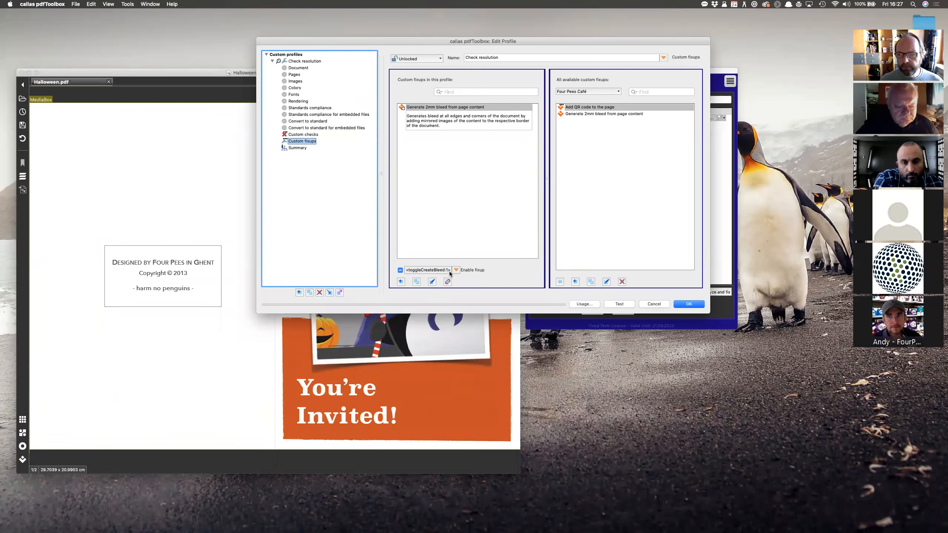
pyautogui.click(315, 135)
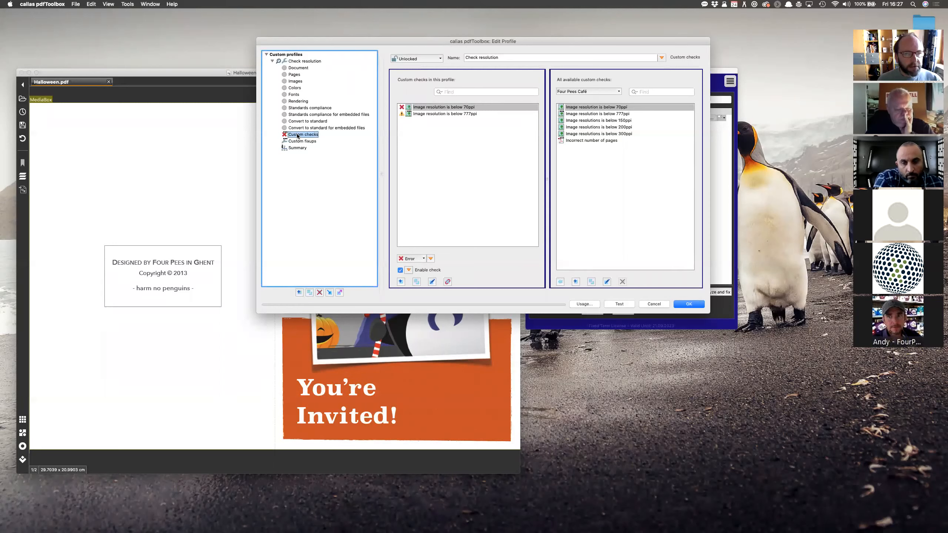
pyautogui.click(320, 61)
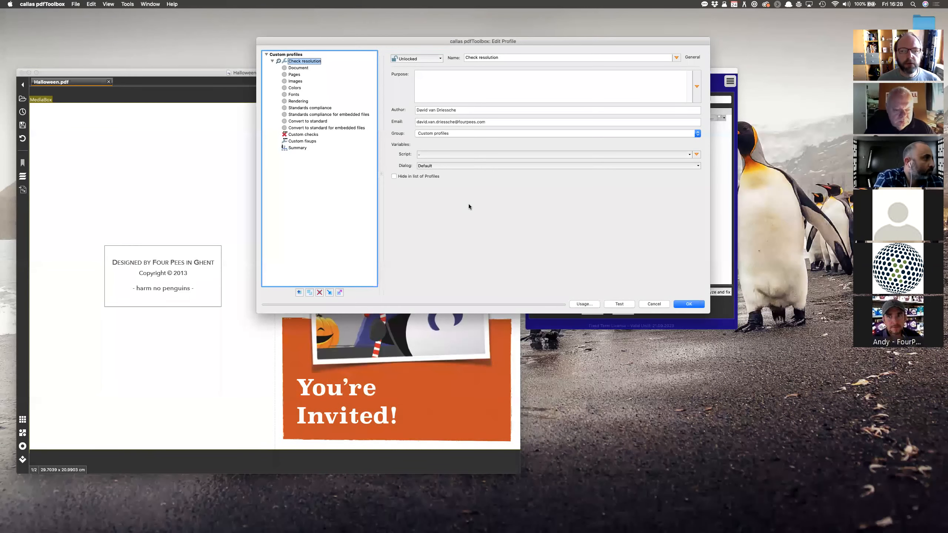
# Create a new script variable for the Check resolution profile with the key scriptProfileStartup.
pyautogui.click(433, 154)
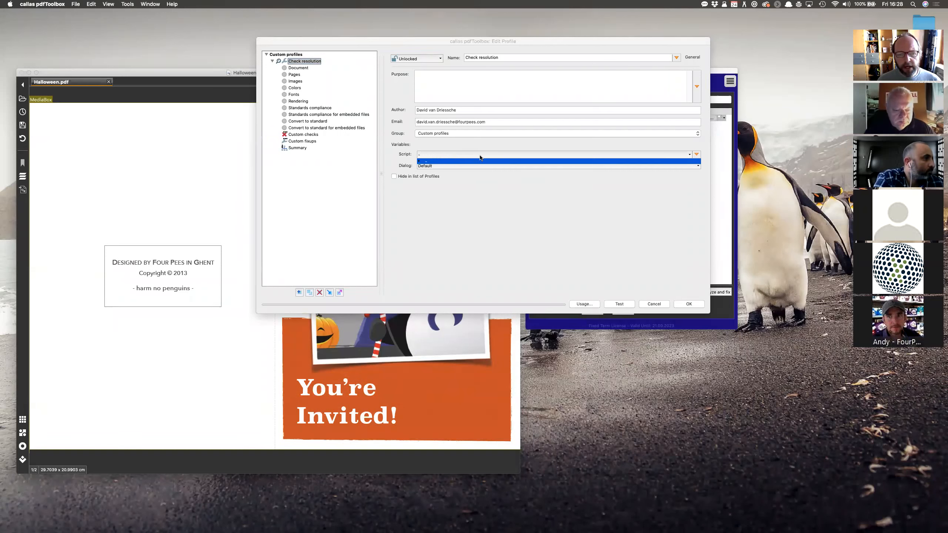
pyautogui.click(696, 154)
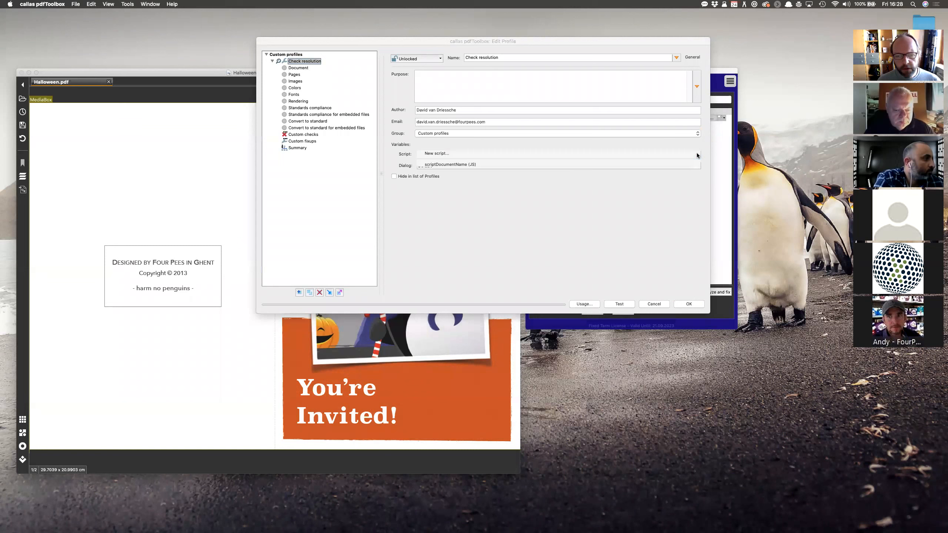
pyautogui.click(678, 181)
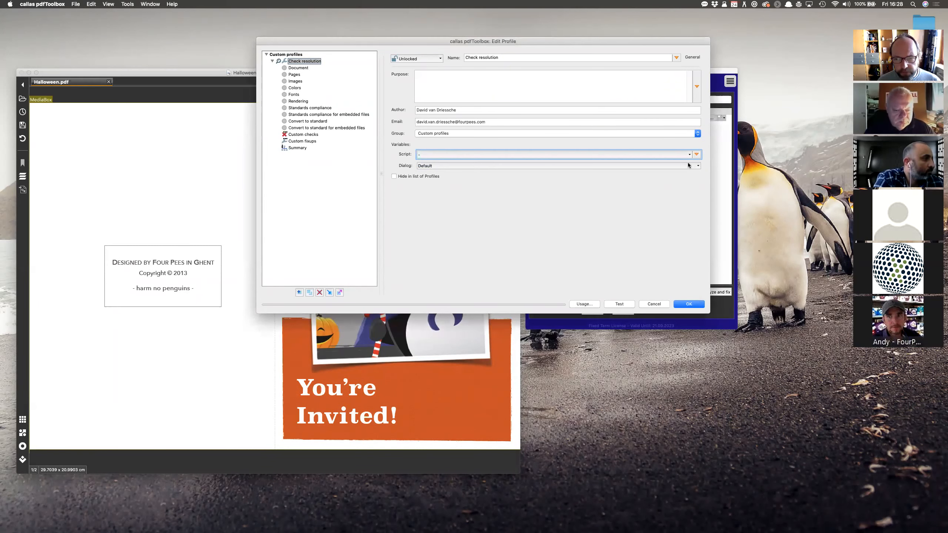
pyautogui.click(696, 154)
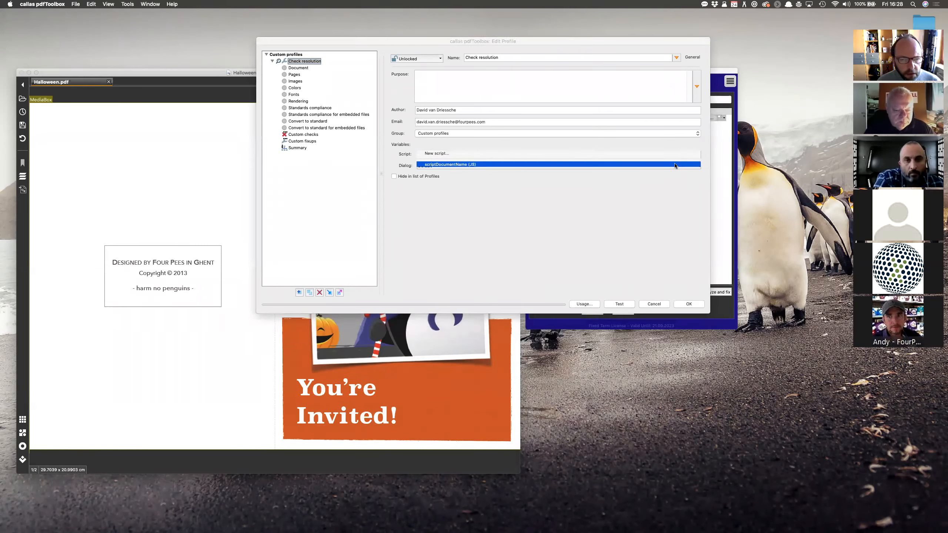
pyautogui.click(653, 153)
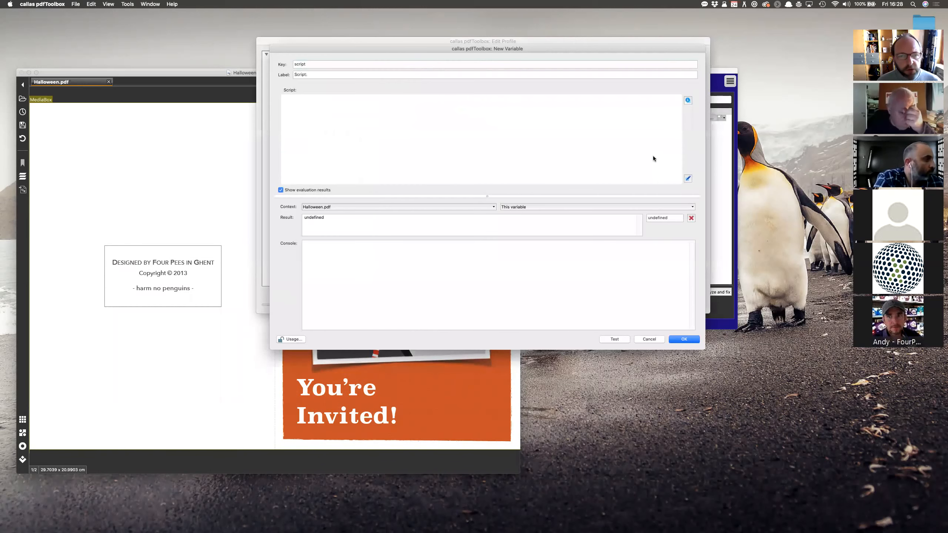
pyautogui.moveTo(576, 47); pyautogui.dragTo(625, 124)
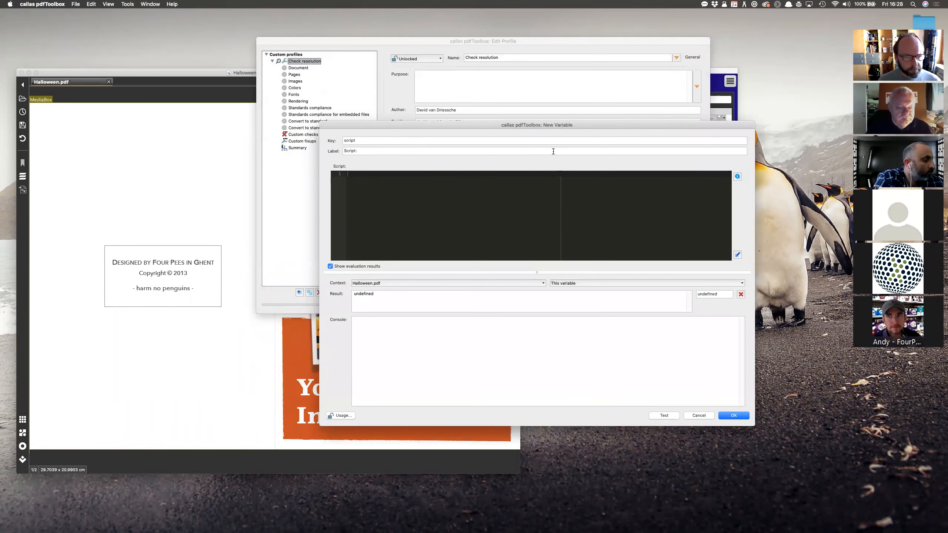
pyautogui.click(550, 140)
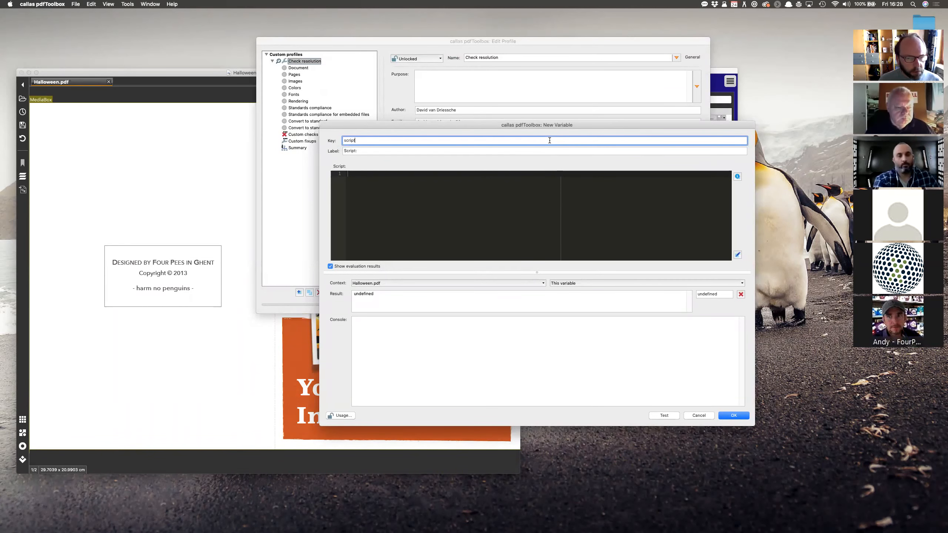
pyautogui.write('Profile')
pyautogui.moveTo(561, 123); pyautogui.dragTo(564, 100)
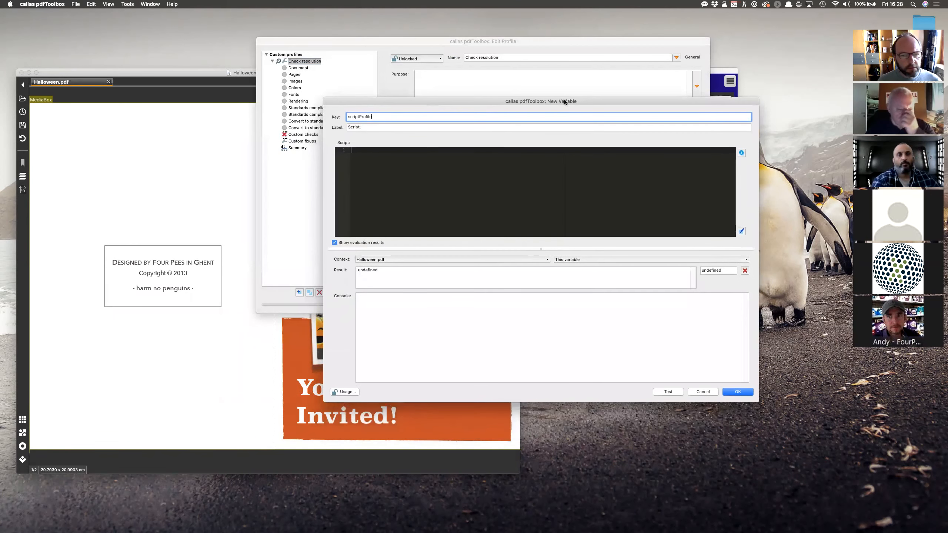
pyautogui.write('Startup')
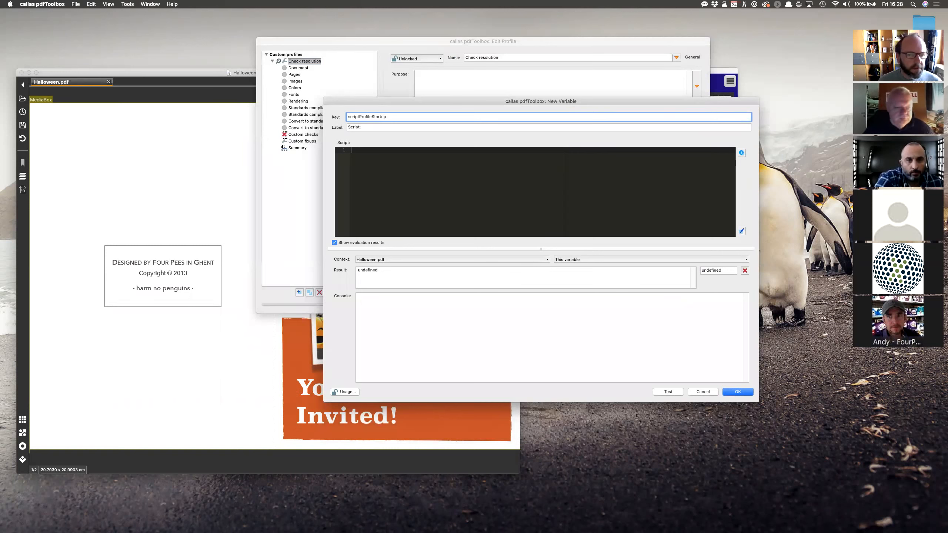
# Label the variable "Startup profile for resolution script" and enlarge the dialog and its script editing area.
pyautogui.click(506, 127)
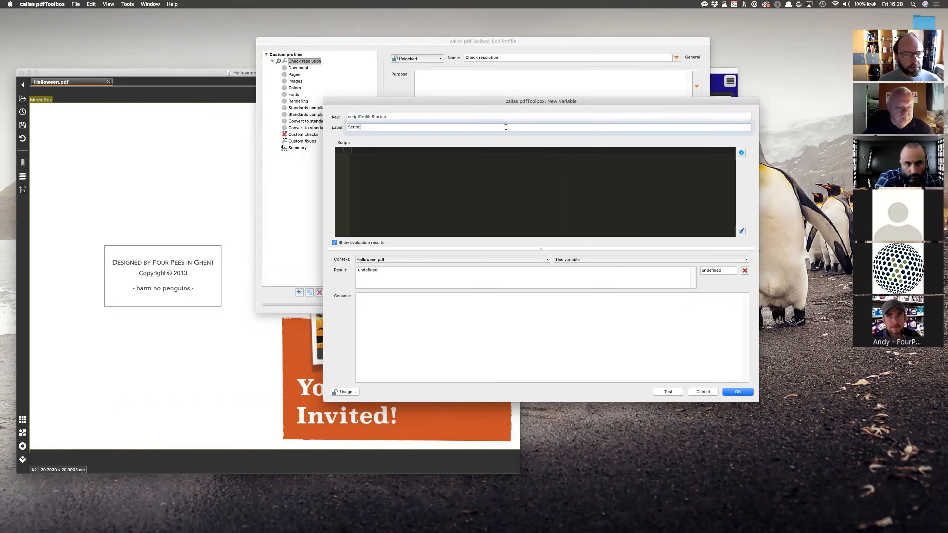
pyautogui.write('Startup profile for reso')
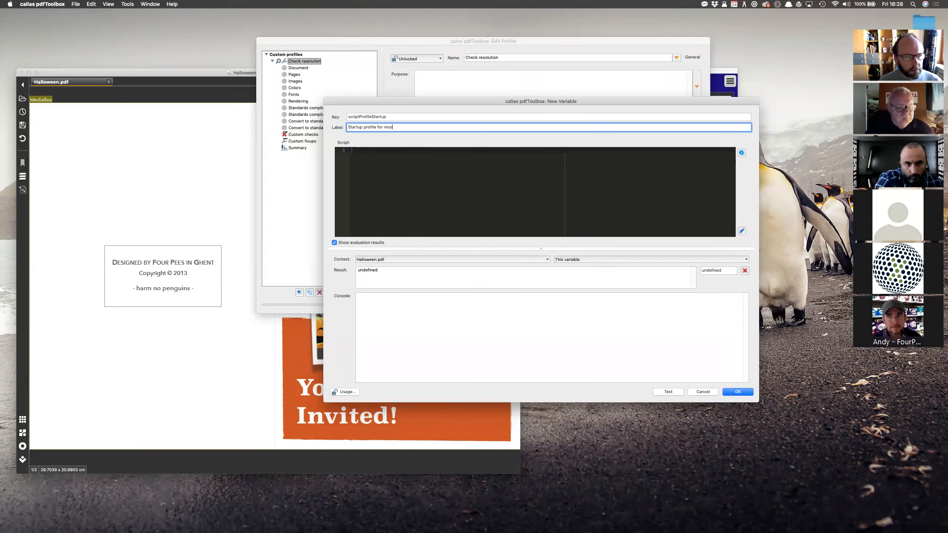
pyautogui.write('lution script')
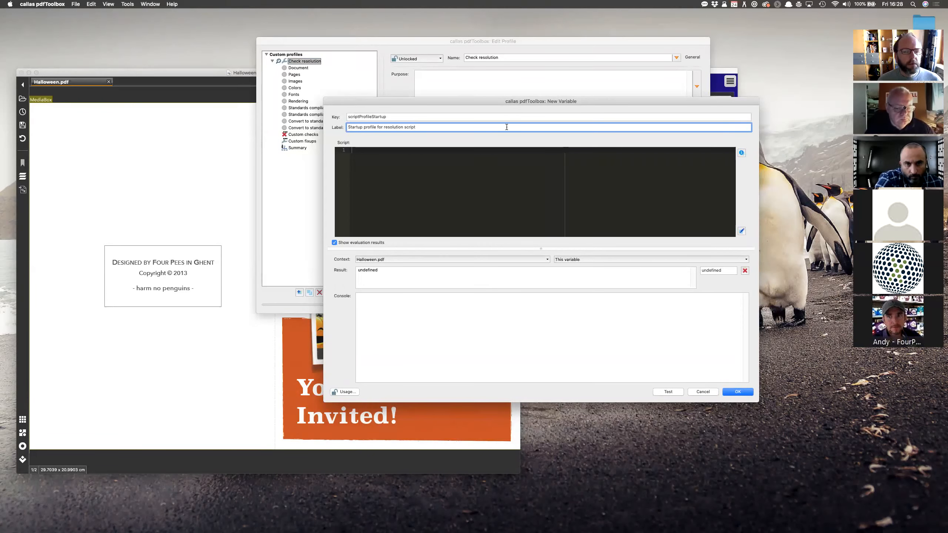
pyautogui.moveTo(756, 406); pyautogui.dragTo(752, 484)
pyautogui.moveTo(541, 247); pyautogui.dragTo(539, 320)
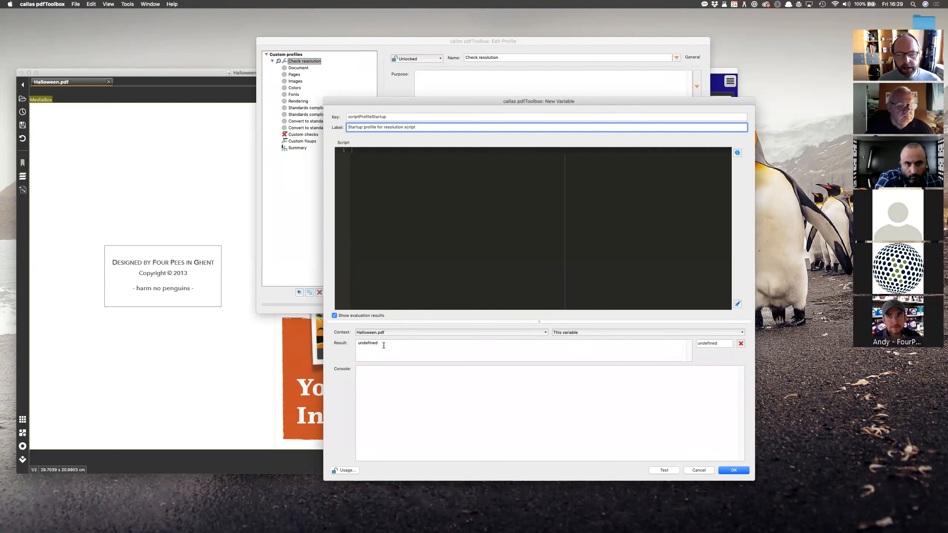
pyautogui.click(360, 185)
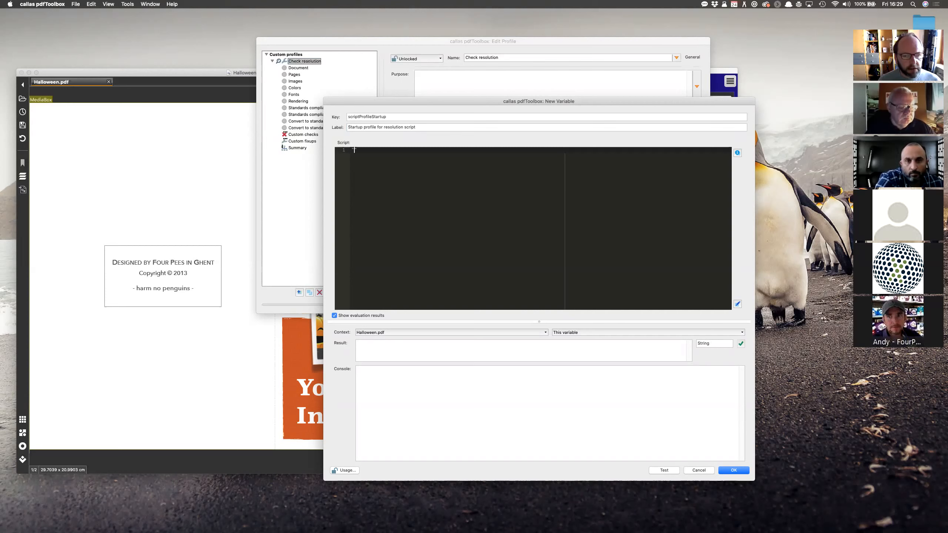
pyautogui.write('"S')
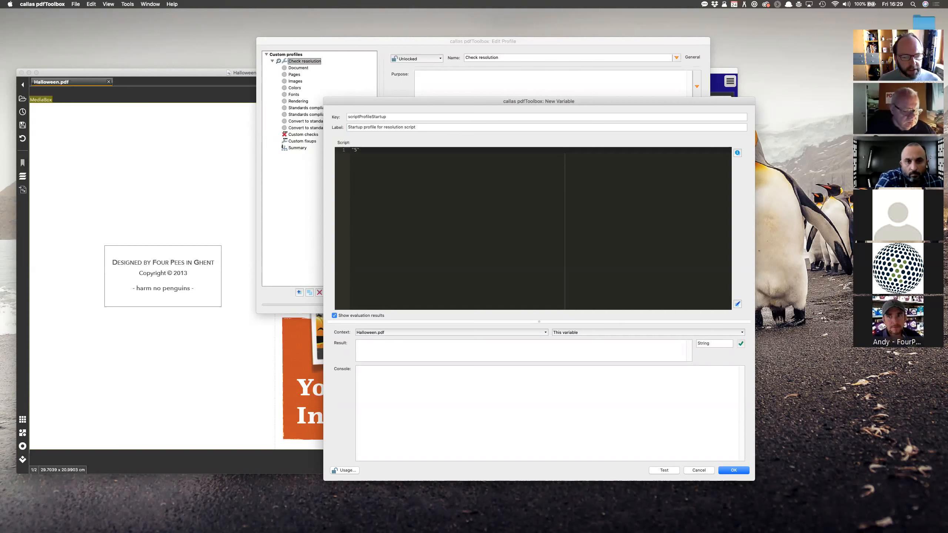
pyautogui.write('"')
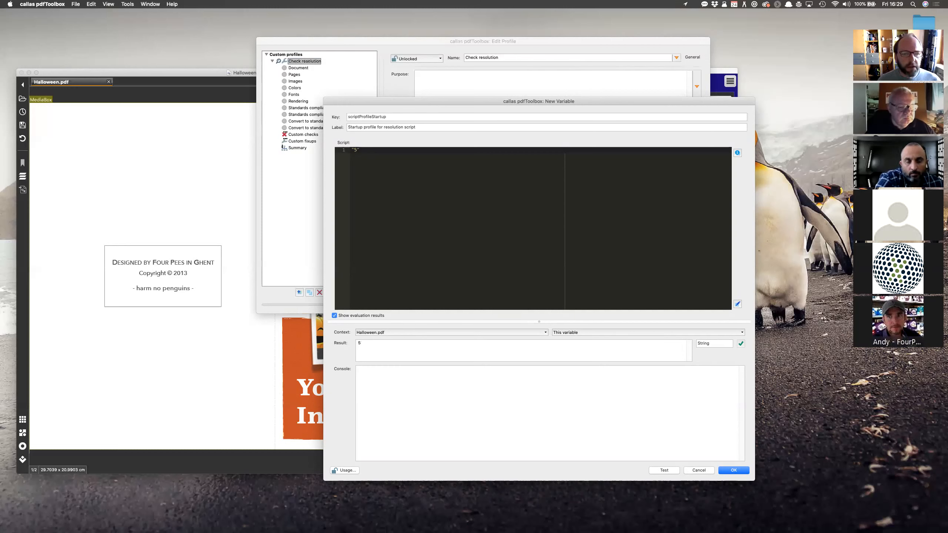
pyautogui.press('BackSpace')
pyautogui.press('BackSpace')
pyautogui.press('BackSpace')
# Write the script statement app.vars.varResolution = 555; on the first line, with blank lines below it.
pyautogui.press('Return')
pyautogui.press('Return')
pyautogui.press('Return')
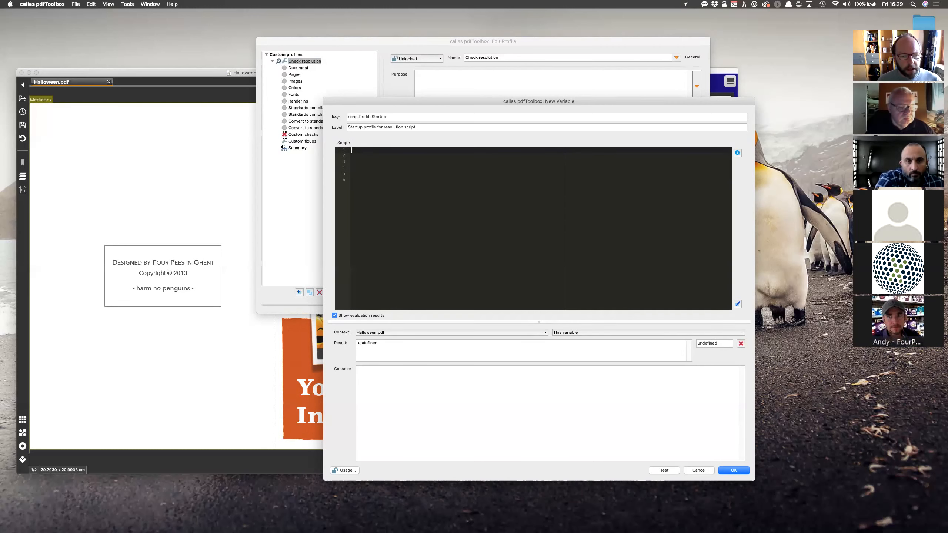
pyautogui.write('app')
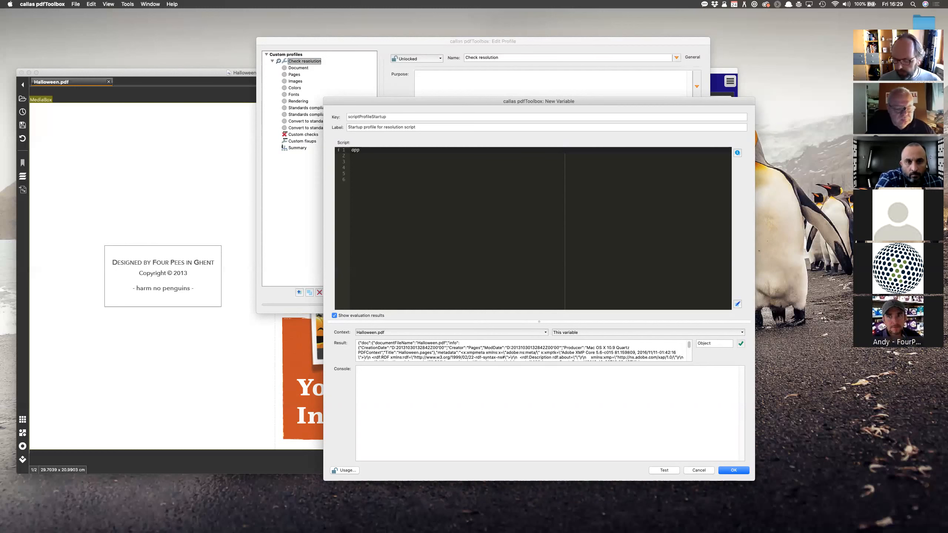
pyautogui.write('.')
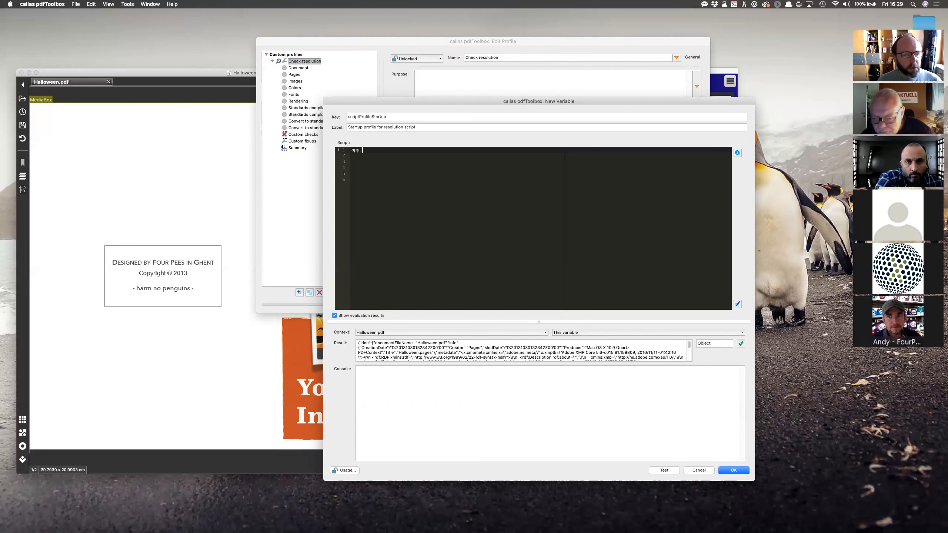
pyautogui.write('v')
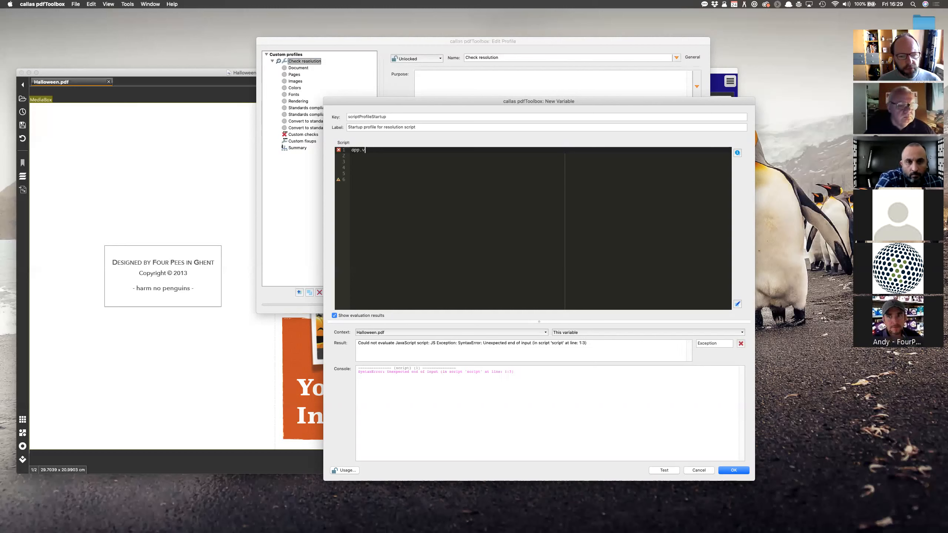
pyautogui.write('ars.')
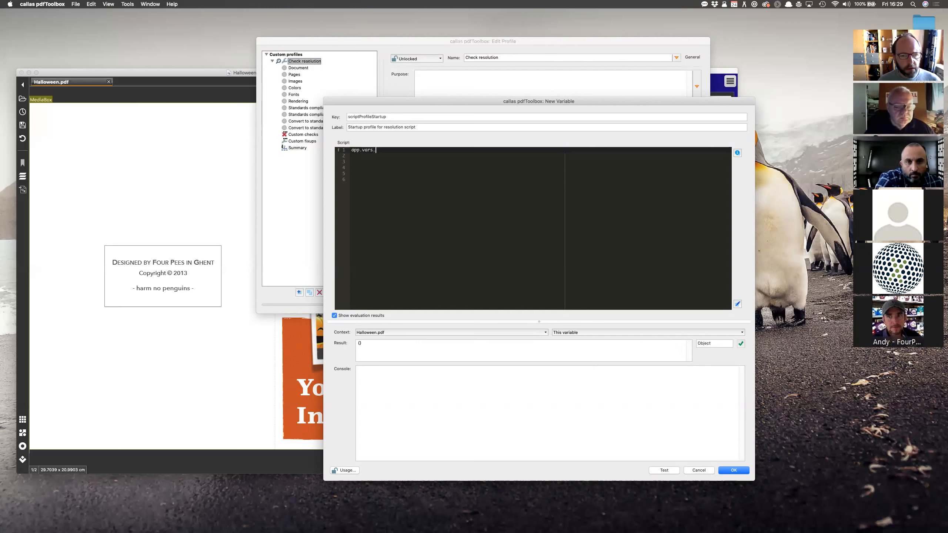
pyautogui.write('varReso')
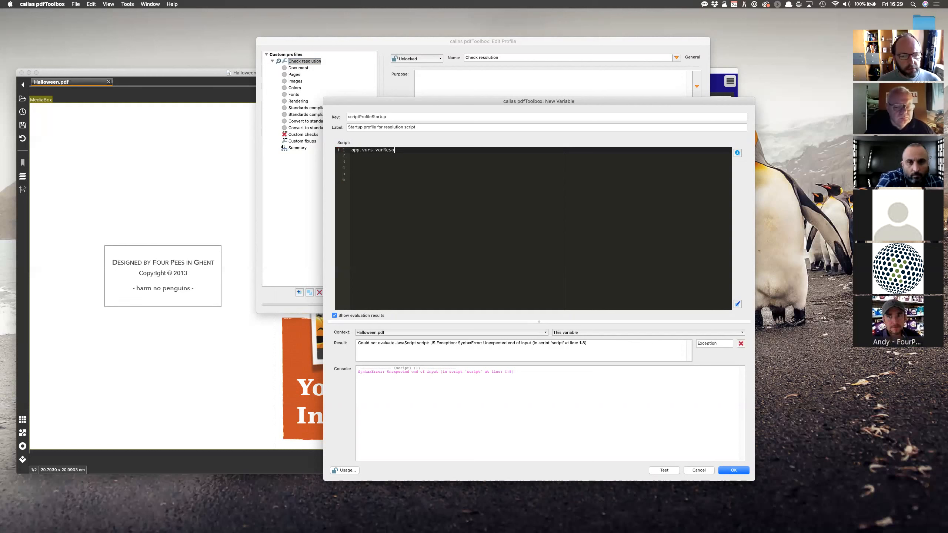
pyautogui.write('lution = 555')
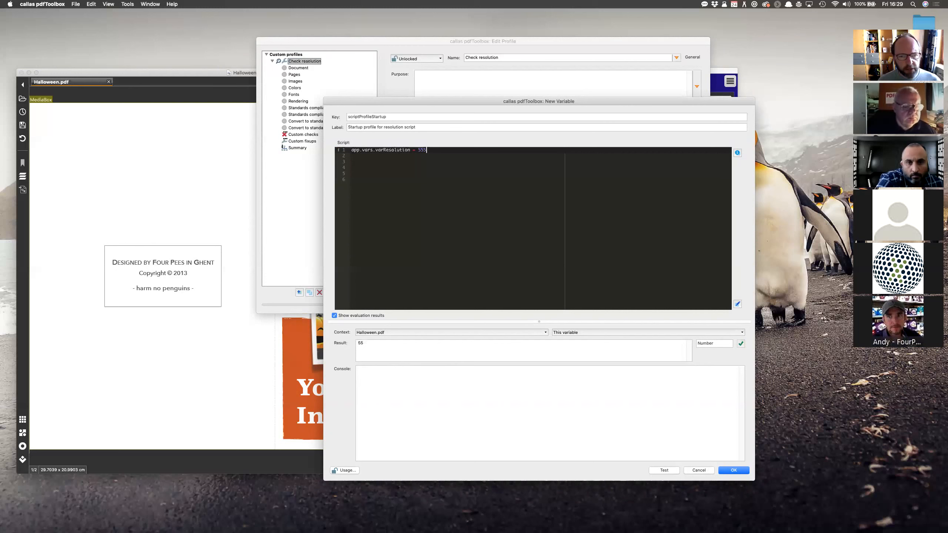
pyautogui.write('k')
pyautogui.press('BackSpace')
pyautogui.write(';')
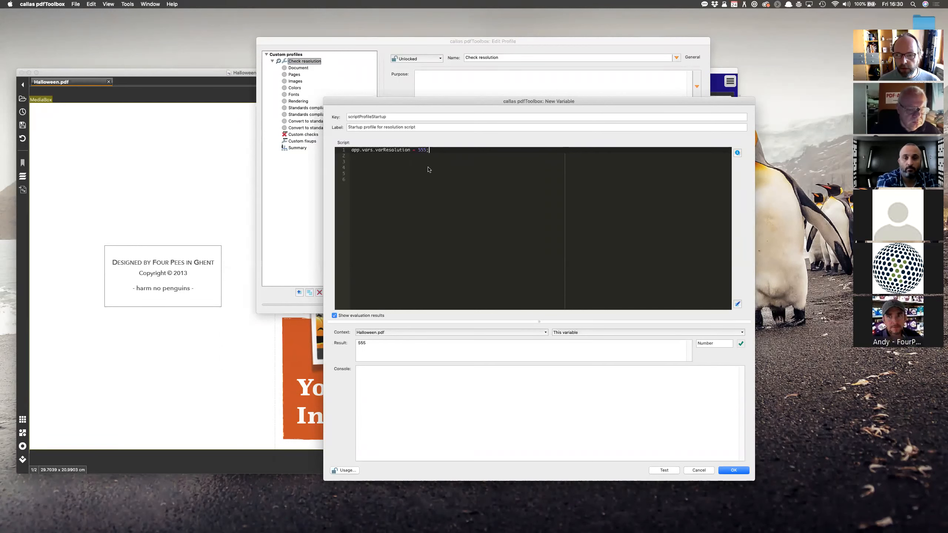
# End the script with true; on a line of its own, and save the variable and the Check resolution profile.
pyautogui.press('Return')
pyautogui.press('Return')
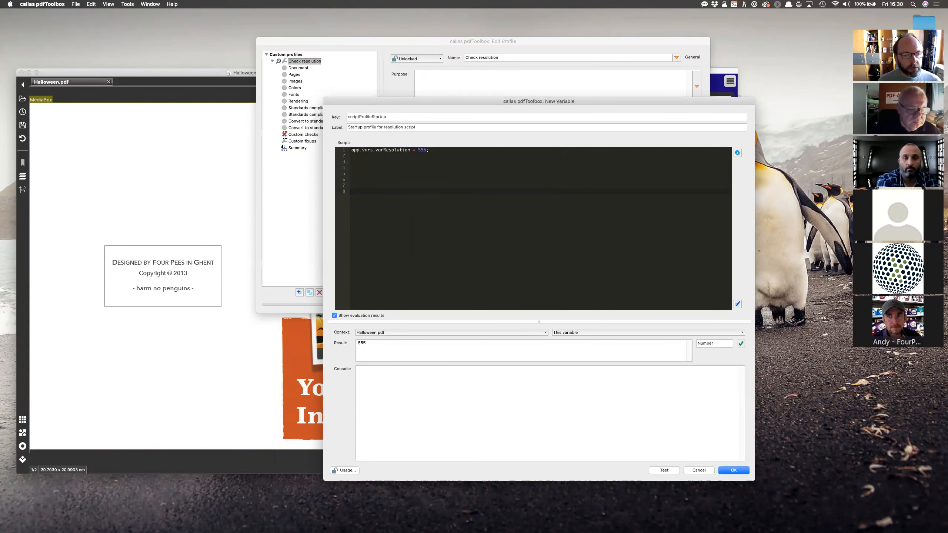
pyautogui.write('true;')
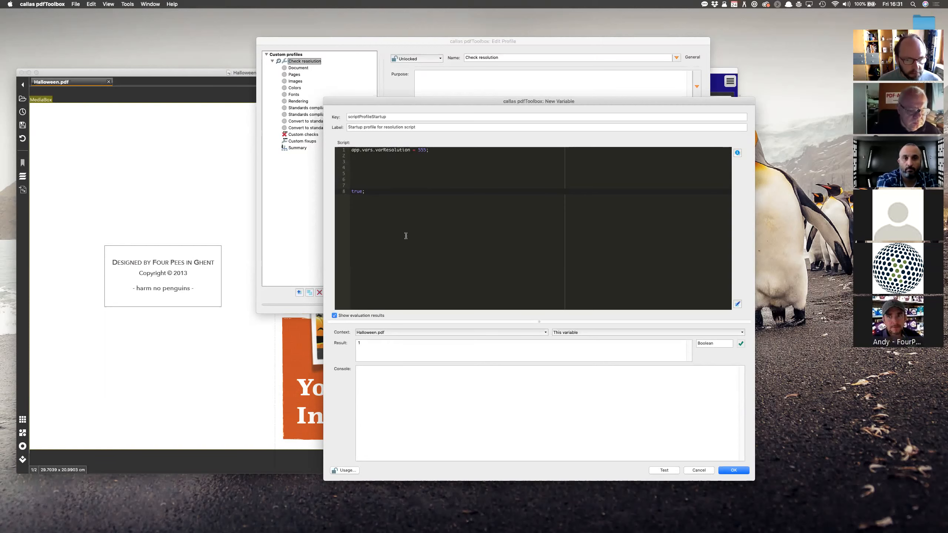
pyautogui.click(733, 470)
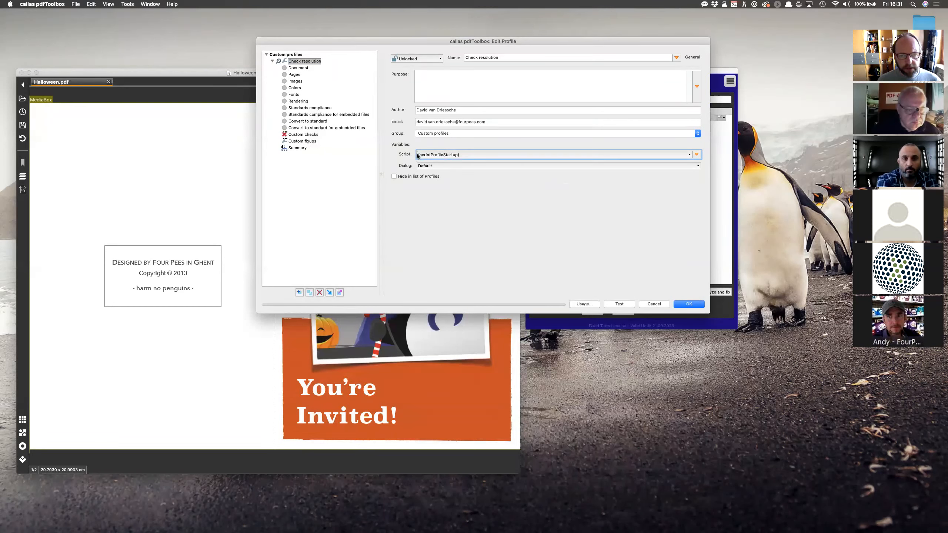
pyautogui.click(689, 304)
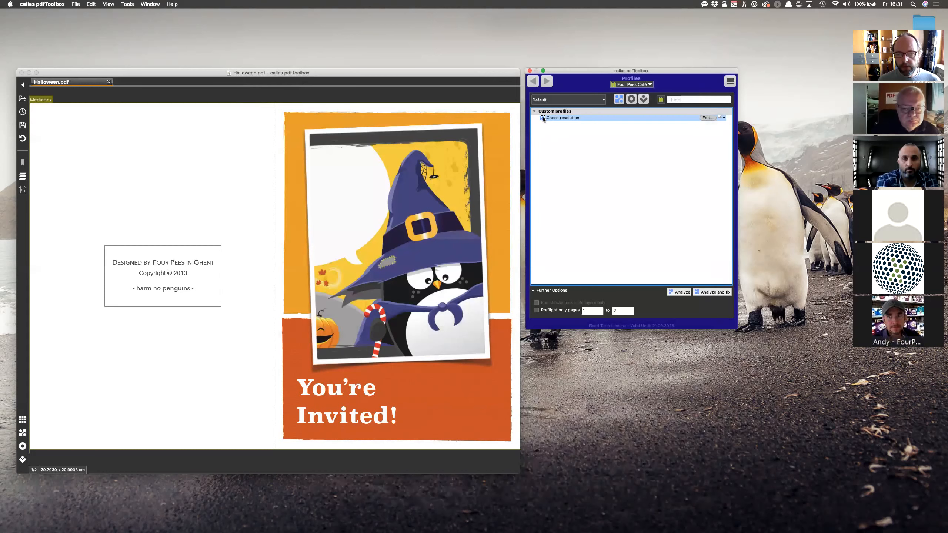
# Reopen the Check resolution profile, test it on Halloween.pdf with Create bleed enabled, and inspect the variable values in the results before closing the test.
pyautogui.click(705, 118)
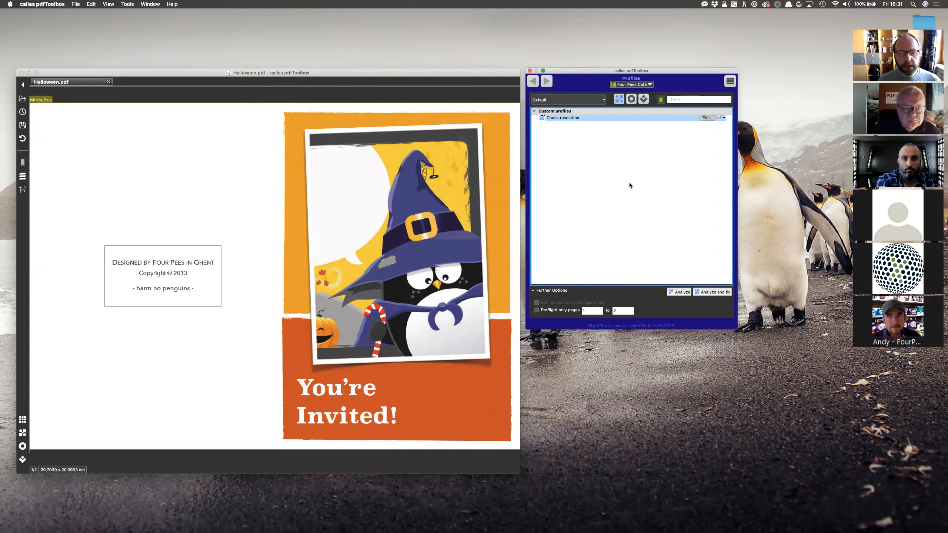
pyautogui.click(622, 304)
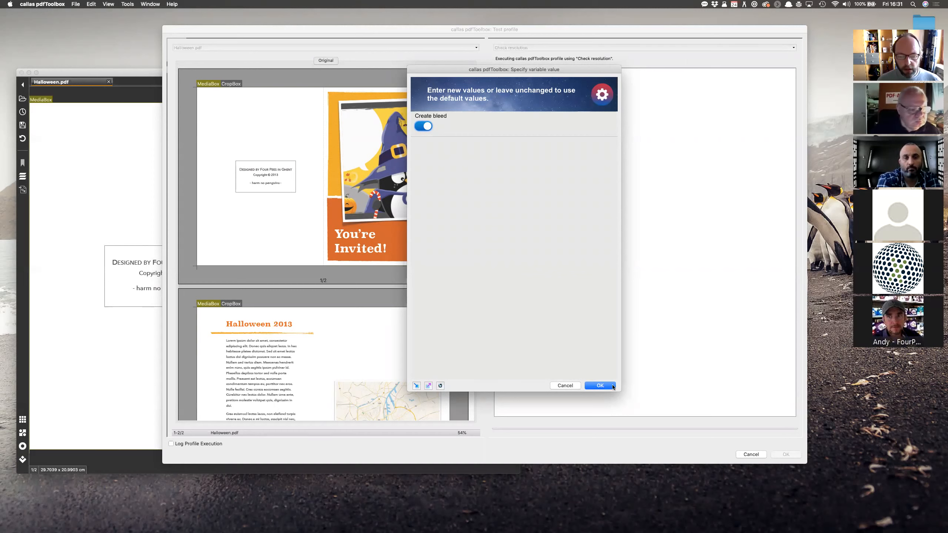
pyautogui.click(600, 386)
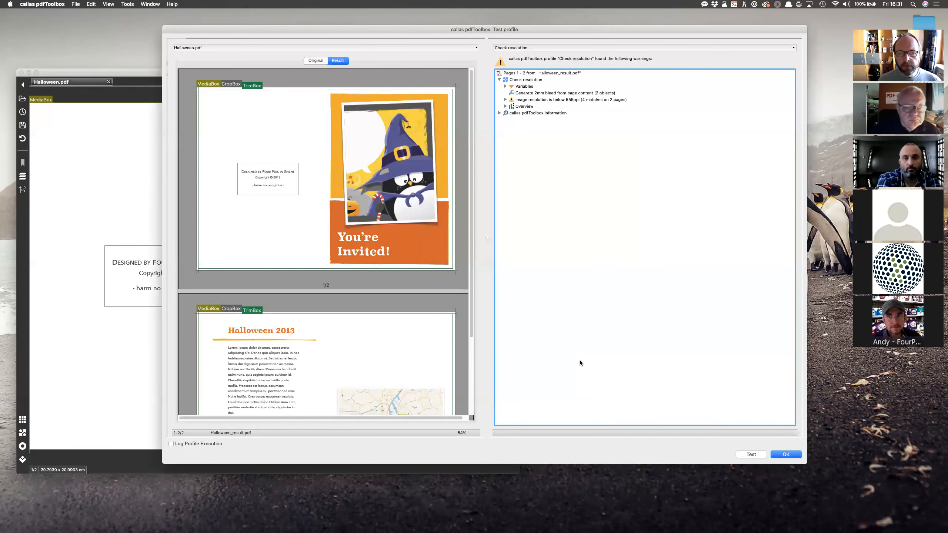
pyautogui.click(505, 87)
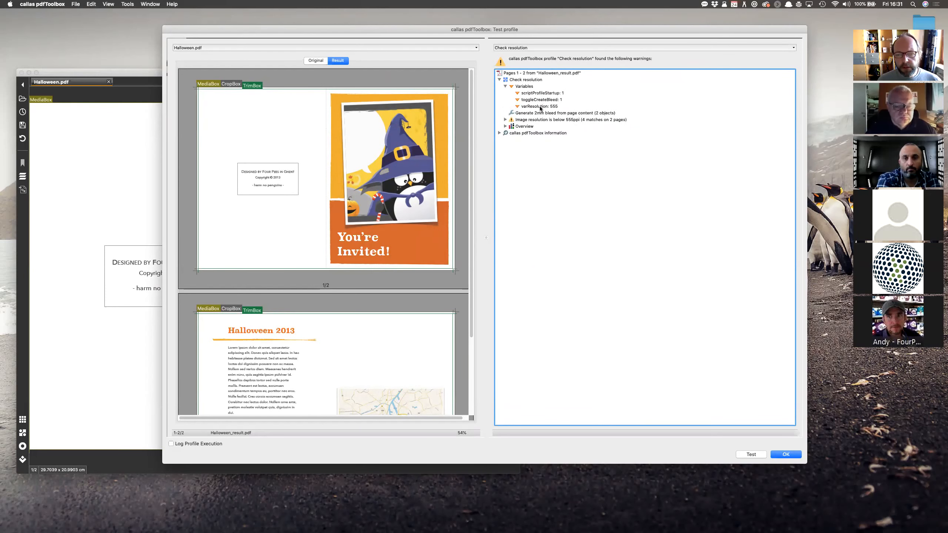
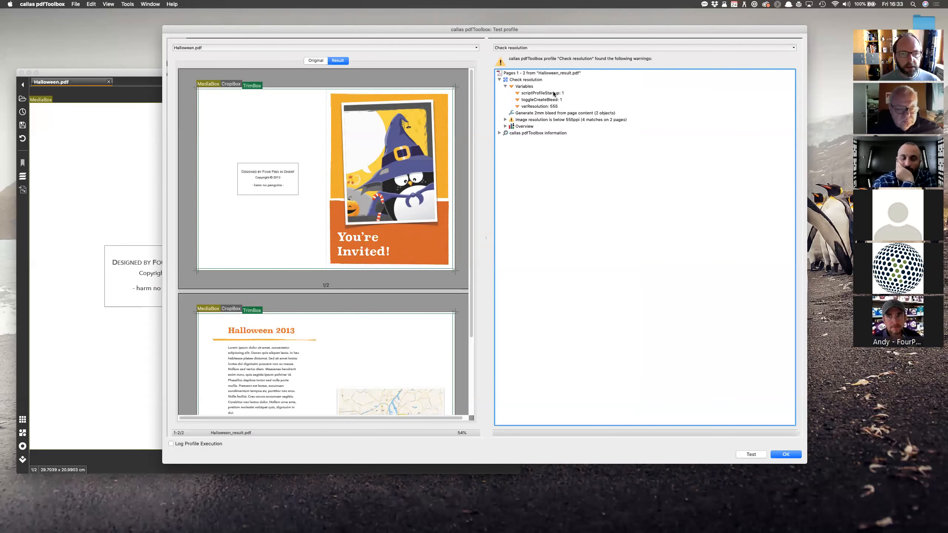
pyautogui.click(786, 455)
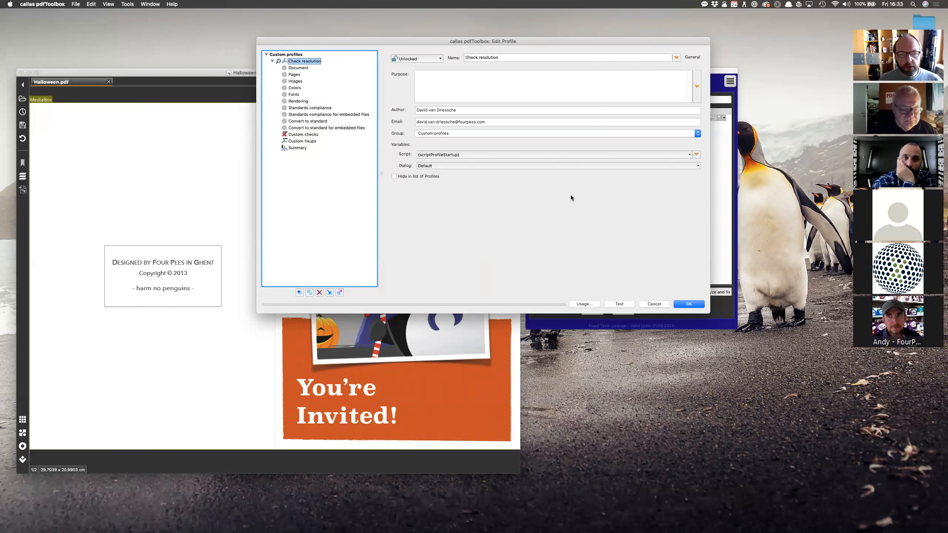
# Open the scriptProfileStartup script for editing and place the insertion point on the empty second line.
pyautogui.click(696, 156)
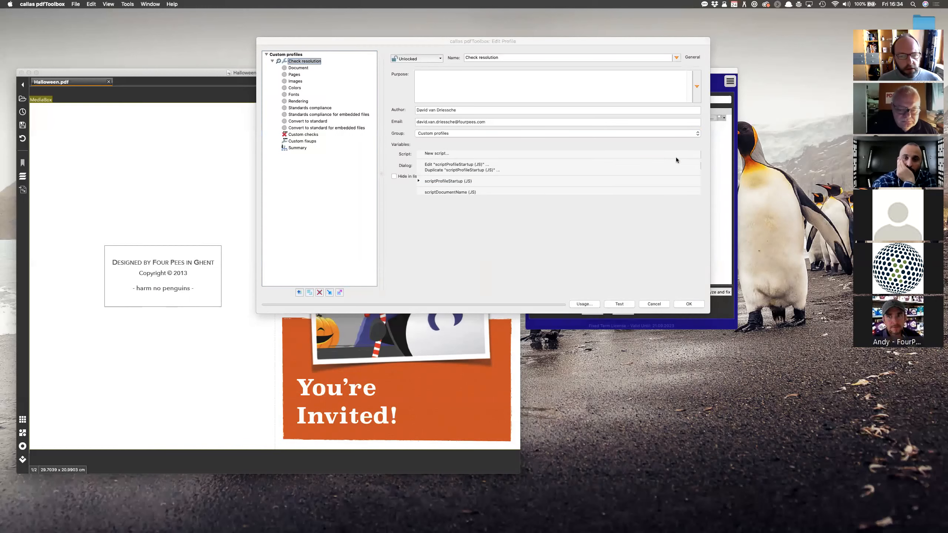
pyautogui.click(650, 163)
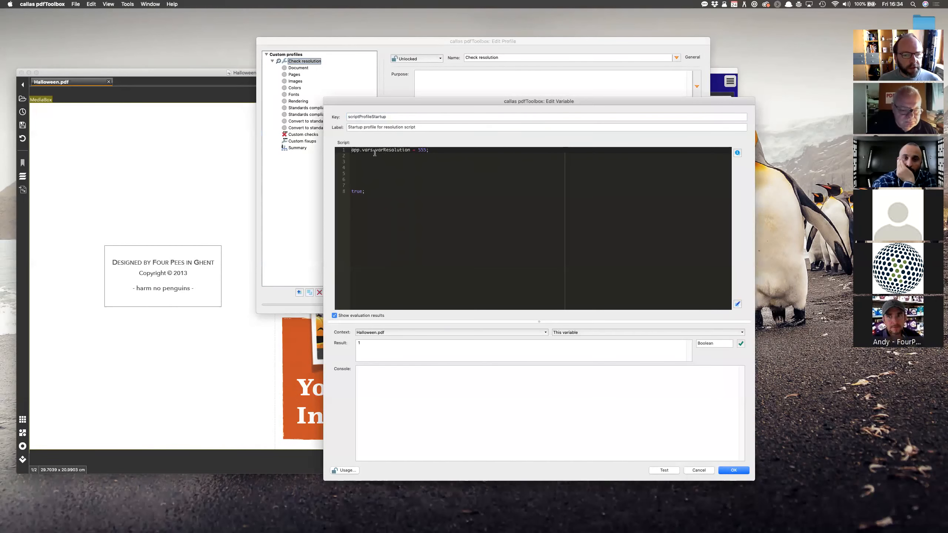
pyautogui.moveTo(352, 150); pyautogui.dragTo(410, 150)
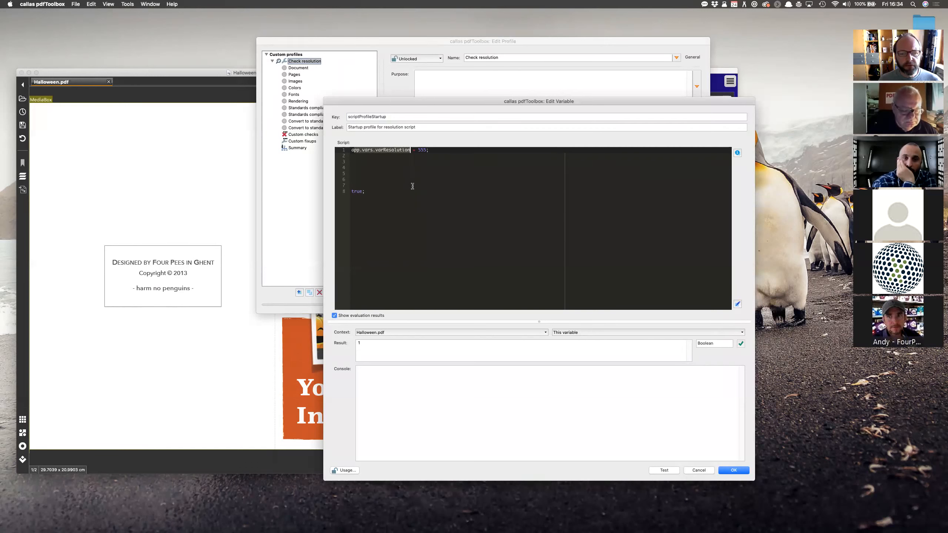
pyautogui.click(376, 157)
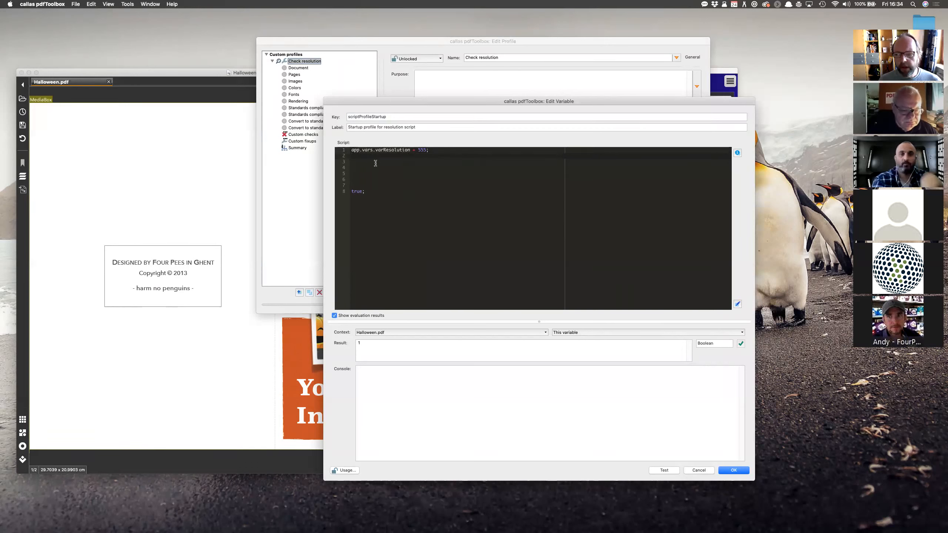
# Search the JavaScript objects for app.var, read the descriptions of app.vars and app.vars.varkey, and close the list without inserting anything.
pyautogui.click(737, 153)
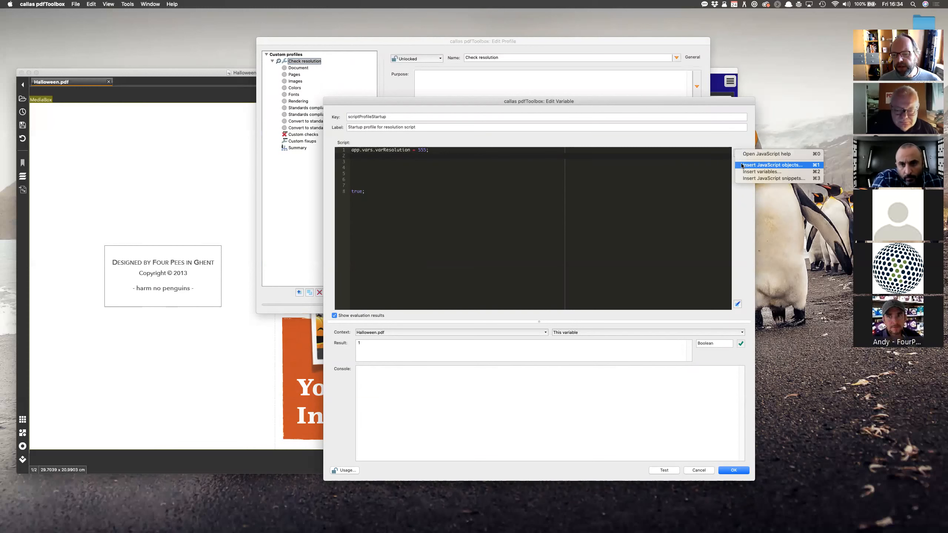
pyautogui.click(768, 167)
pyautogui.moveTo(622, 122); pyautogui.dragTo(630, 231)
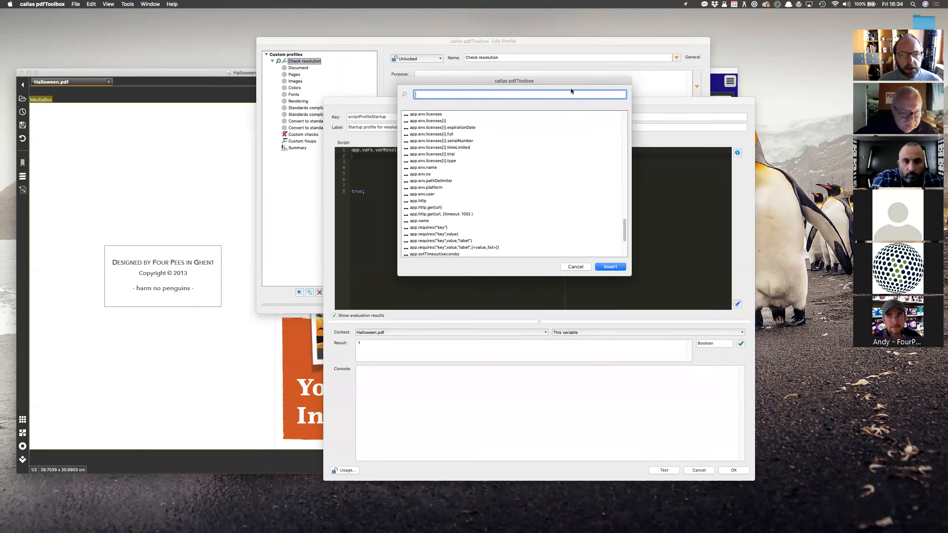
pyautogui.write('app.var')
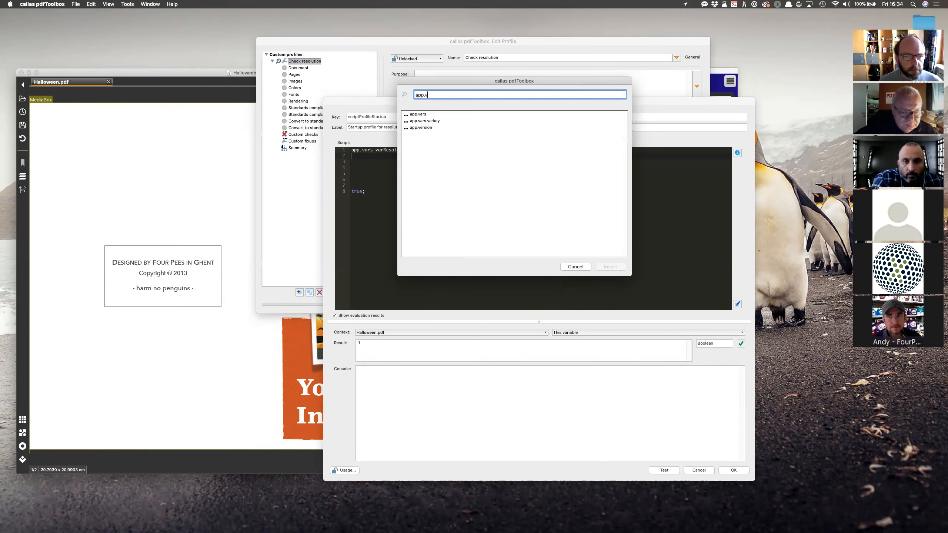
pyautogui.click(426, 115)
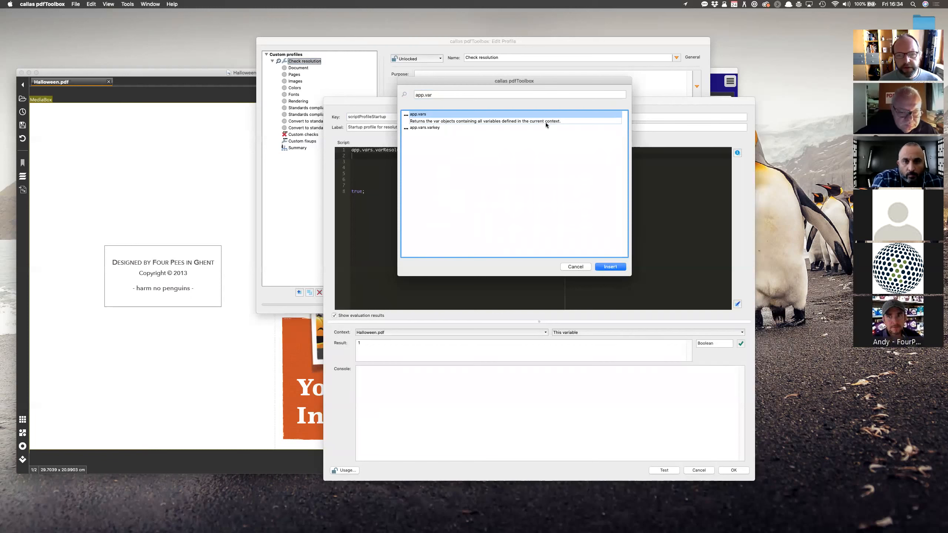
pyautogui.click(426, 128)
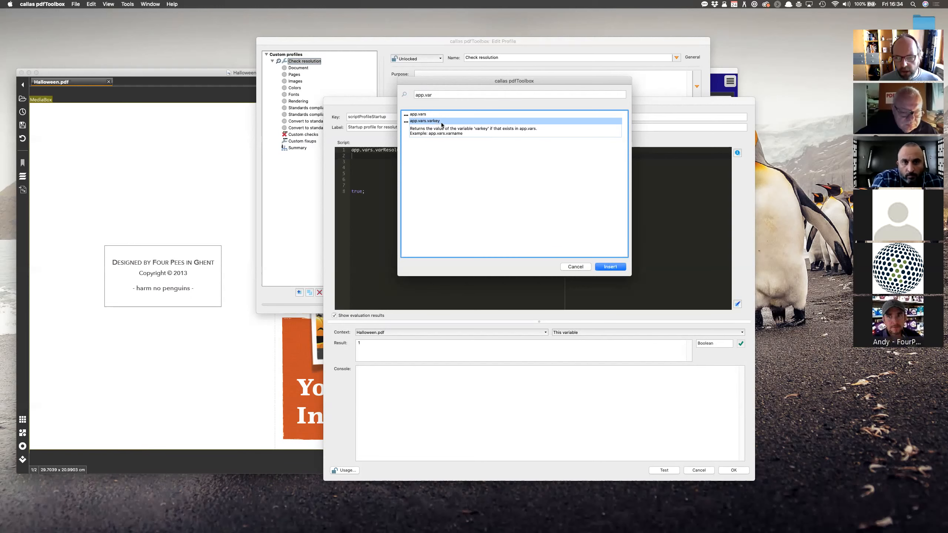
pyautogui.click(574, 267)
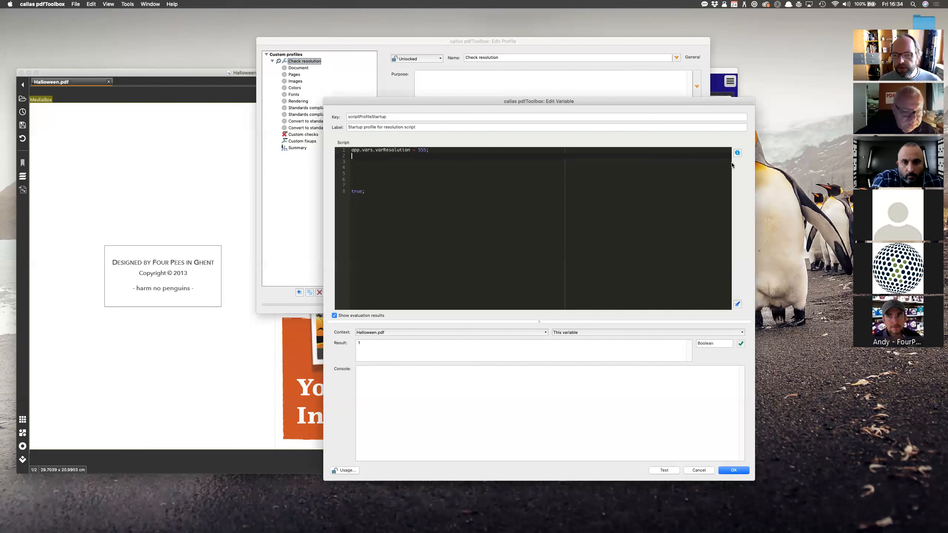
# Insert the toggleCreateBleed variable on line 2, complete it as app.vars.toggleCreateBleed = 0; and save the variable and the profile.
pyautogui.click(737, 153)
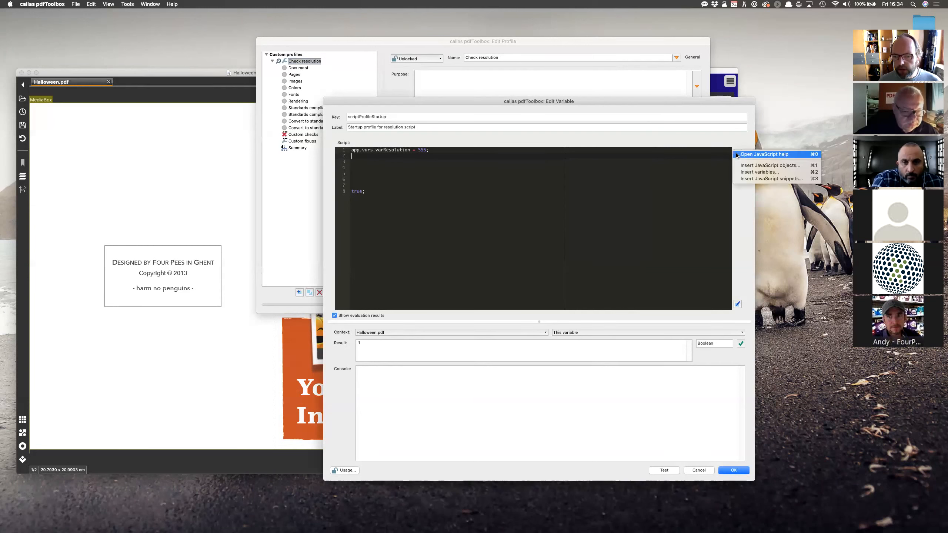
pyautogui.click(748, 173)
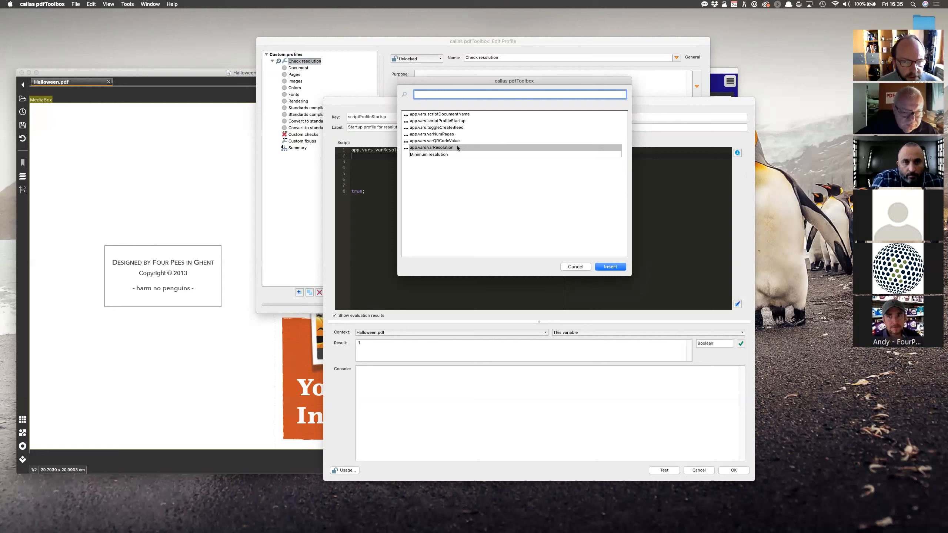
pyautogui.click(449, 128)
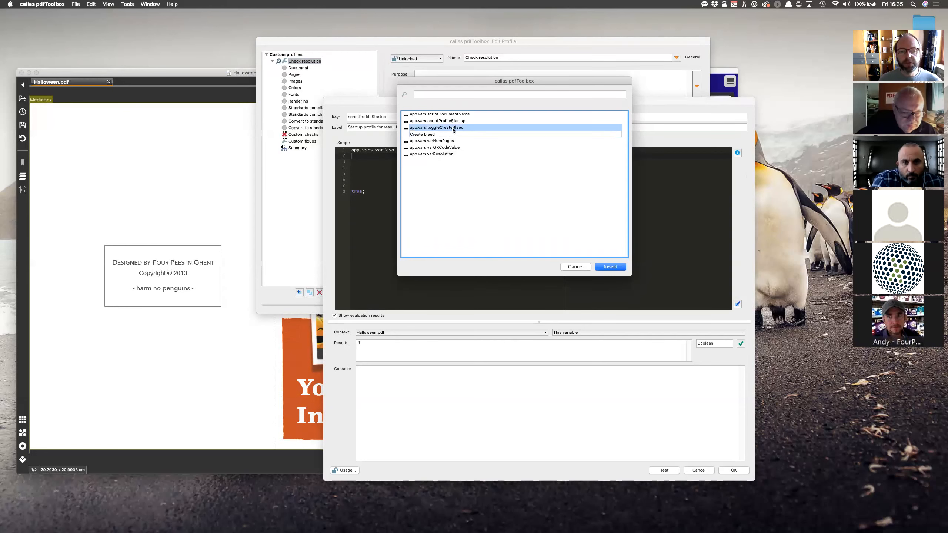
pyautogui.click(612, 267)
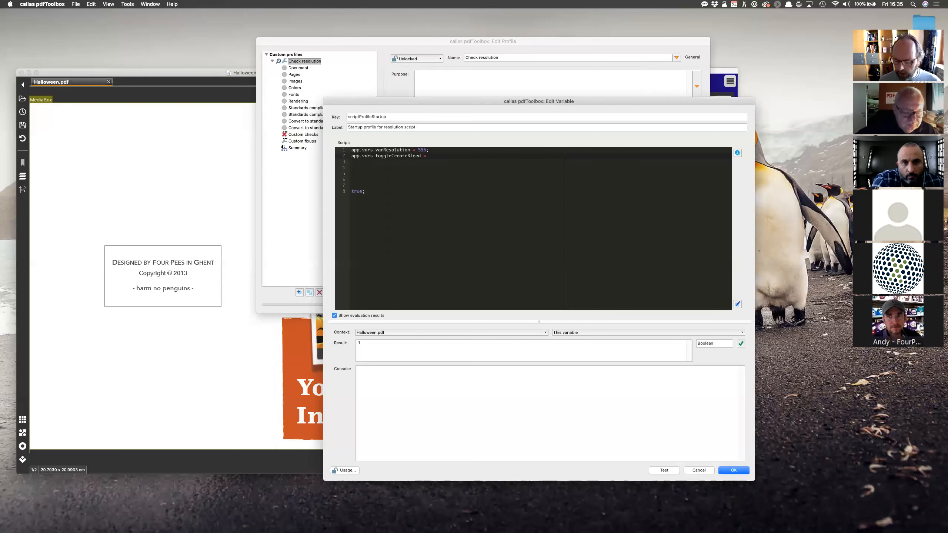
pyautogui.write('0;')
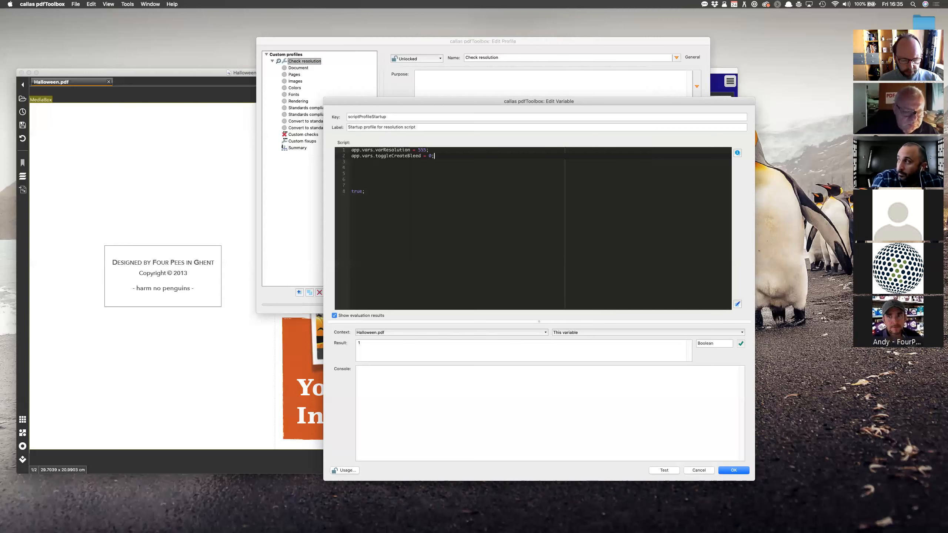
pyautogui.click(738, 471)
pyautogui.click(691, 304)
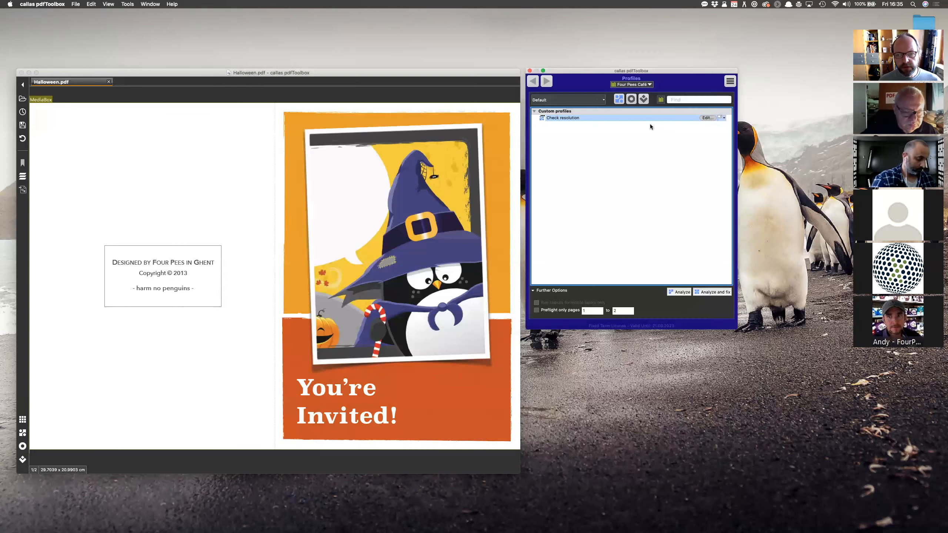
# Reopen the Check resolution profile, test it on Halloween.pdf, and inspect the resolution warning and variable values before closing the test.
pyautogui.click(707, 118)
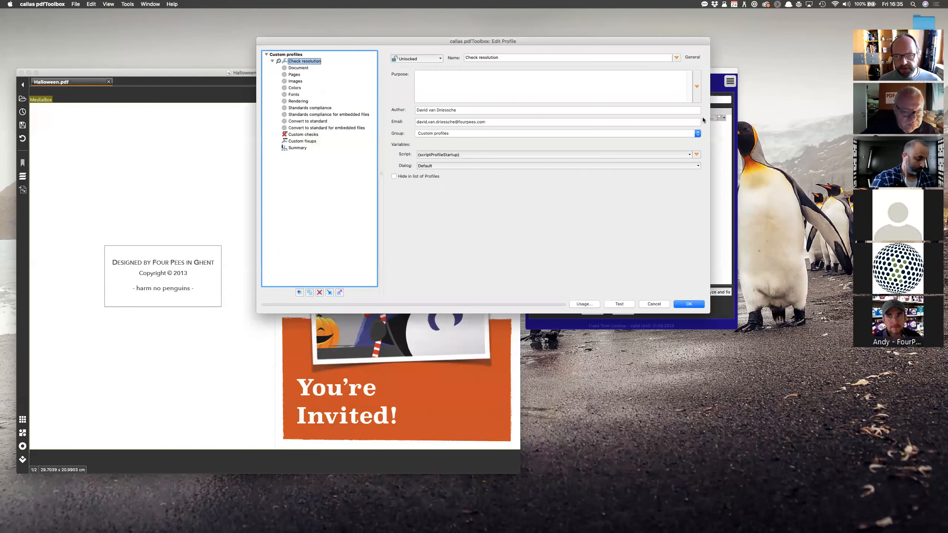
pyautogui.click(617, 304)
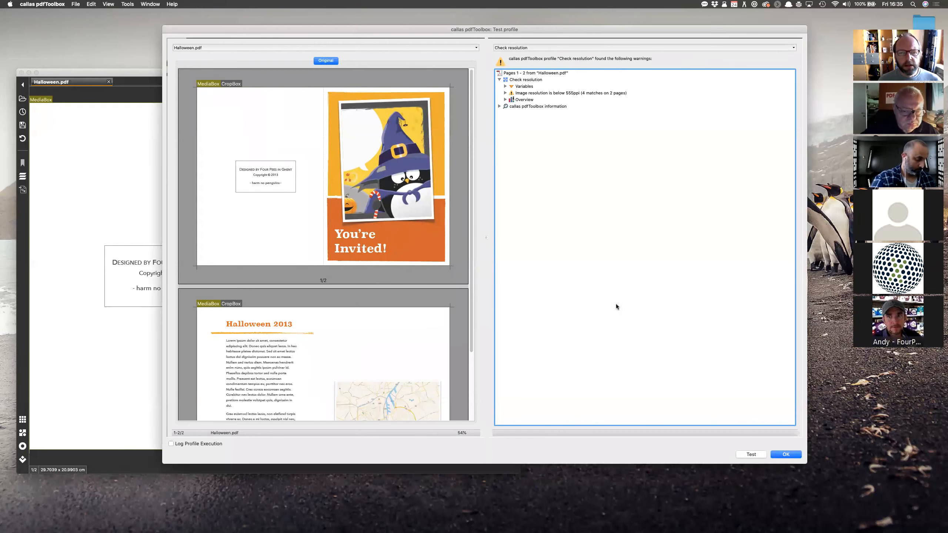
pyautogui.click(537, 94)
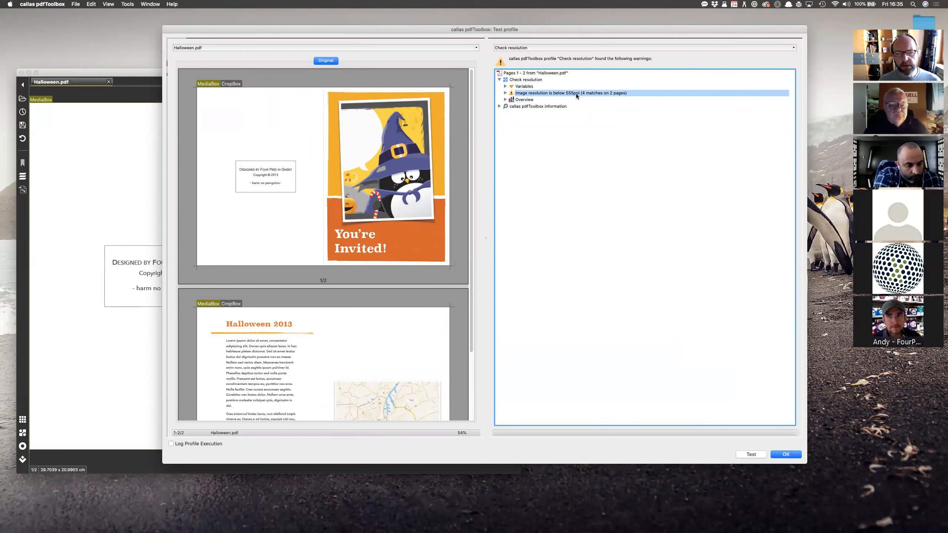
pyautogui.click(506, 86)
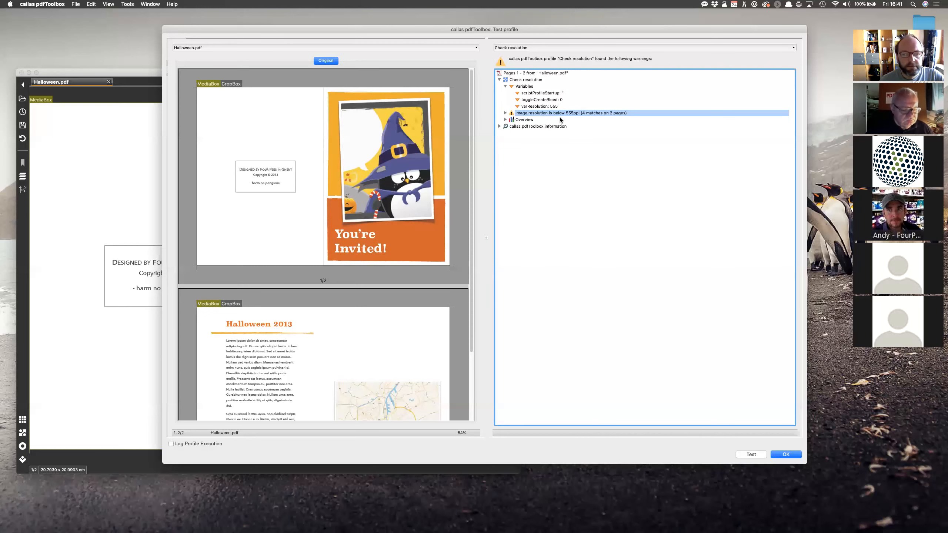
pyautogui.click(783, 454)
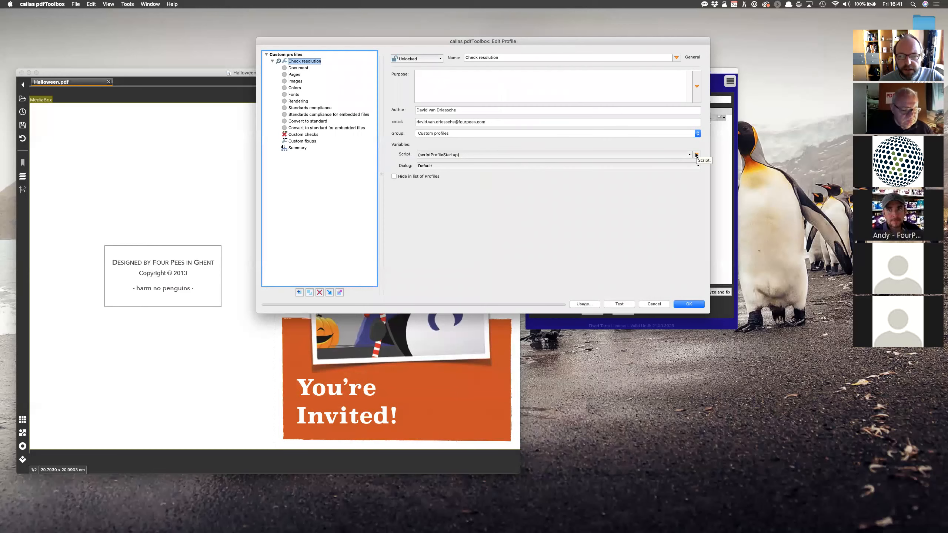
# Reopen the scriptProfileStartup script and examine the file and XML entries among the JavaScript objects, closing the list without inserting anything.
pyautogui.click(695, 156)
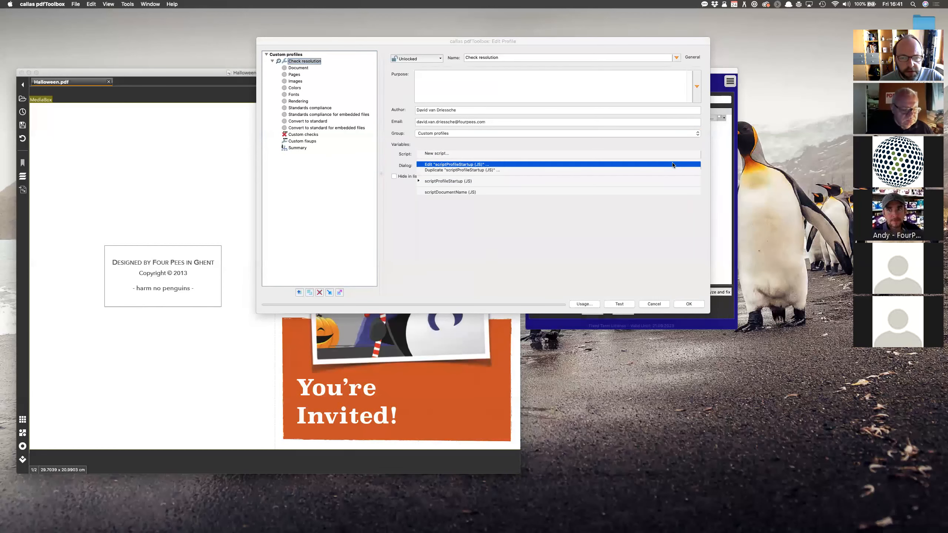
pyautogui.click(672, 165)
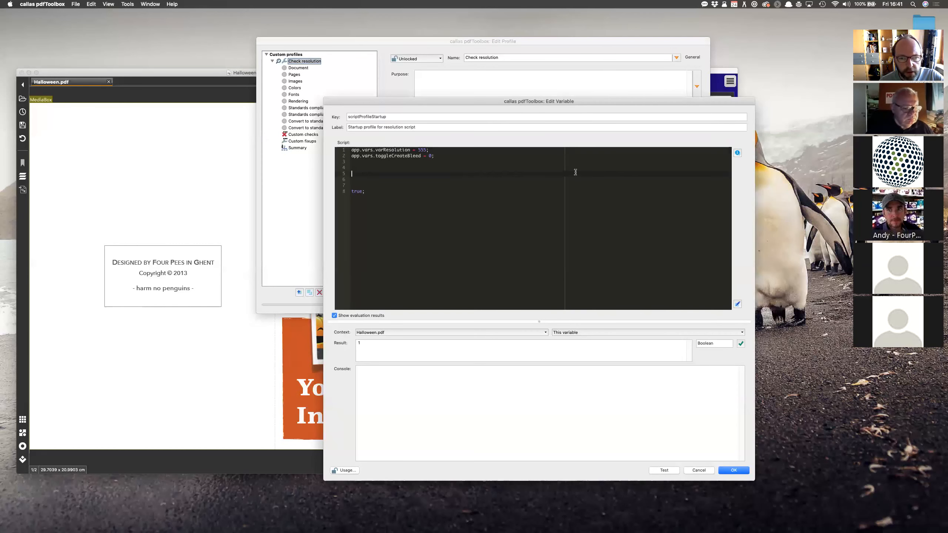
pyautogui.click(738, 153)
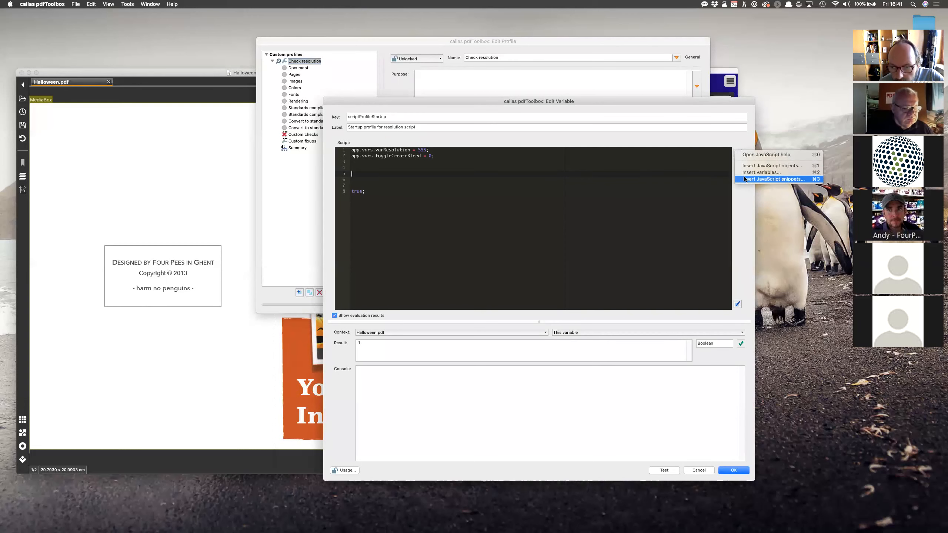
pyautogui.click(743, 165)
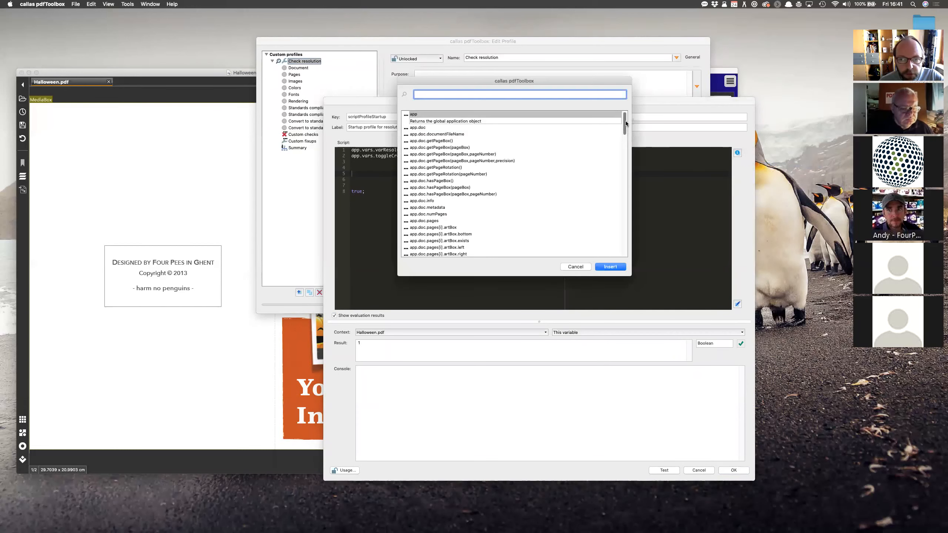
pyautogui.moveTo(626, 123); pyautogui.dragTo(625, 247)
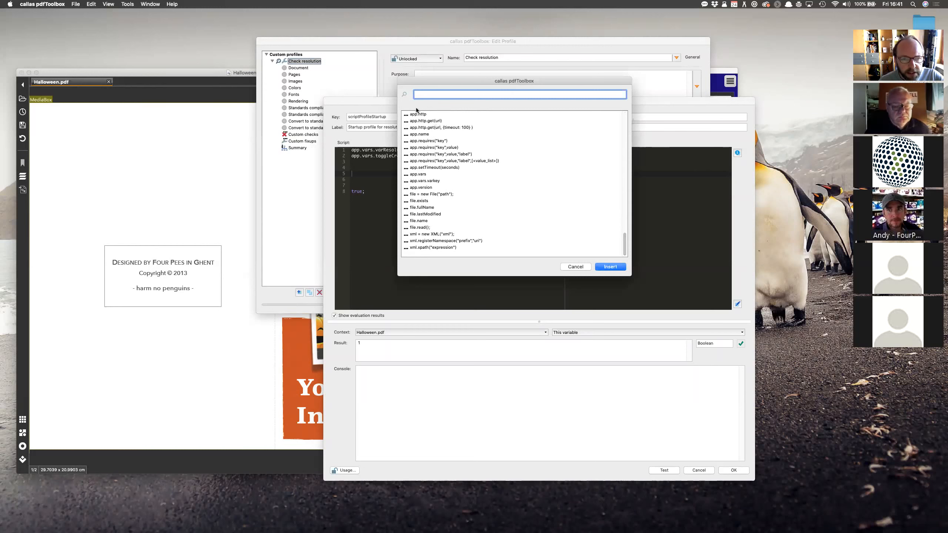
pyautogui.click(414, 195)
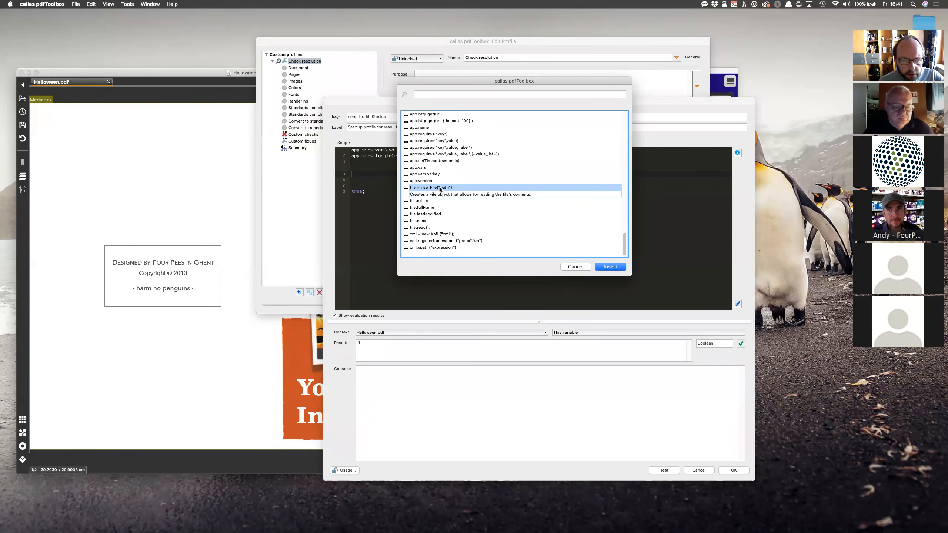
pyautogui.click(433, 234)
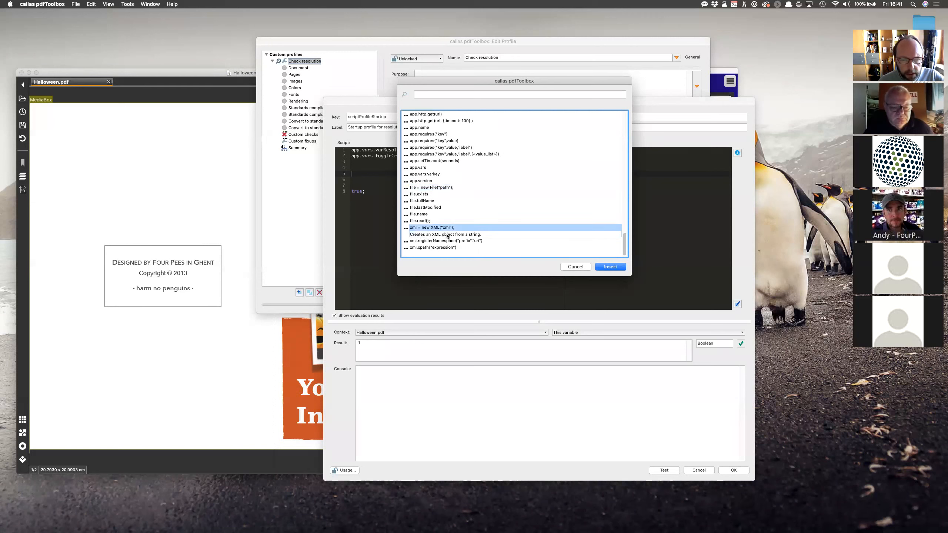
pyautogui.click(430, 188)
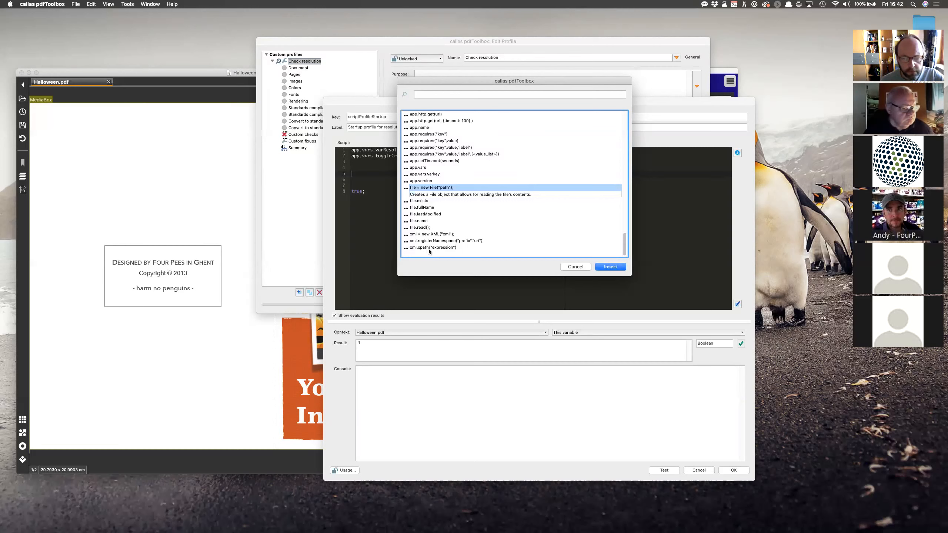
pyautogui.click(565, 266)
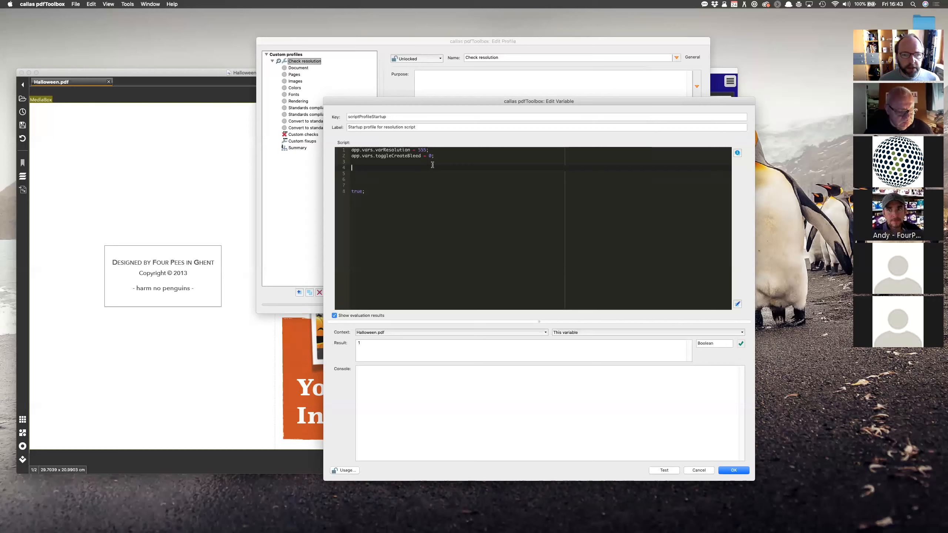
# Look up the app.doc.pages[i].trimBox entry among the JavaScript objects, read its description, and close the list without inserting anything.
pyautogui.click(737, 152)
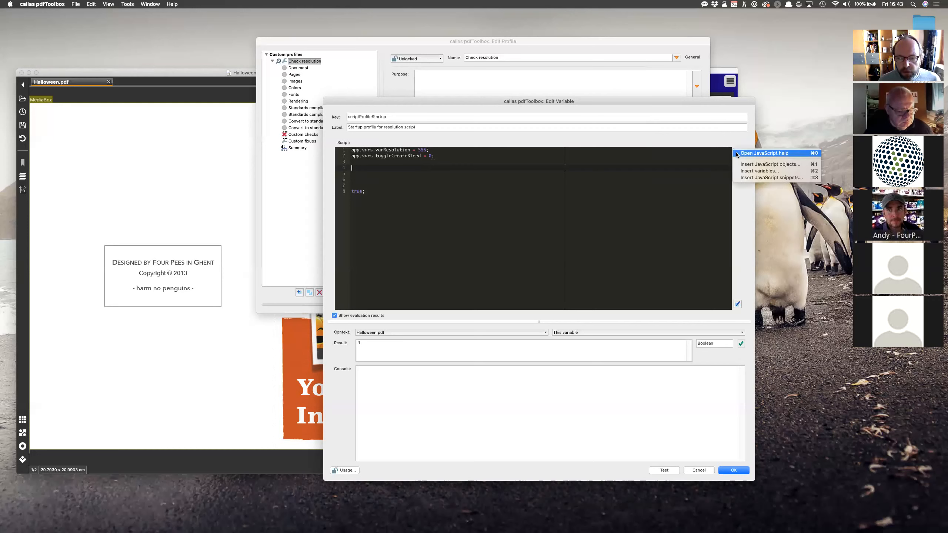
pyautogui.click(737, 165)
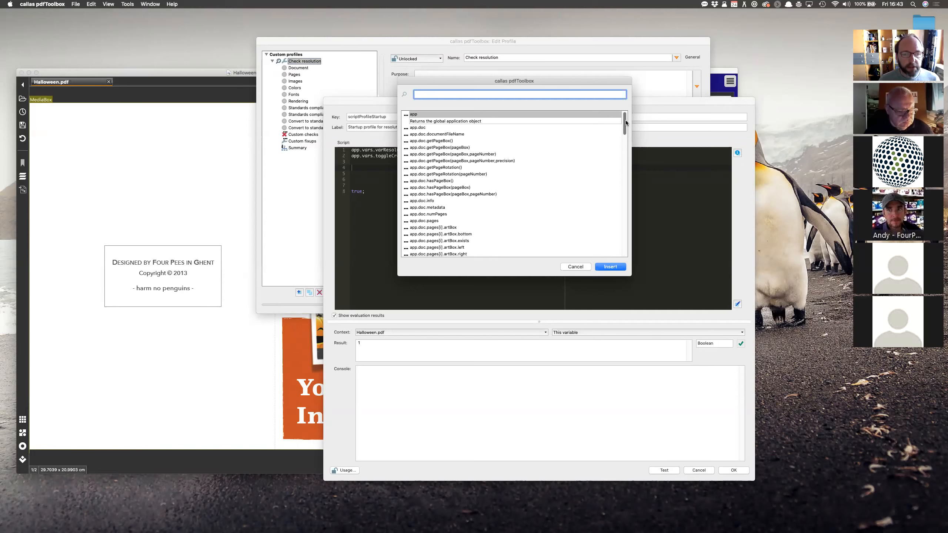
pyautogui.moveTo(625, 122); pyautogui.dragTo(626, 170)
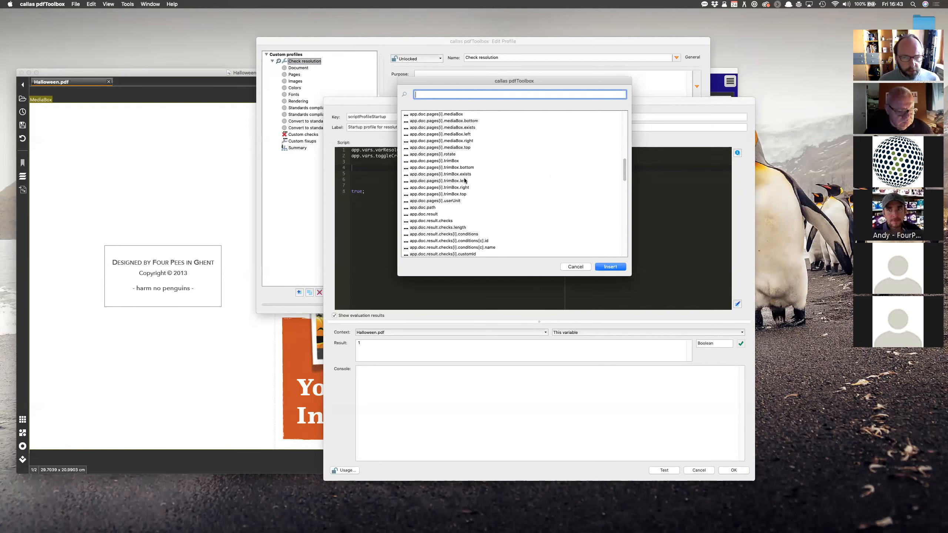
pyautogui.click(466, 163)
pyautogui.click(464, 154)
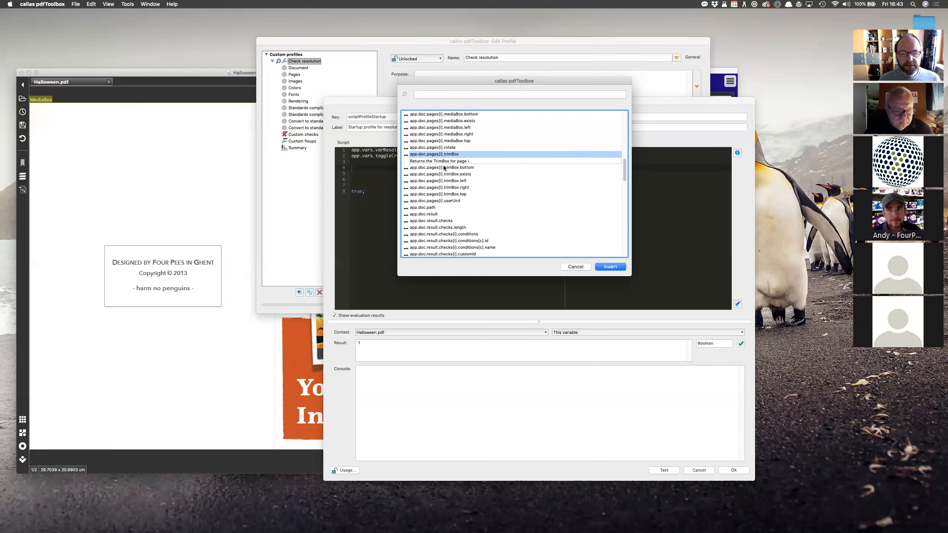
pyautogui.click(576, 266)
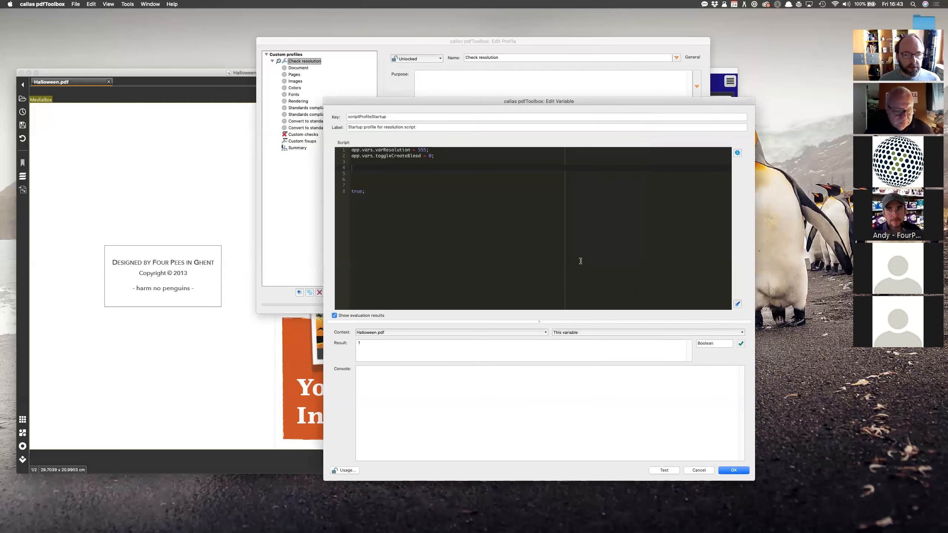
# Add the line app.vars.pageNumber = 0; on line 5 of the scriptProfileStartup script.
pyautogui.click(414, 173)
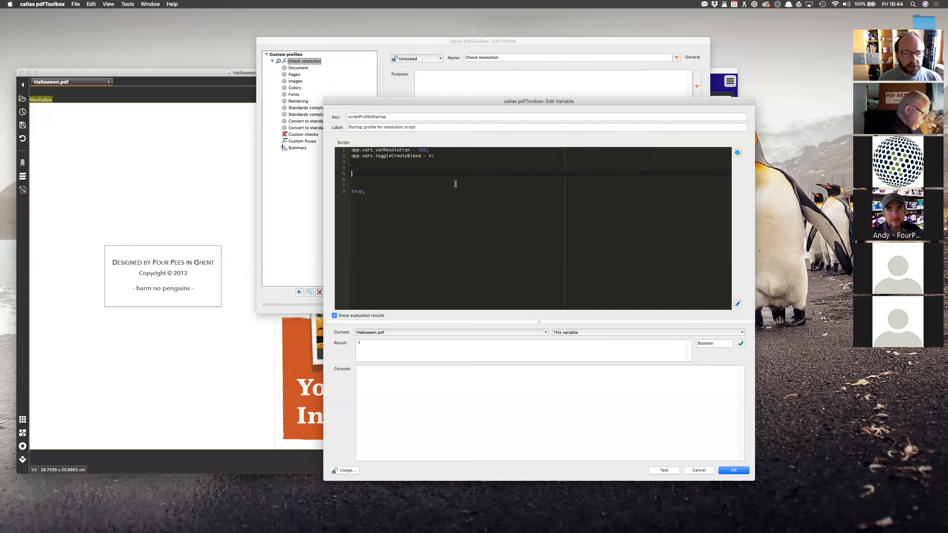
pyautogui.write('app')
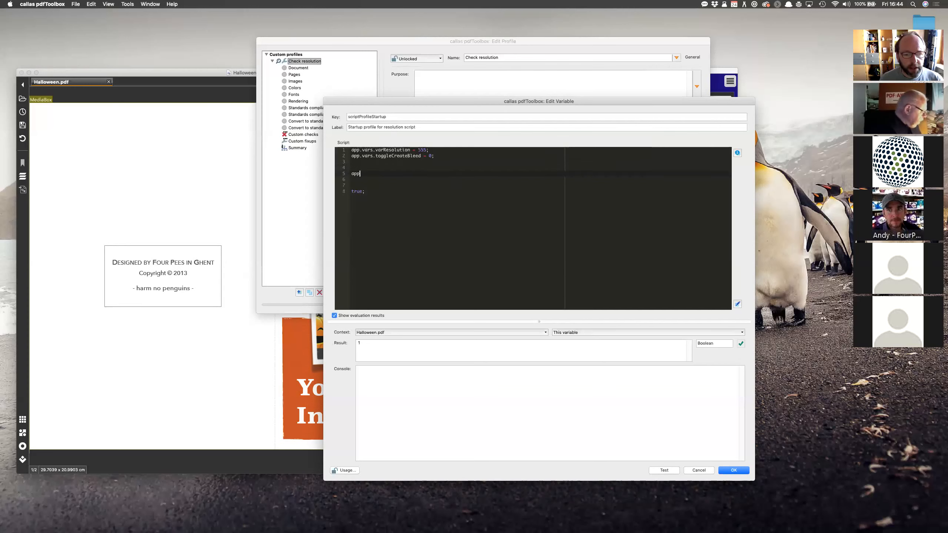
pyautogui.write('.vars.pageNumber = 0;')
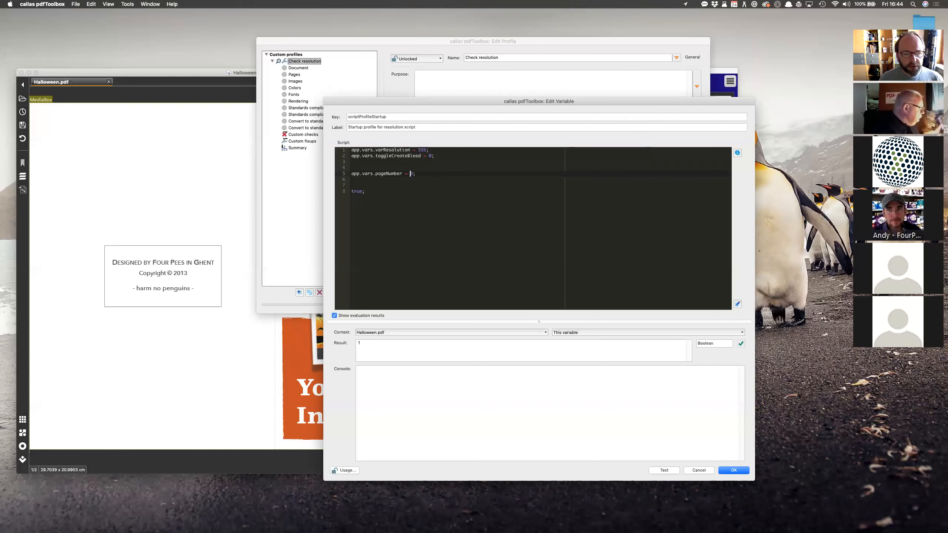
pyautogui.doubleClick(390, 175)
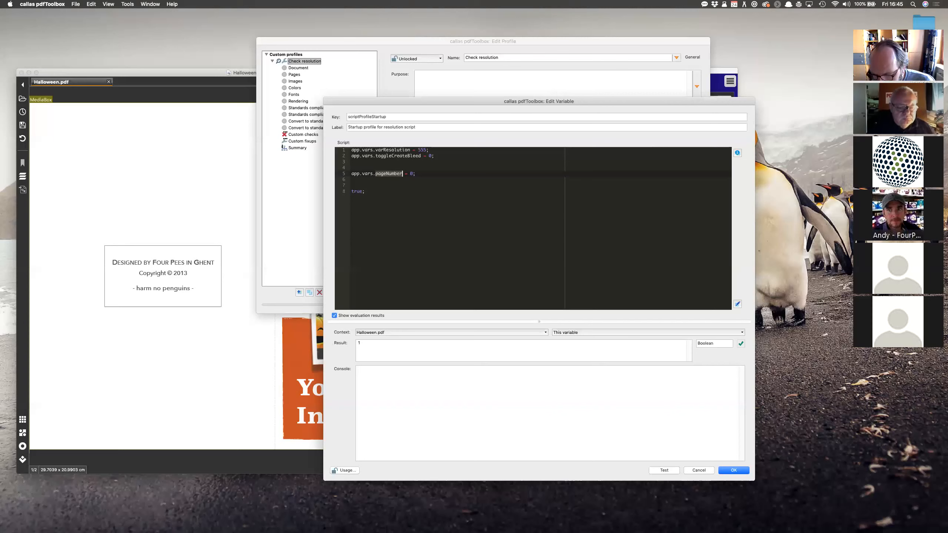
pyautogui.click(942, 397)
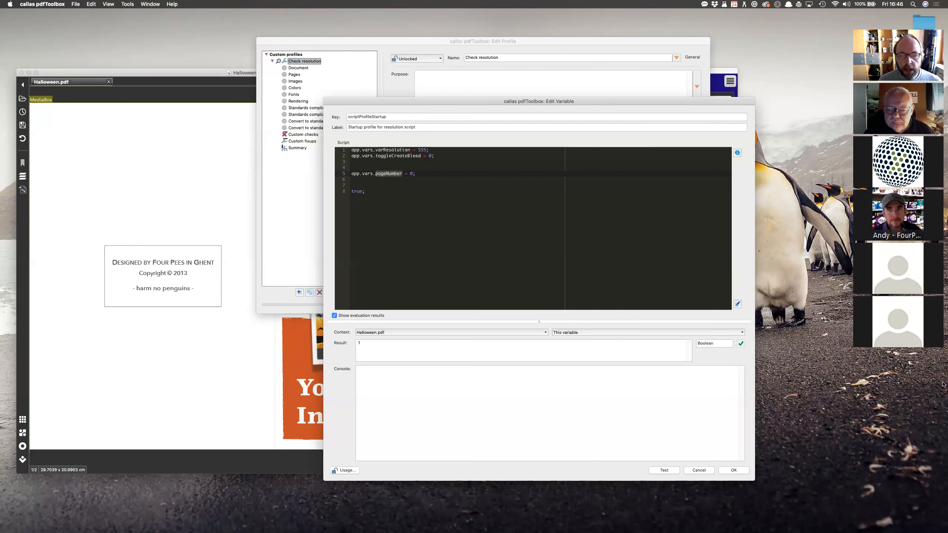
# Read the description of app.doc.result among the JavaScript objects without inserting it, and leave the script and profile editors without saving.
pyautogui.click(738, 153)
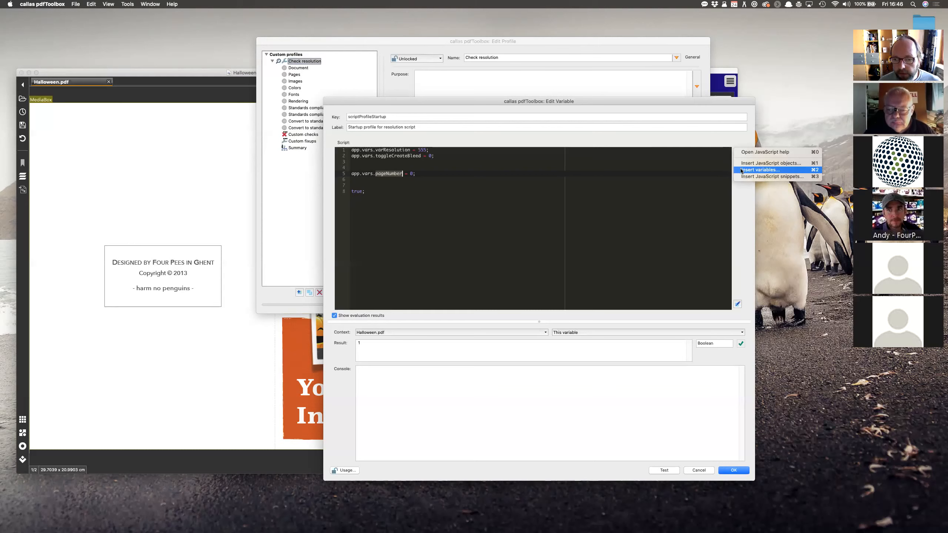
pyautogui.click(741, 163)
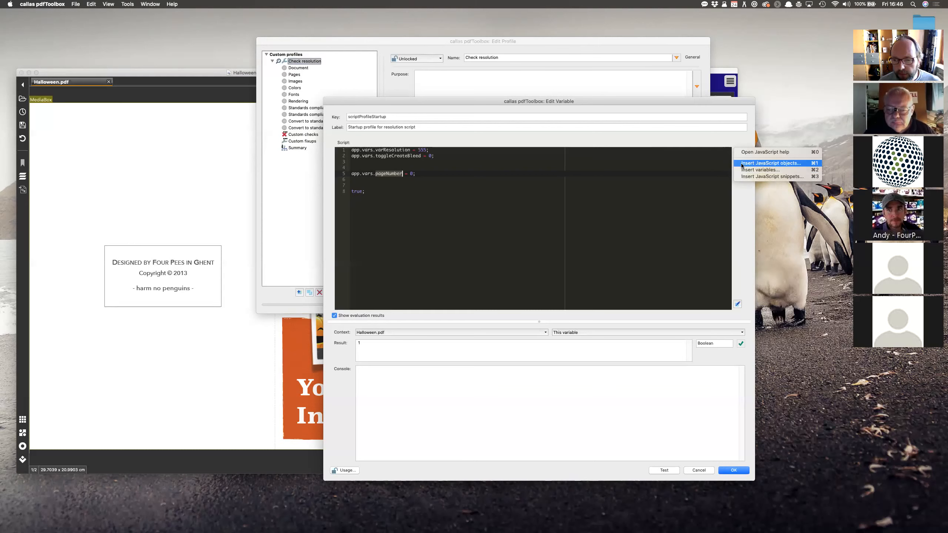
pyautogui.moveTo(625, 121); pyautogui.dragTo(635, 174)
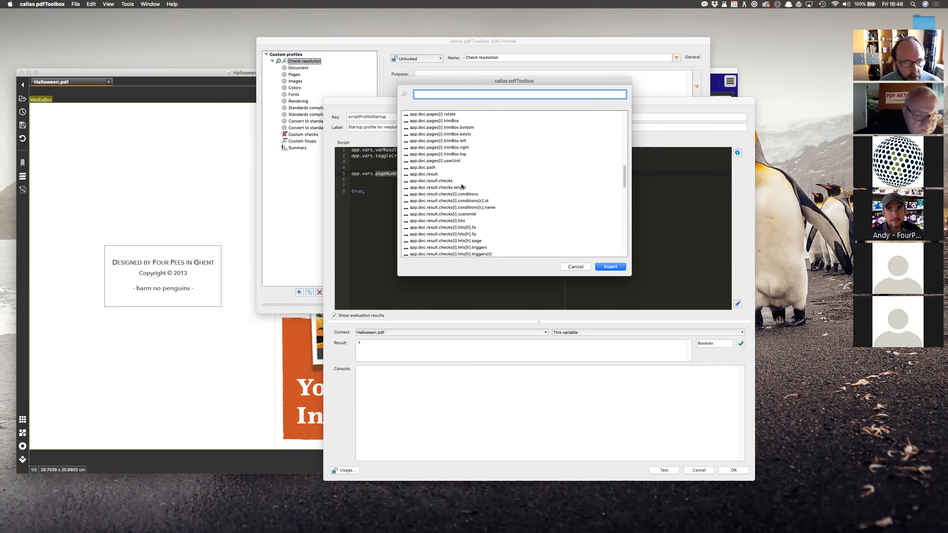
pyautogui.click(442, 174)
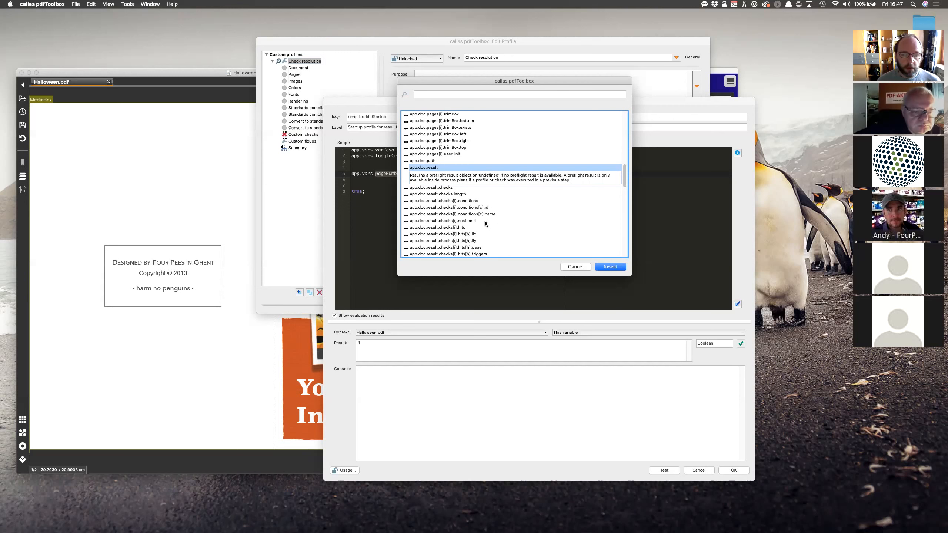
pyautogui.click(580, 267)
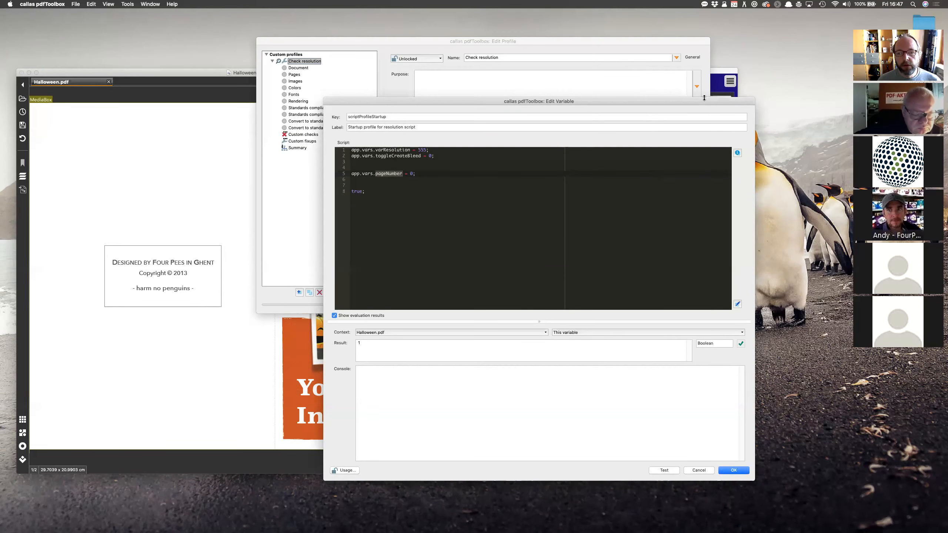
pyautogui.click(678, 421)
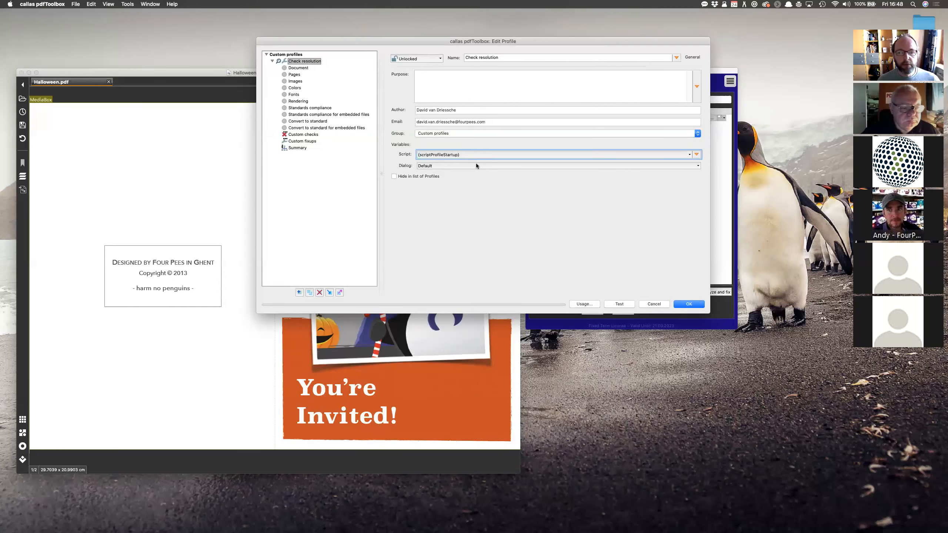
pyautogui.click(646, 305)
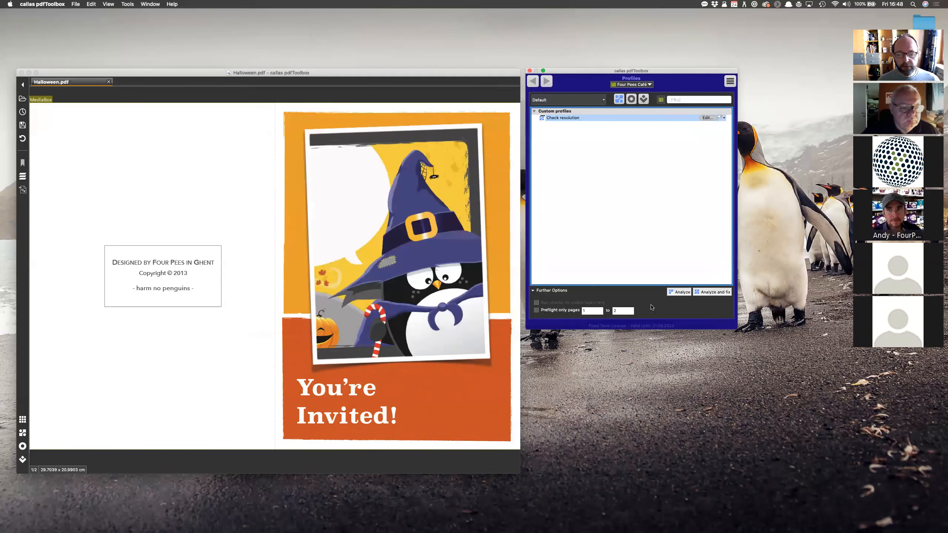
# Review the Place barcode settings of the Add QR code to the page fixup and close it without changes.
pyautogui.click(644, 99)
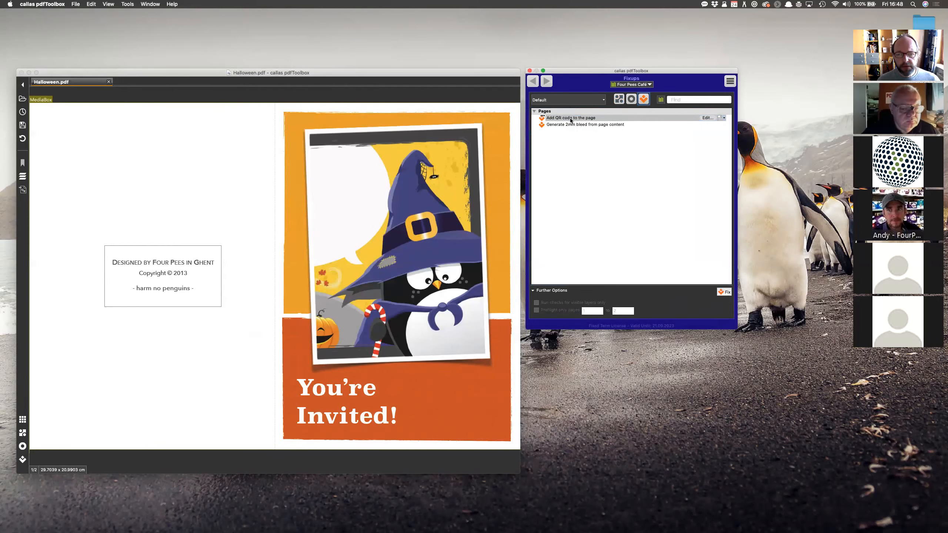
pyautogui.click(707, 118)
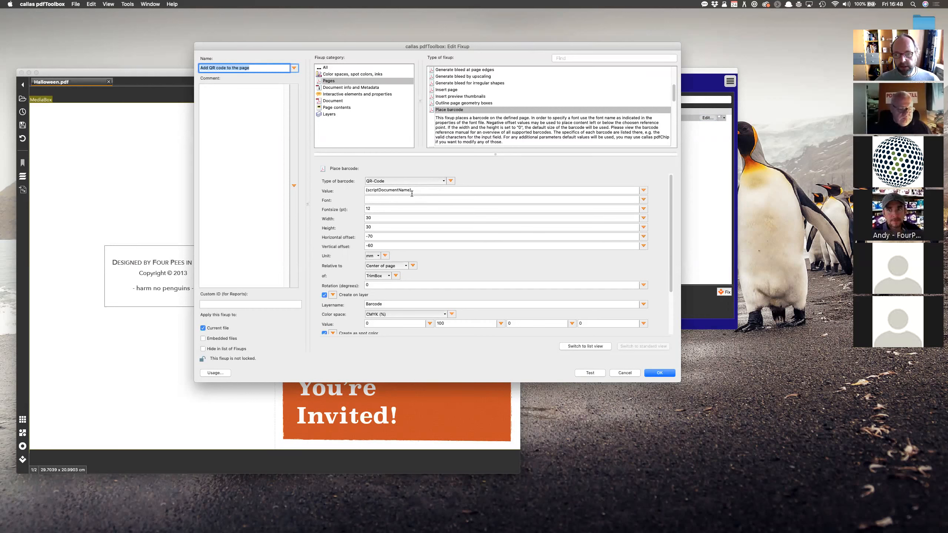
pyautogui.click(632, 373)
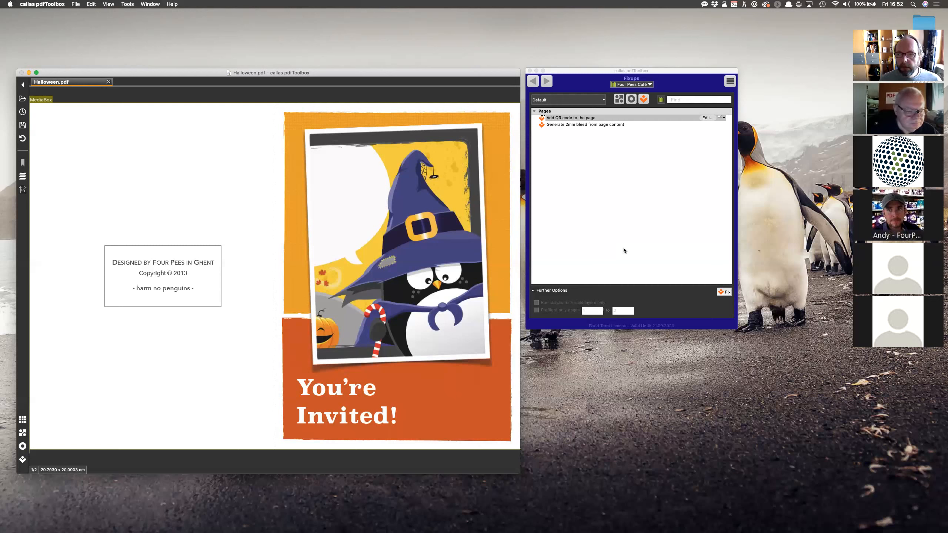
pyautogui.click(642, 160)
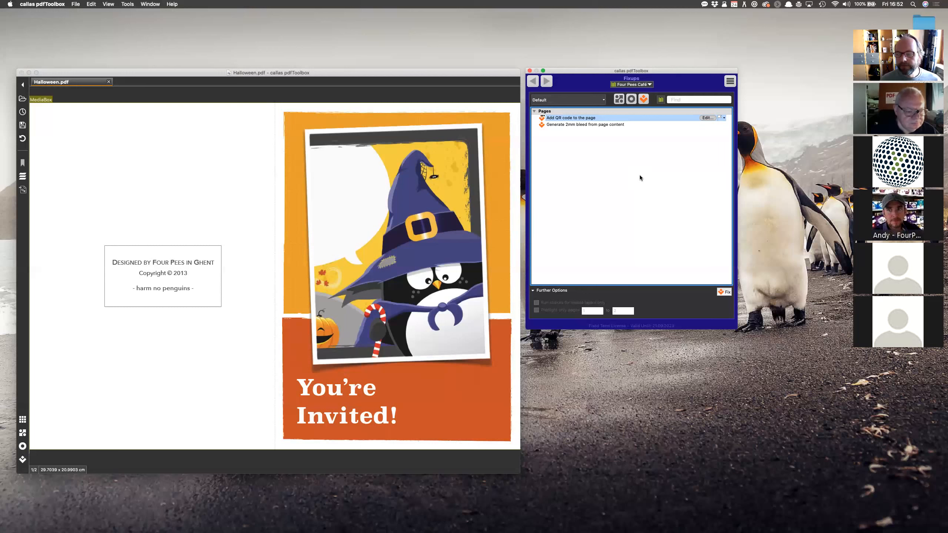
pyautogui.moveTo(556, 72); pyautogui.dragTo(555, 73)
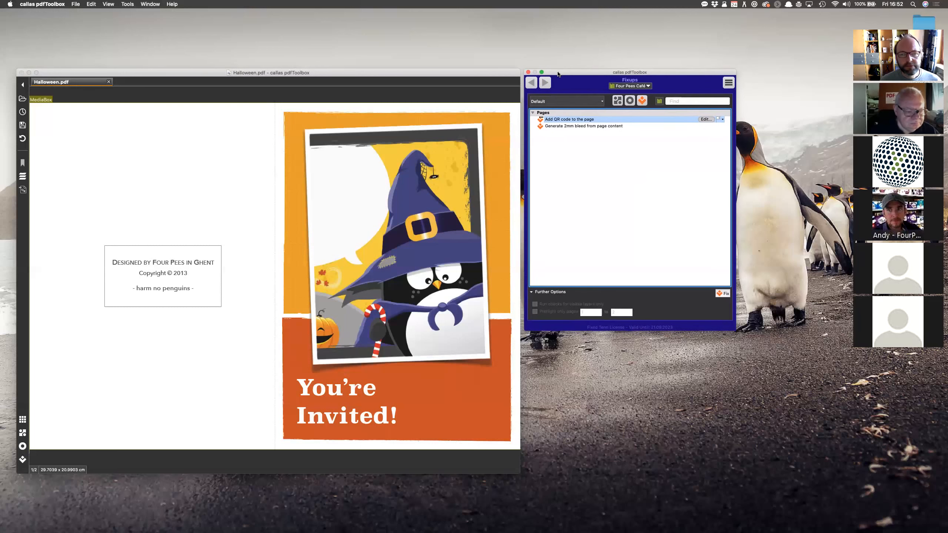
# Open the Incorrect number of pages check for editing and examine the variable used in its Number of pages condition.
pyautogui.click(629, 100)
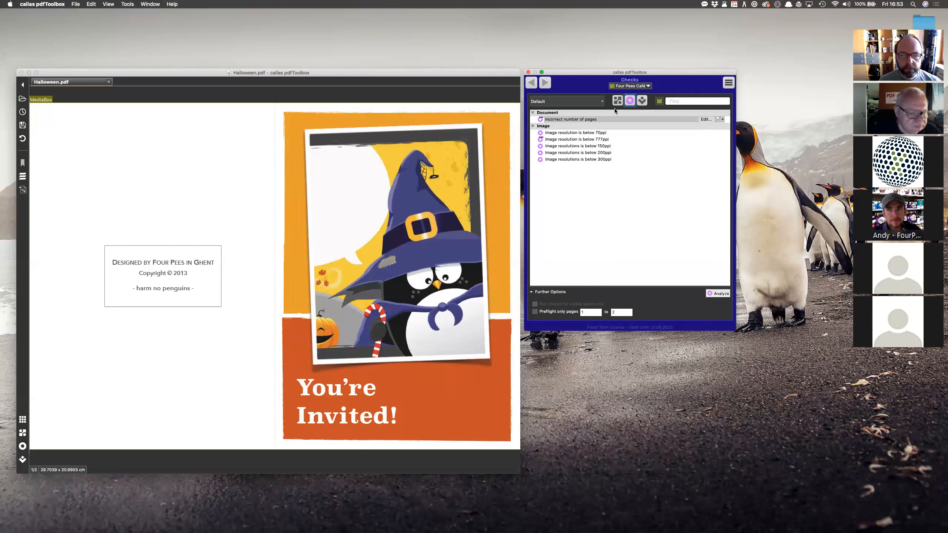
pyautogui.click(616, 120)
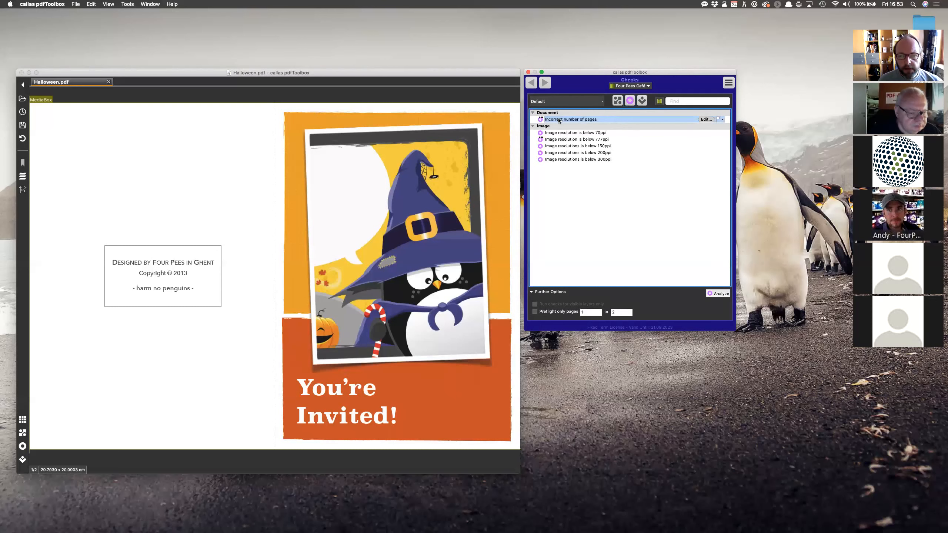
pyautogui.click(706, 120)
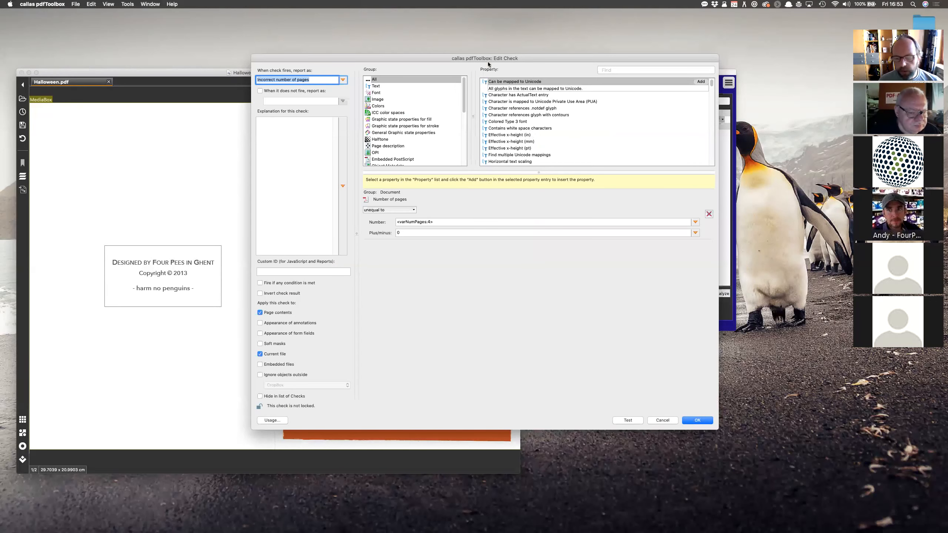
pyautogui.moveTo(529, 58); pyautogui.dragTo(521, 52)
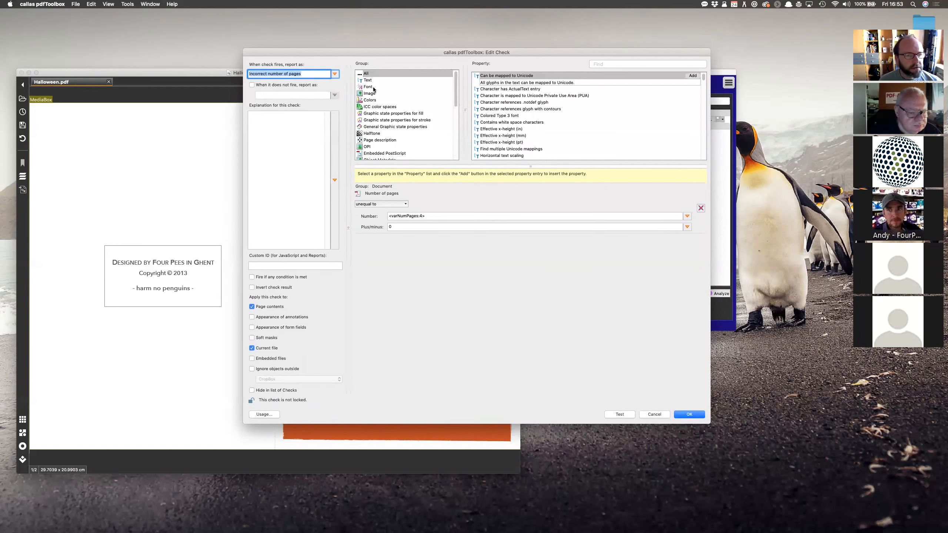
pyautogui.click(315, 75)
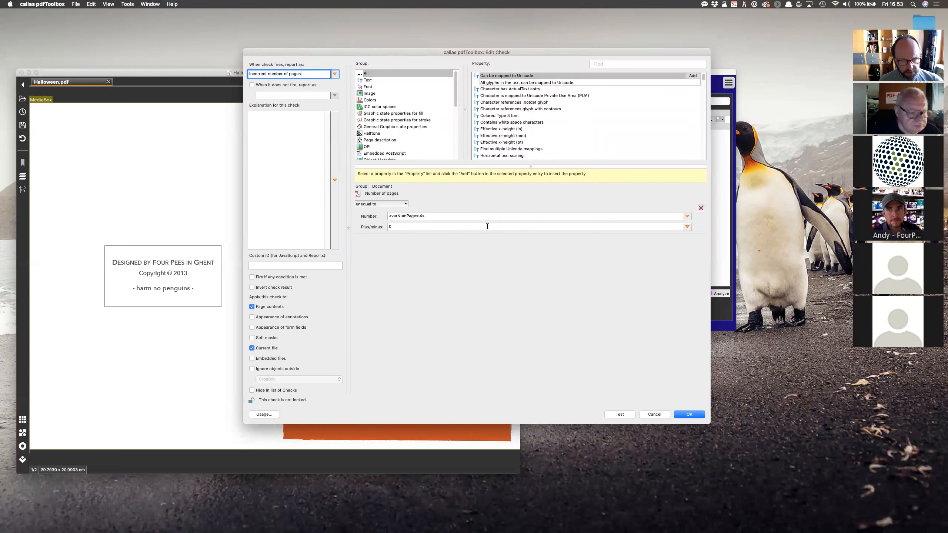
pyautogui.click(433, 216)
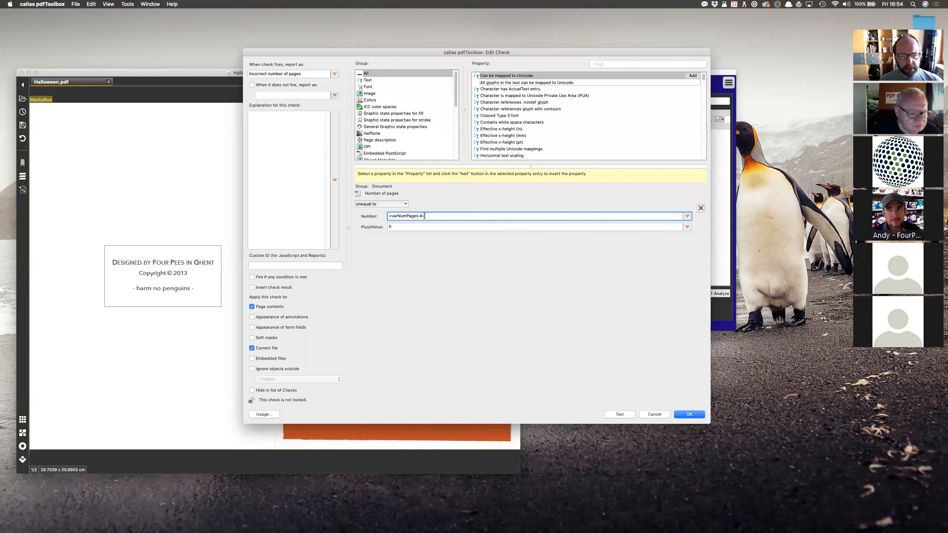
# Change the check's report text to "Document doesn't contain <varNumPages:4> pages", inserting the existing varNumPages variable, and save the check.
pyautogui.click(318, 74)
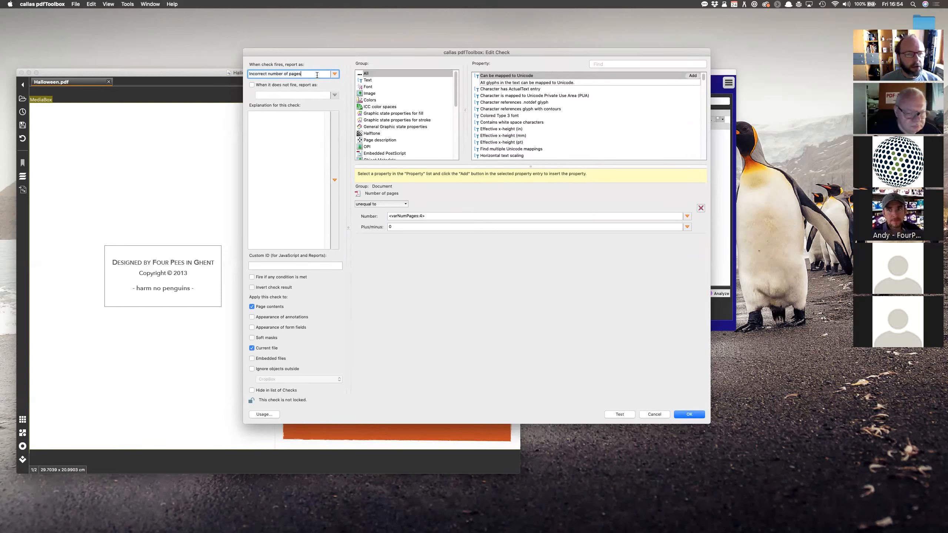
pyautogui.press('BackSpace')
pyautogui.press('BackSpace')
pyautogui.press('BackSpace')
pyautogui.press('BackSpace')
pyautogui.press('BackSpace')
pyautogui.press('BackSpace')
pyautogui.press('BackSpace')
pyautogui.press('BackSpace')
pyautogui.press('BackSpace')
pyautogui.press('BackSpace')
pyautogui.press('BackSpace')
pyautogui.press('BackSpace')
pyautogui.press('BackSpace')
pyautogui.press('BackSpace')
pyautogui.press('BackSpace')
pyautogui.press('BackSpace')
pyautogui.press('BackSpace')
pyautogui.press('BackSpace')
pyautogui.press('BackSpace')
pyautogui.press('BackSpace')
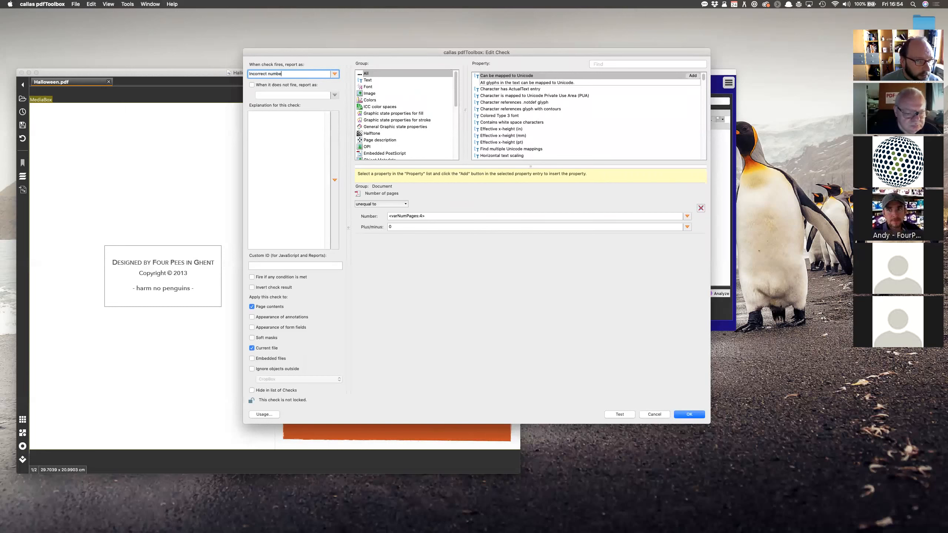
pyautogui.write("Document doesn't contain ")
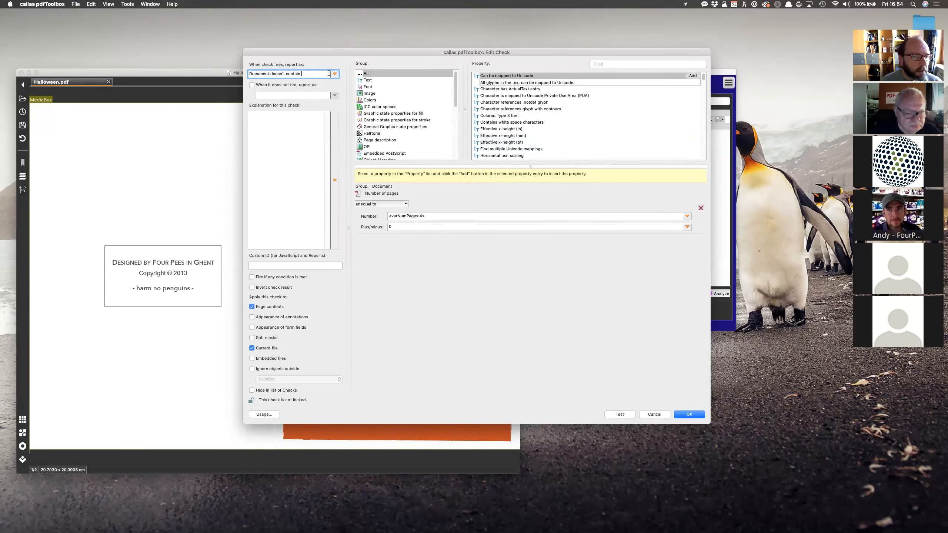
pyautogui.write(' pages')
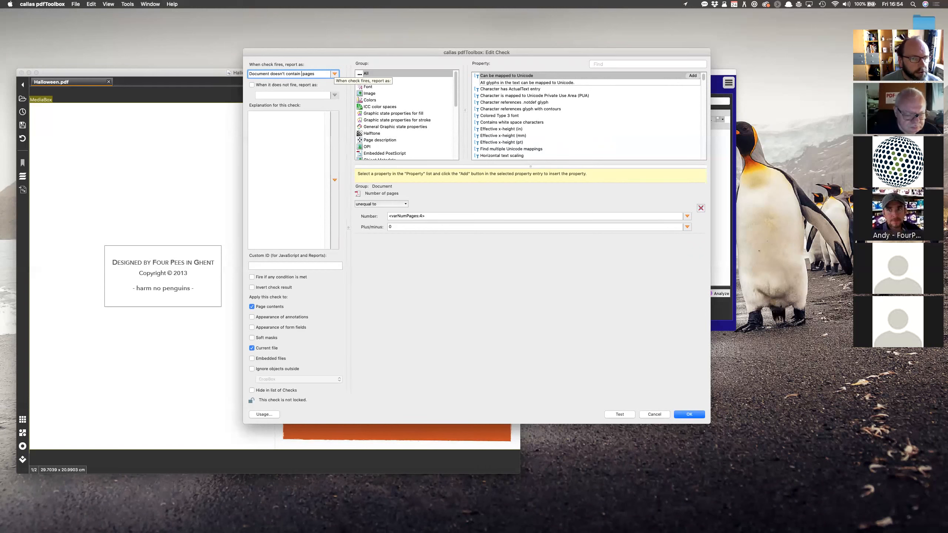
pyautogui.click(334, 73)
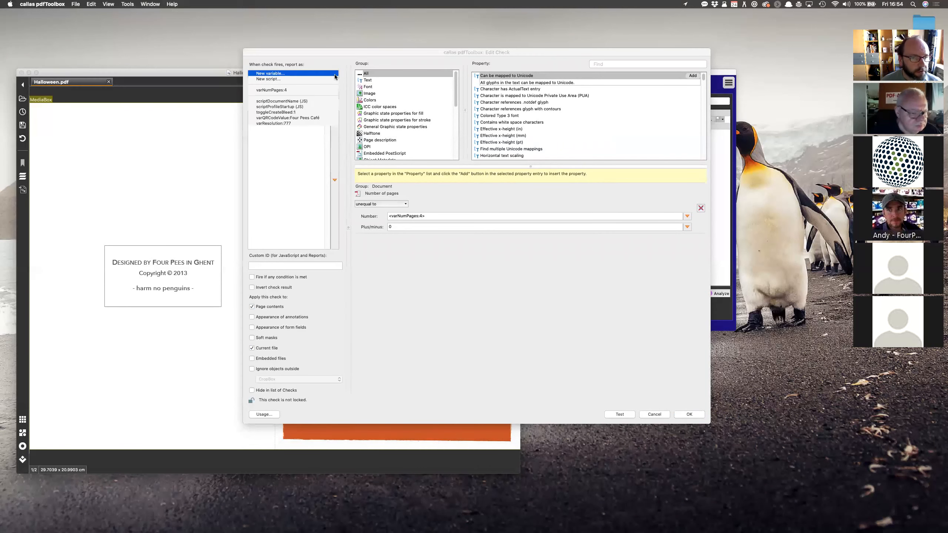
pyautogui.click(329, 90)
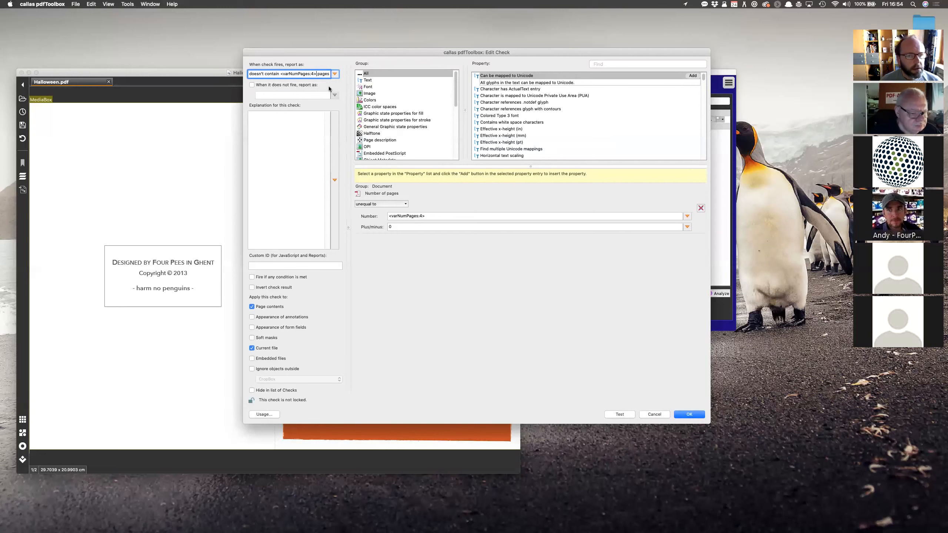
pyautogui.click(686, 414)
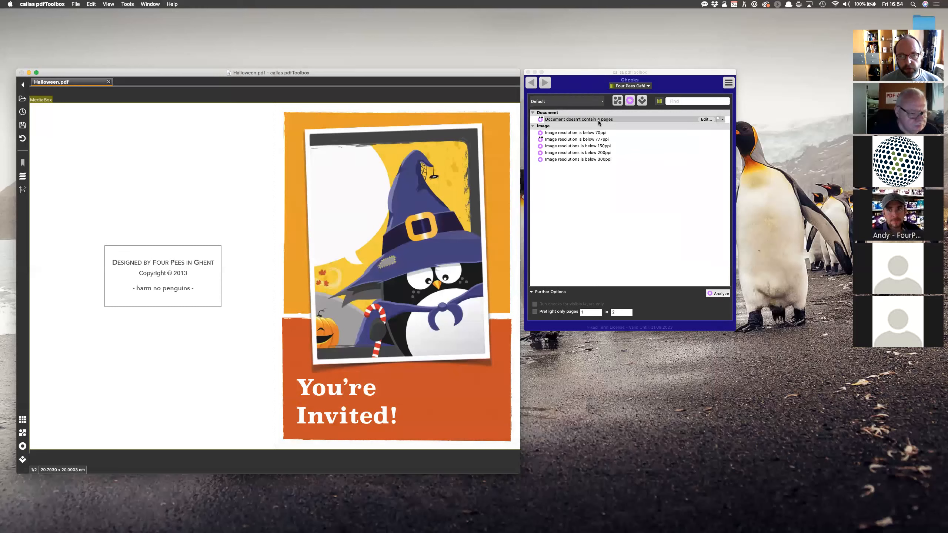
# Analyze Halloween.pdf with the page count check, requesting 16 pages, and return from the result to the list of checks.
pyautogui.click(716, 293)
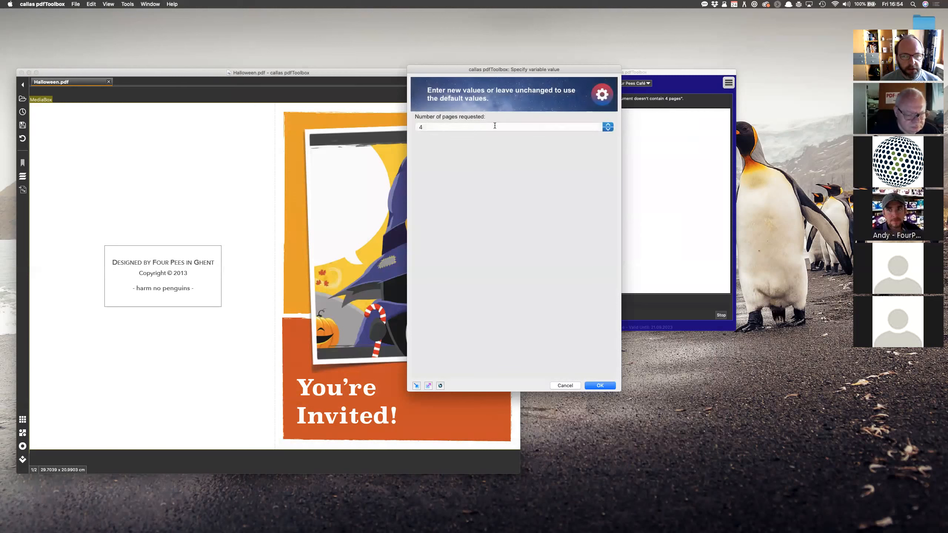
pyautogui.write('16')
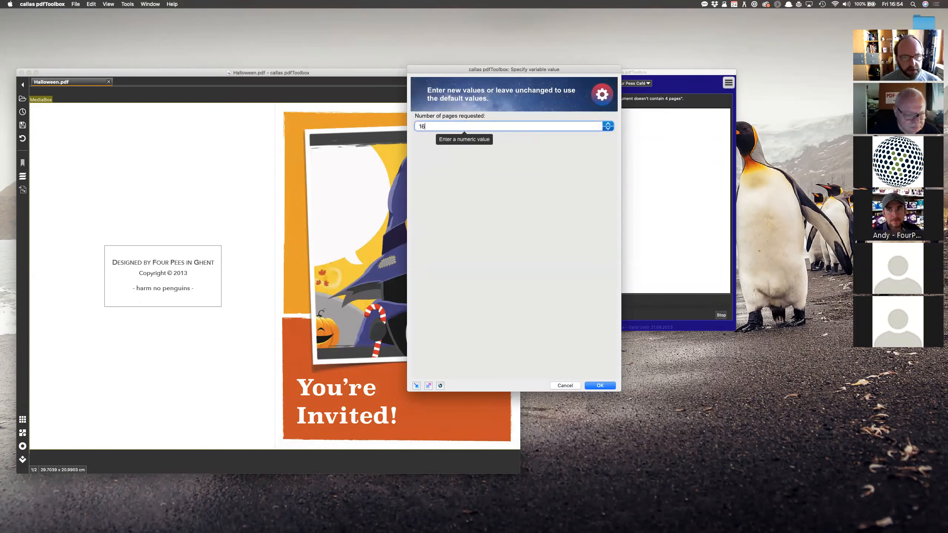
pyautogui.click(598, 386)
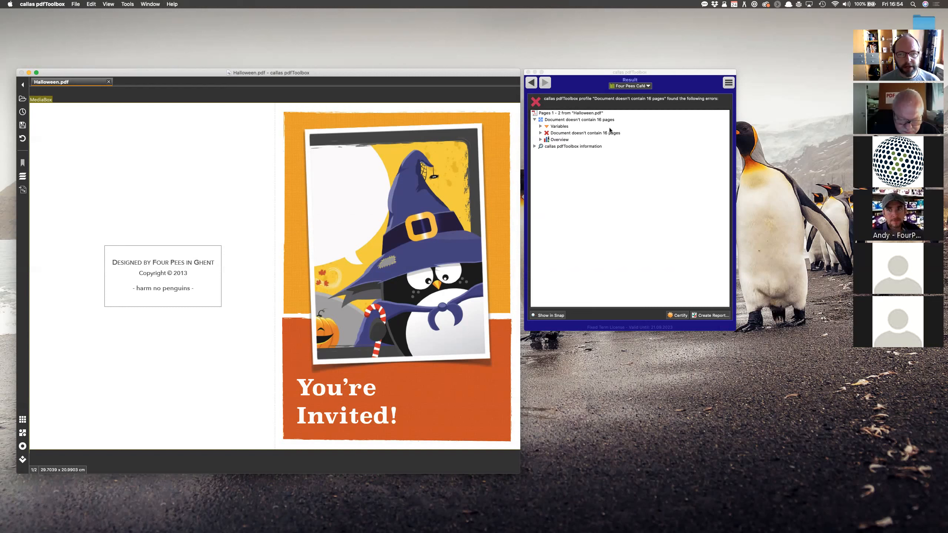
pyautogui.click(531, 83)
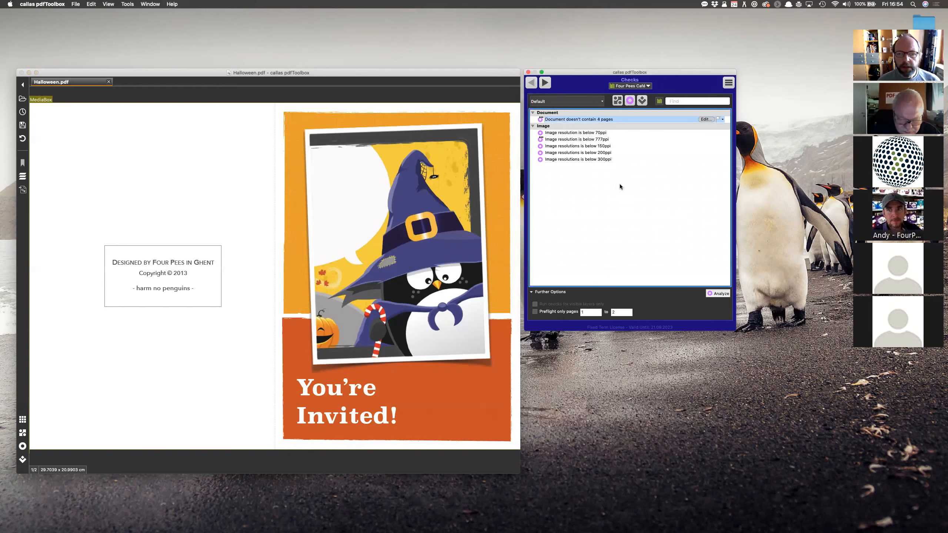
# Open the page count check for editing and widen the report text column so its full text fits.
pyautogui.click(707, 119)
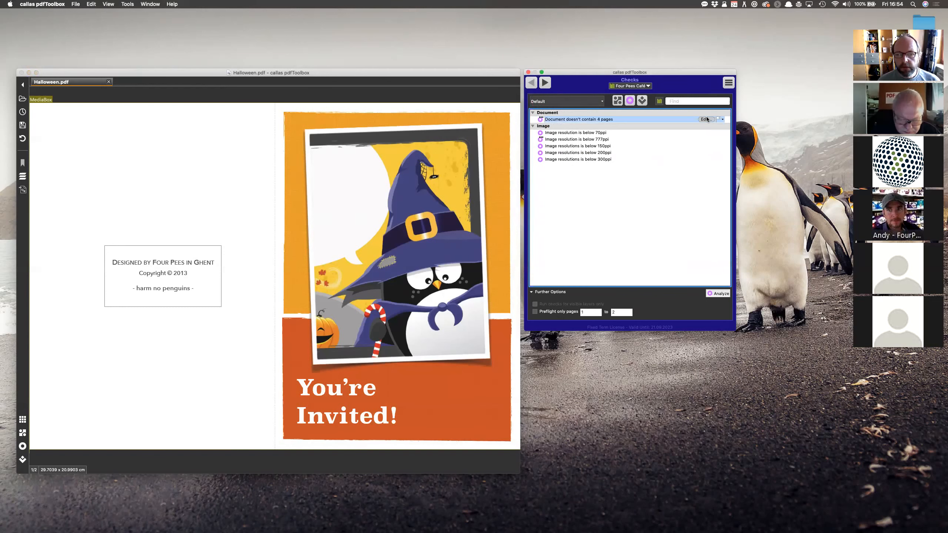
pyautogui.moveTo(539, 53); pyautogui.dragTo(558, 64)
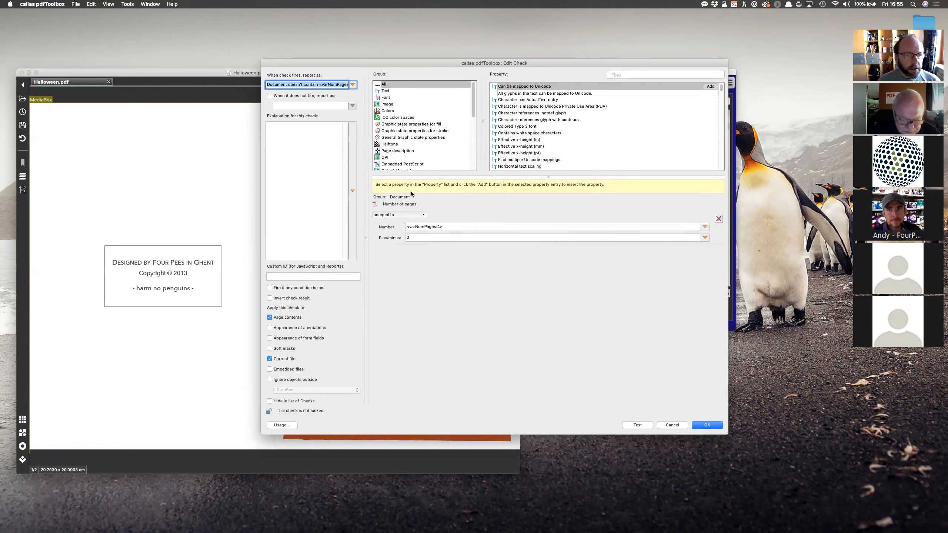
pyautogui.moveTo(366, 192); pyautogui.dragTo(412, 192)
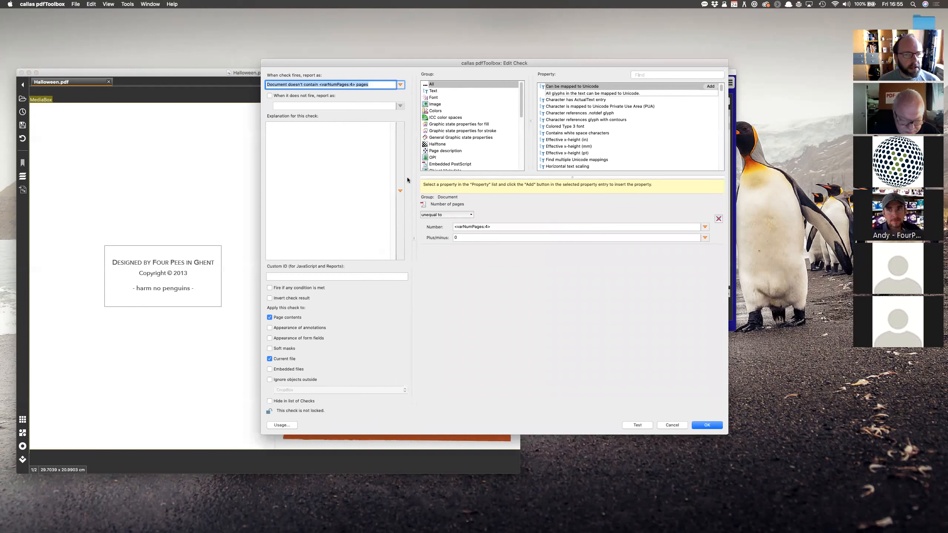
# Change the check's report text to "Document contains X pages and should contain <varNumPages:4>", keeping the existing variable.
pyautogui.click(372, 84)
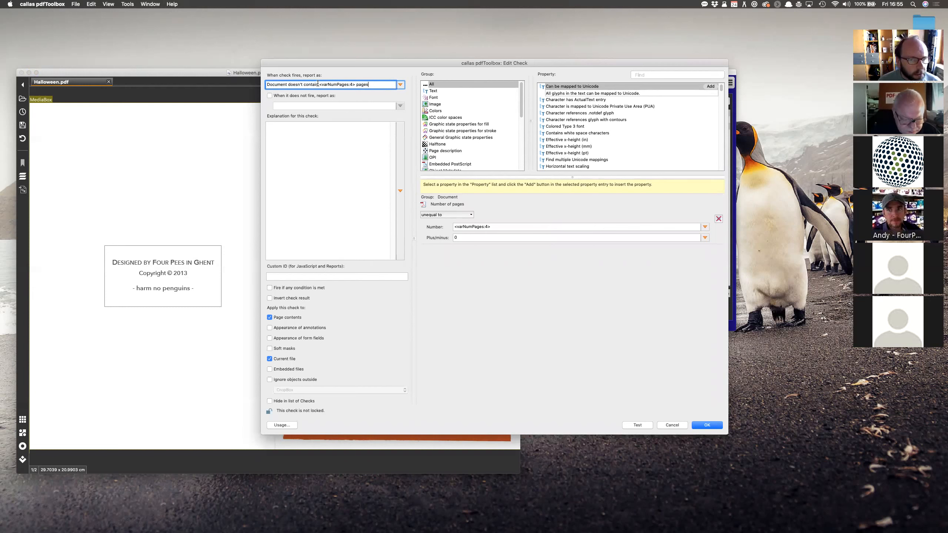
pyautogui.moveTo(319, 84); pyautogui.dragTo(266, 83)
pyautogui.write('Dcou')
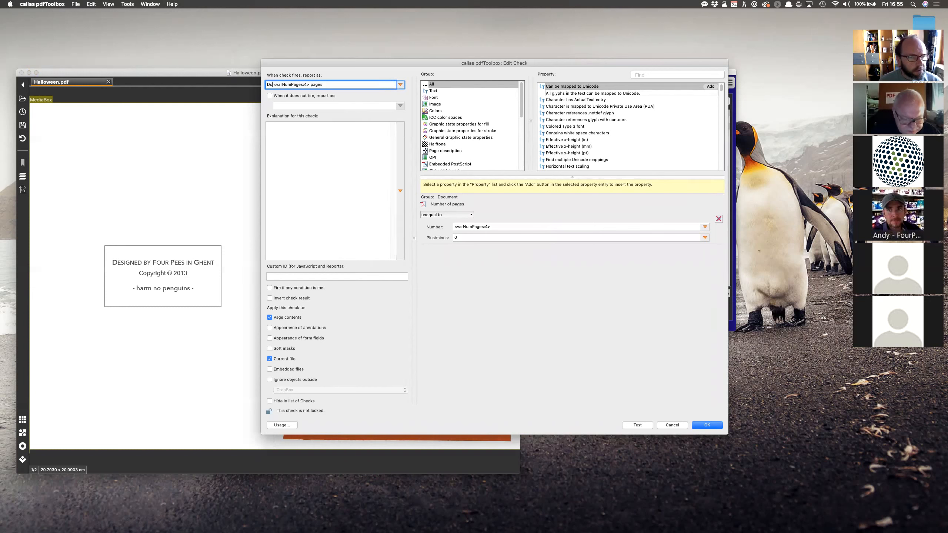
pyautogui.press('BackSpace')
pyautogui.press('BackSpace')
pyautogui.press('BackSpace')
pyautogui.write('ocument cont')
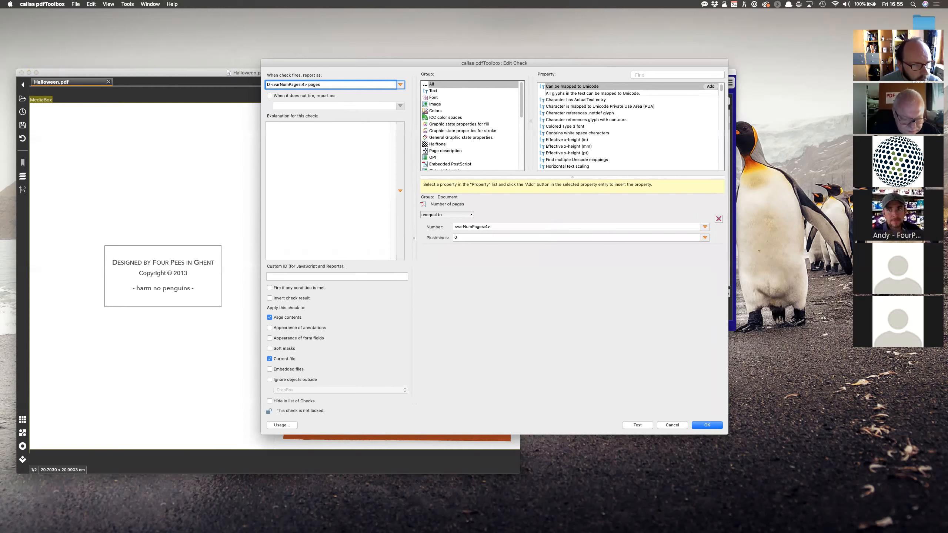
pyautogui.write('ains X pa')
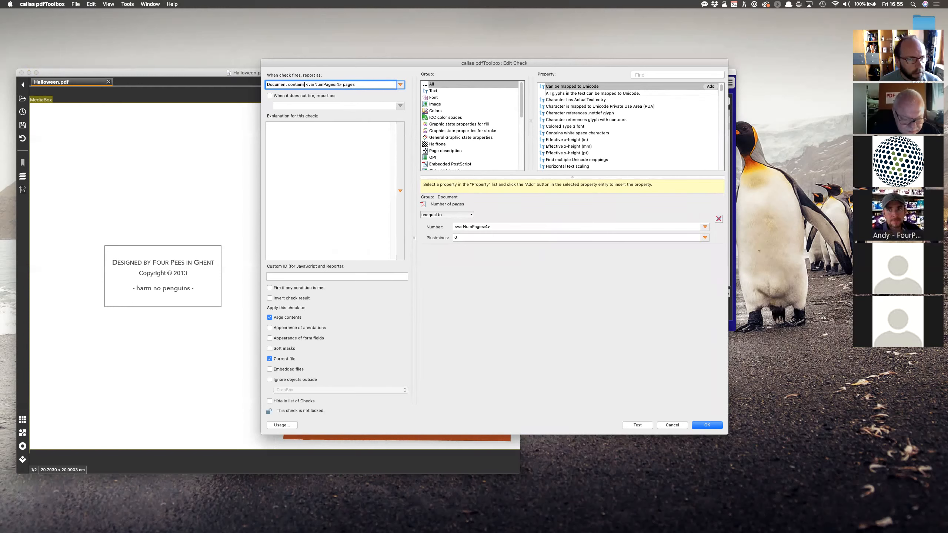
pyautogui.write('ges and should ')
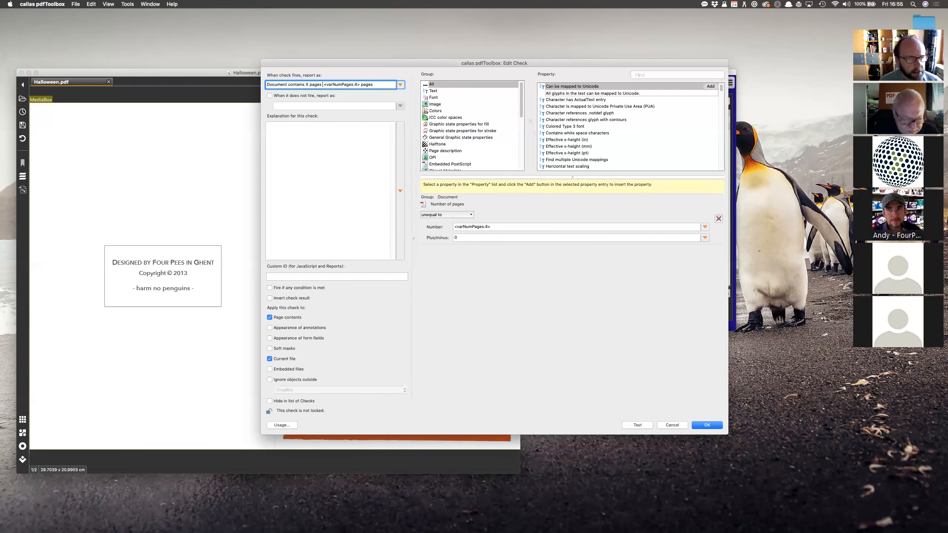
pyautogui.write('contain')
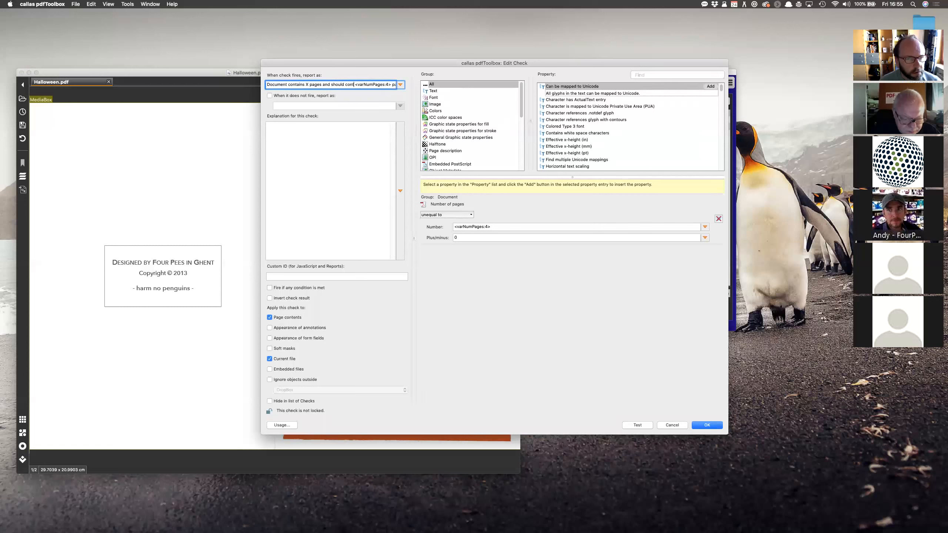
pyautogui.press('BackSpace')
pyautogui.press('BackSpace')
pyautogui.press('BackSpace')
pyautogui.press('BackSpace')
pyautogui.press('BackSpace')
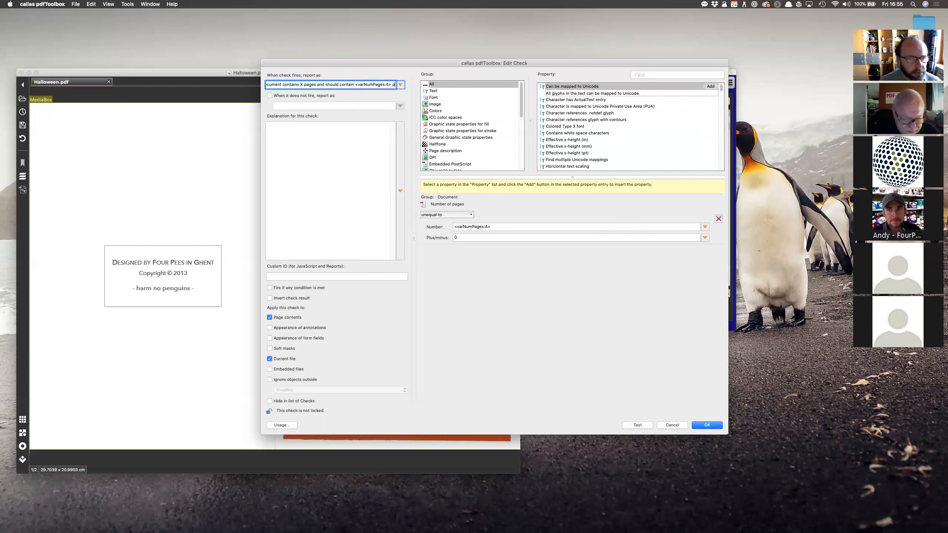
pyautogui.press('super+Left')
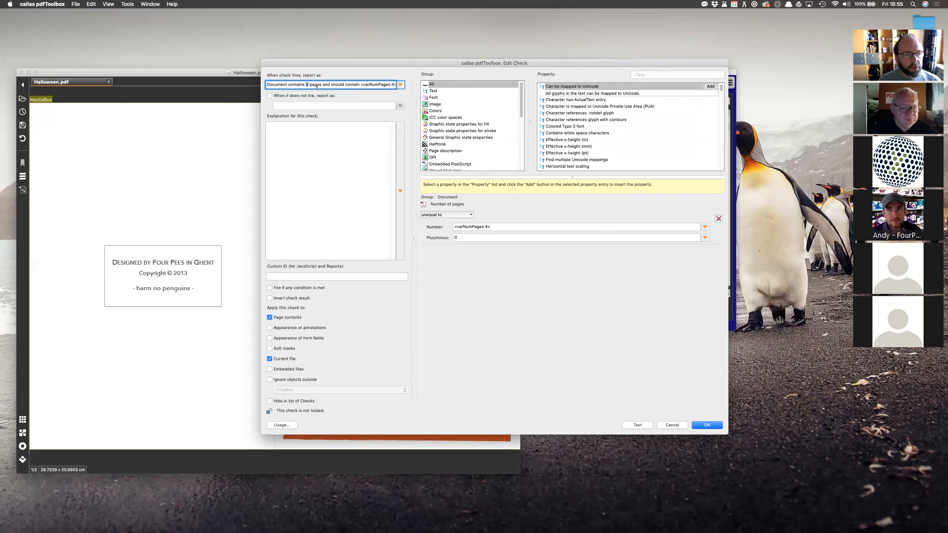
# Create a new script variable for the report text's X placeholder with key scriptNumberOfPages and label "Number of pages in the document".
pyautogui.click(400, 84)
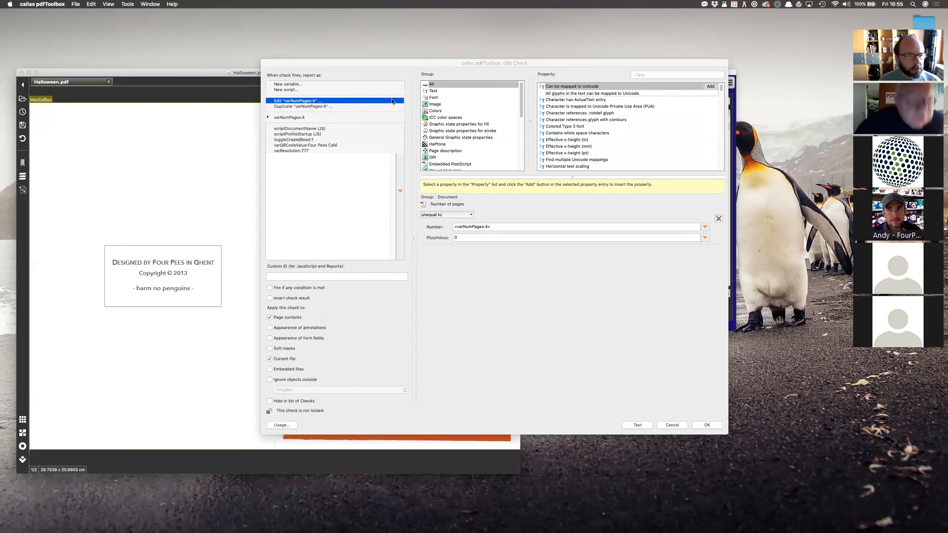
pyautogui.click(390, 90)
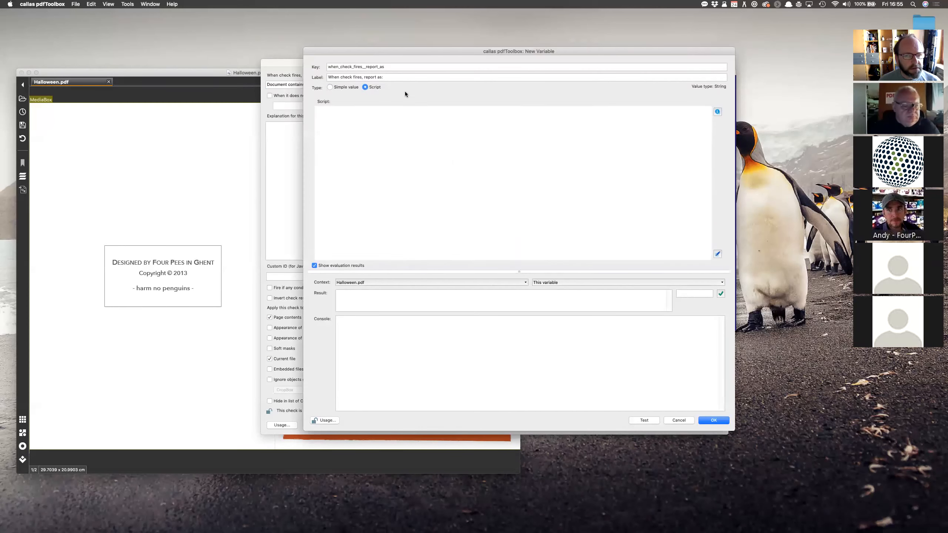
pyautogui.moveTo(437, 49); pyautogui.dragTo(451, 85)
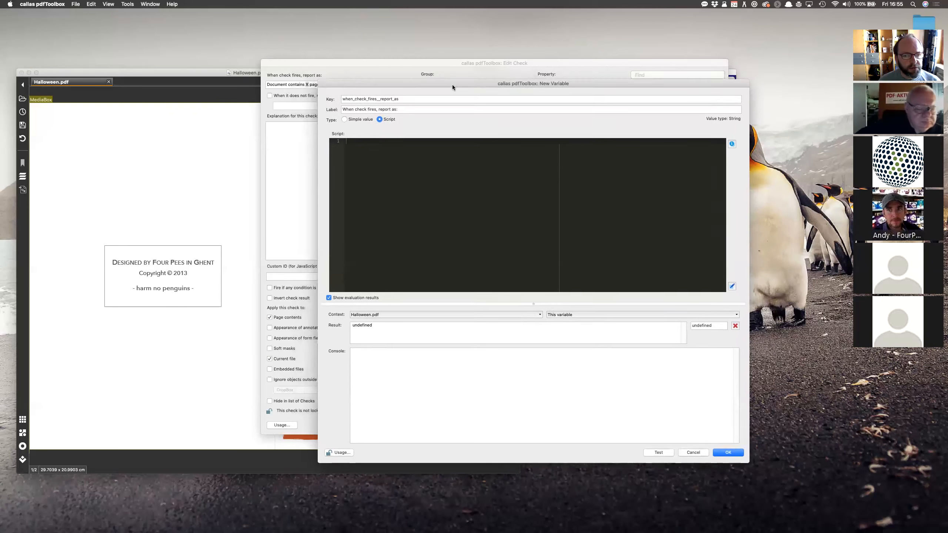
pyautogui.doubleClick(435, 102)
pyautogui.write('script')
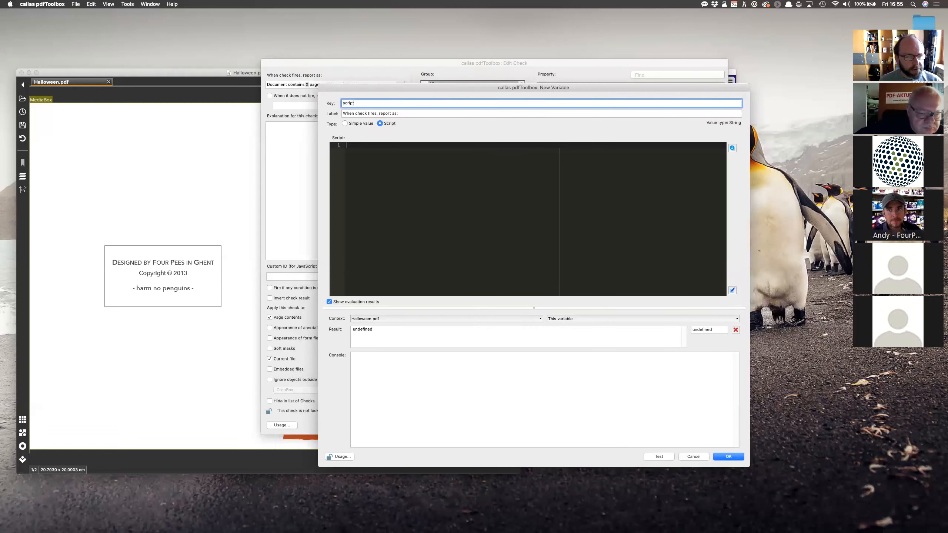
pyautogui.write('NumberOfPages')
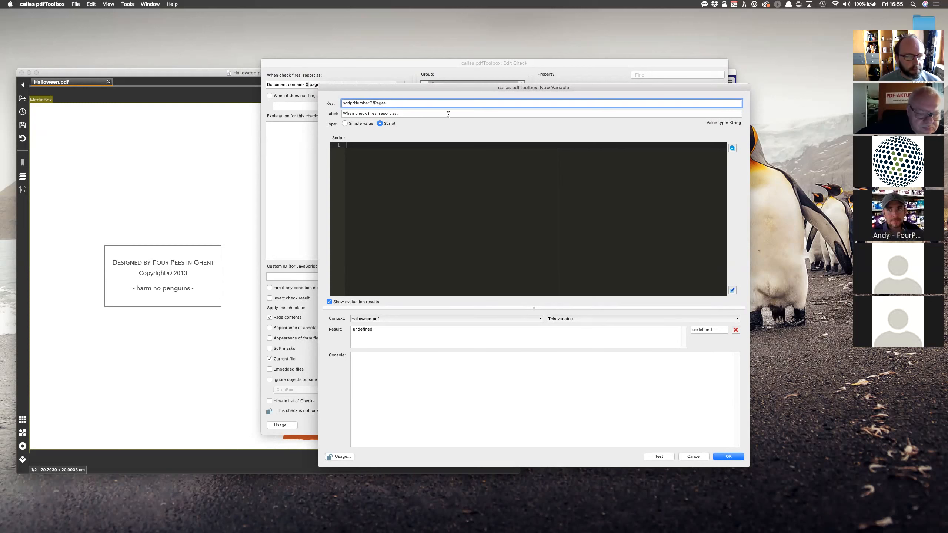
pyautogui.press('Tab')
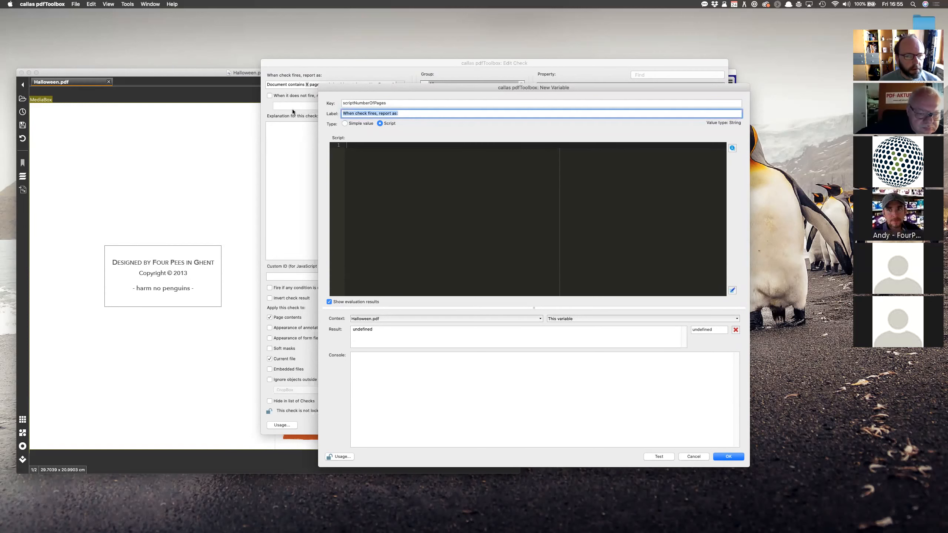
pyautogui.write('Number of pages in the document')
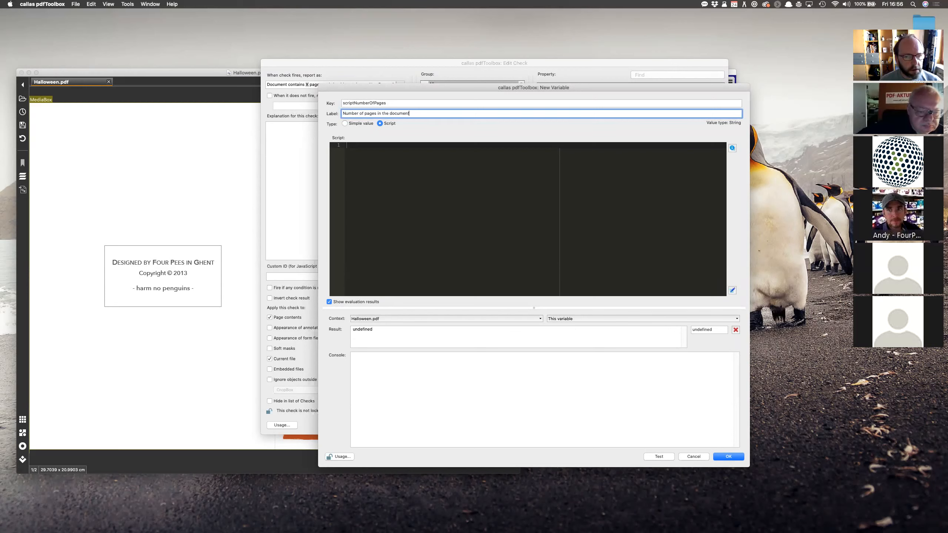
# Find the app.doc.numPages JavaScript object with the search text "num" and insert it as the variable's script.
pyautogui.click(371, 173)
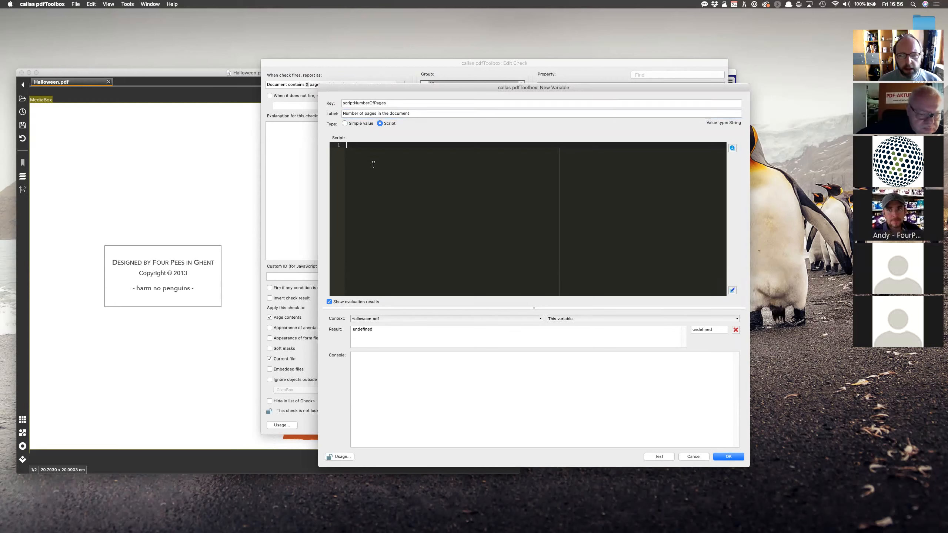
pyautogui.click(732, 148)
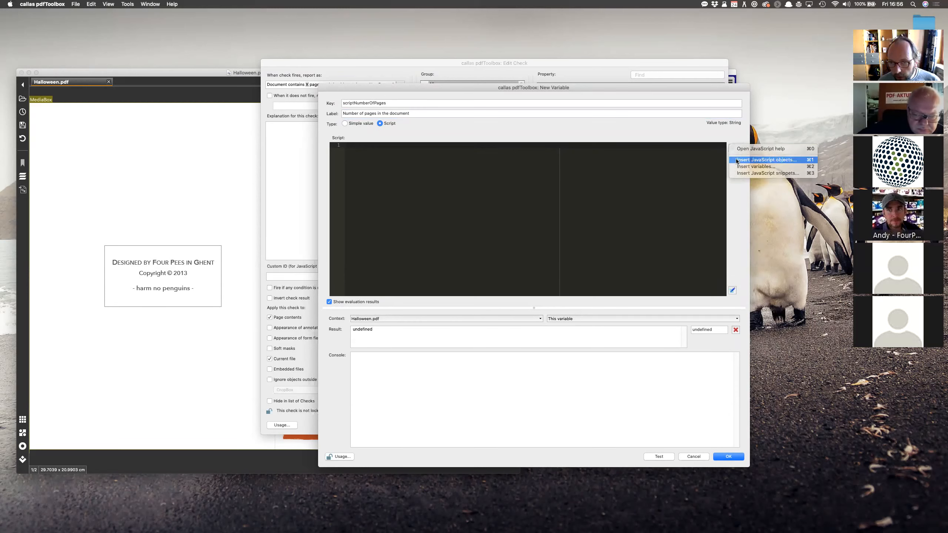
pyautogui.click(769, 159)
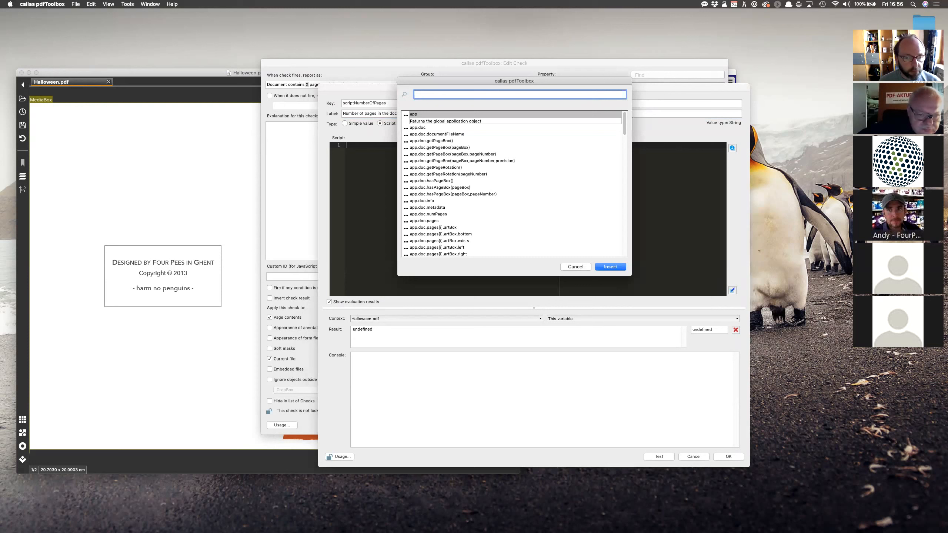
pyautogui.write('num')
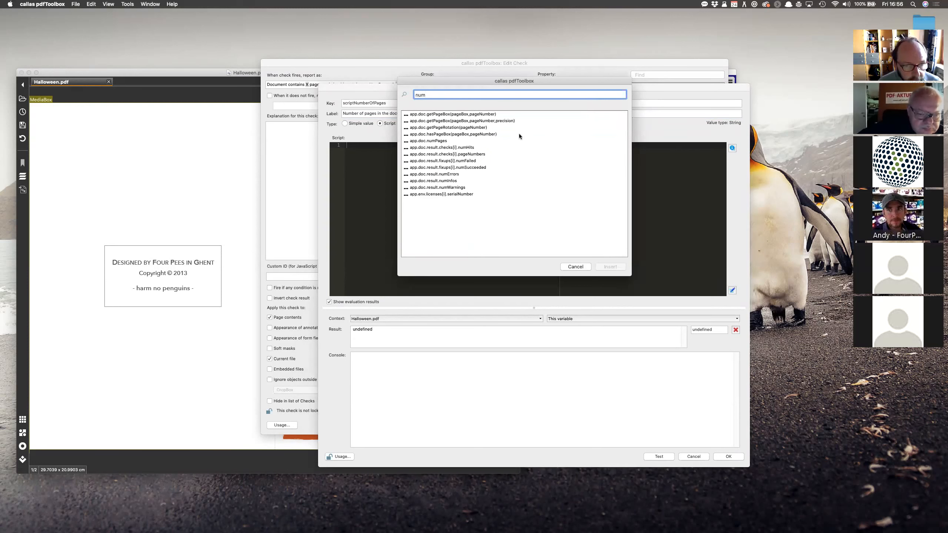
pyautogui.click(429, 141)
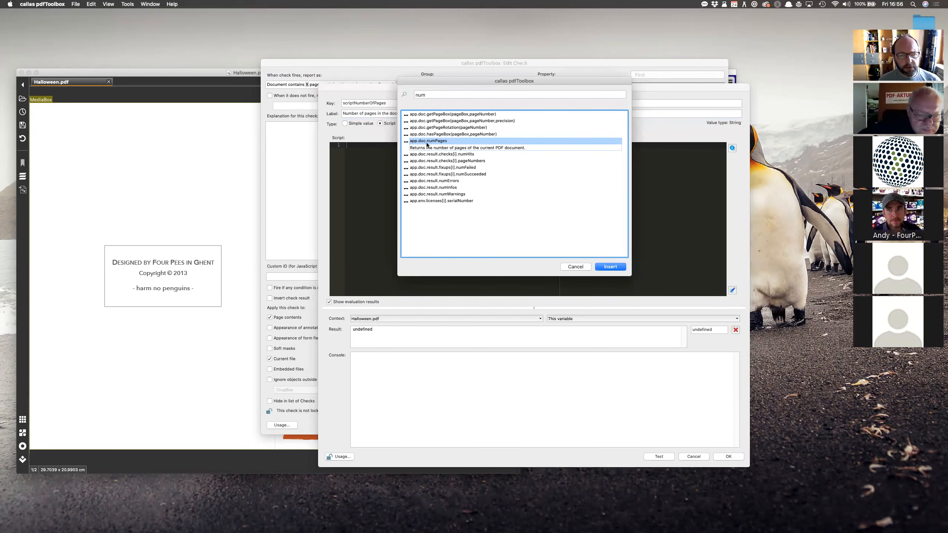
pyautogui.click(614, 267)
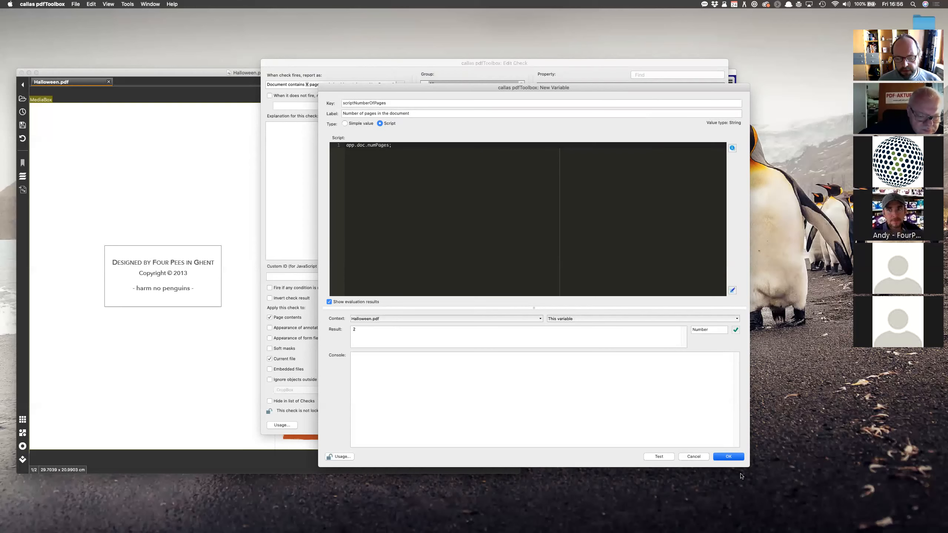
# Save the script variable into the report text in place of X, and save the check.
pyautogui.click(732, 457)
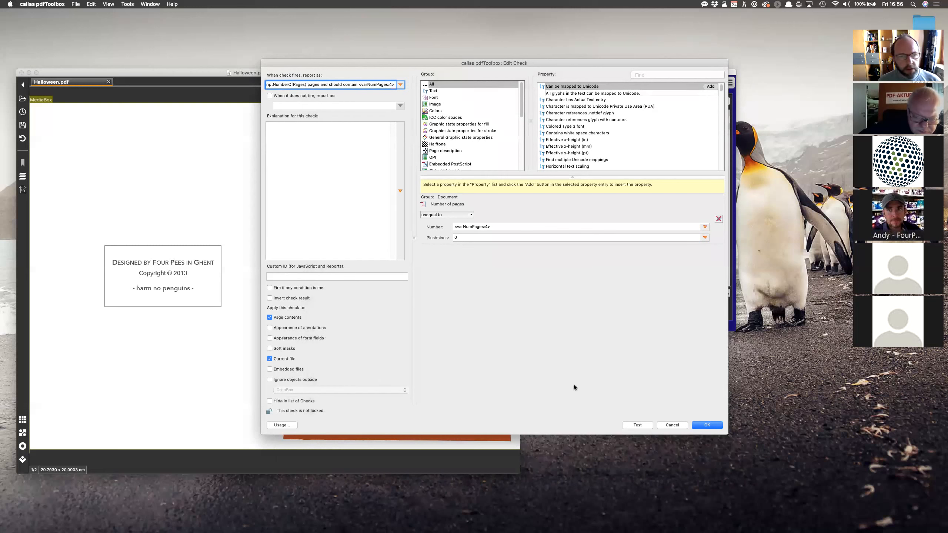
pyautogui.moveTo(307, 84); pyautogui.dragTo(268, 80)
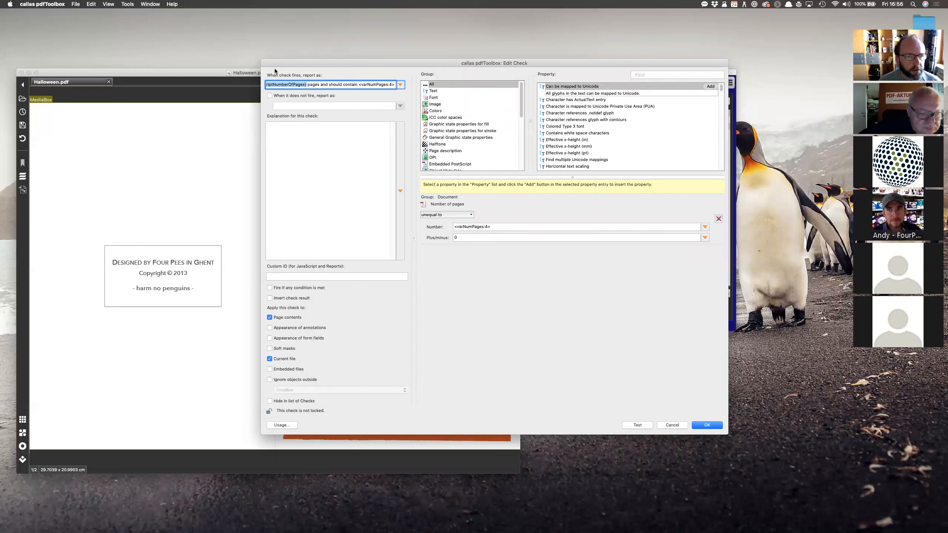
pyautogui.click(708, 425)
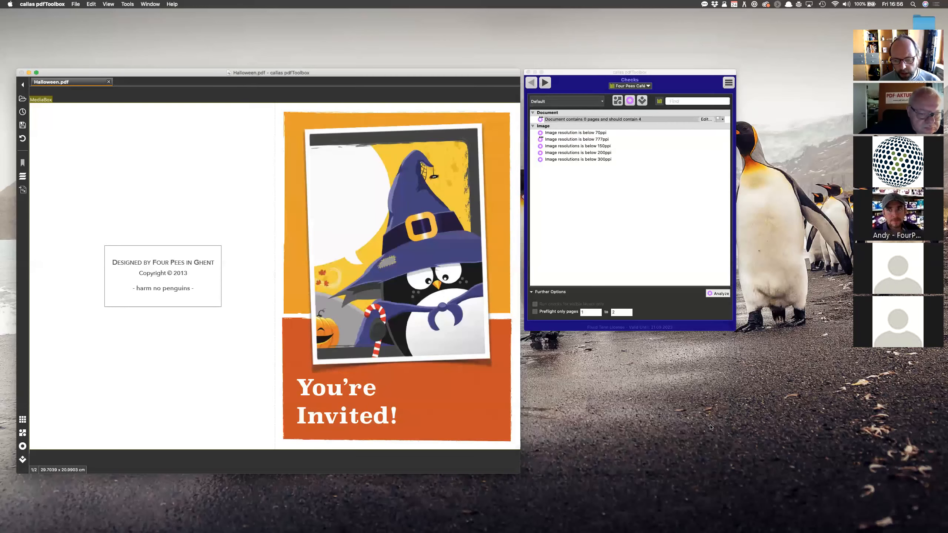
# Run the edited page count check on Halloween.pdf with 16 pages requested, and return to the list of checks.
pyautogui.click(616, 205)
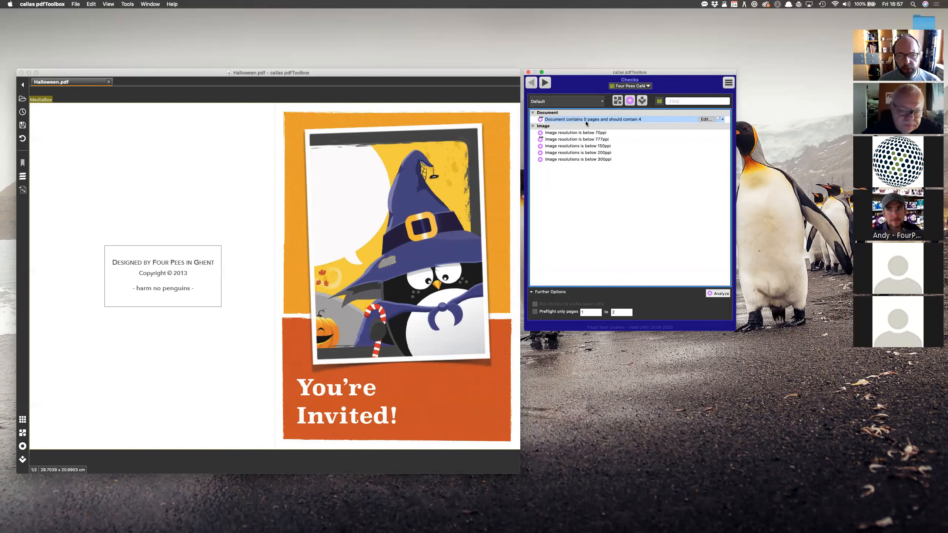
pyautogui.doubleClick(638, 118)
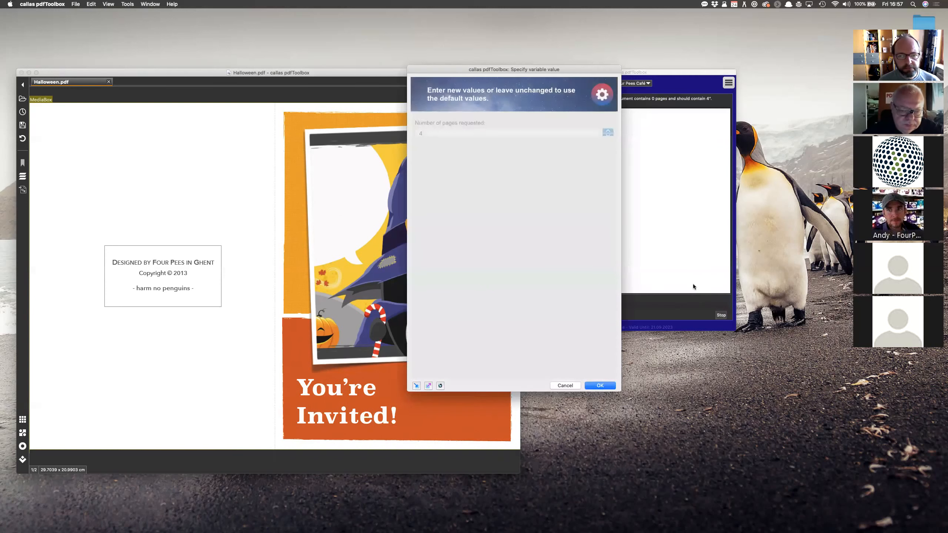
pyautogui.write('16')
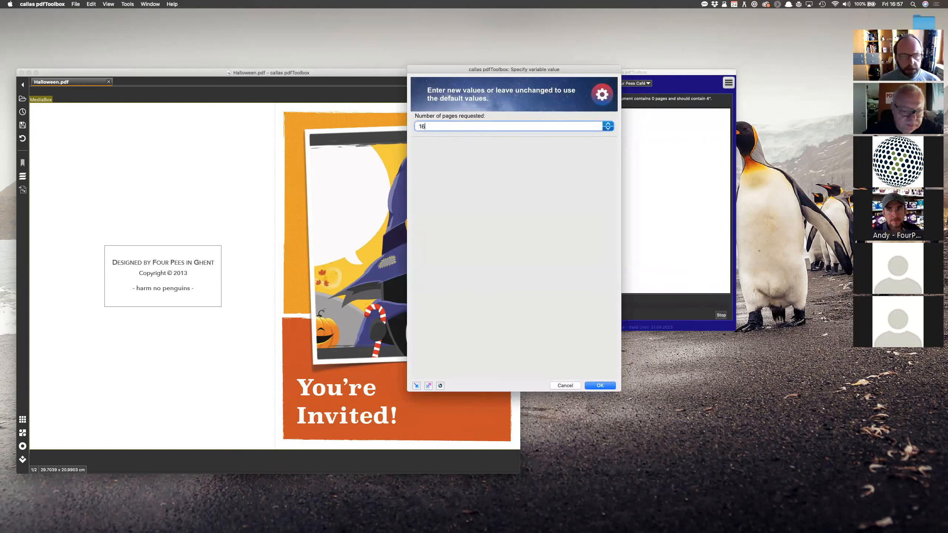
pyautogui.click(601, 386)
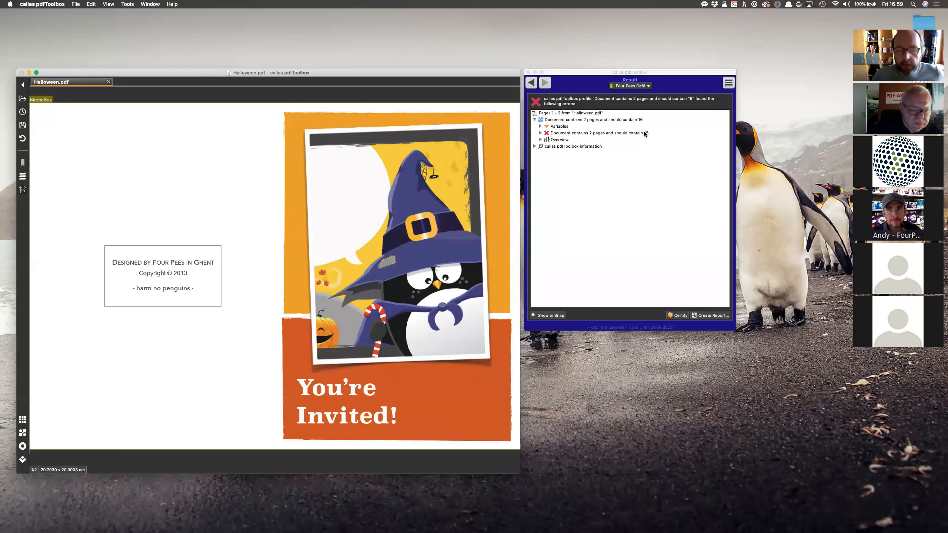
pyautogui.click(531, 83)
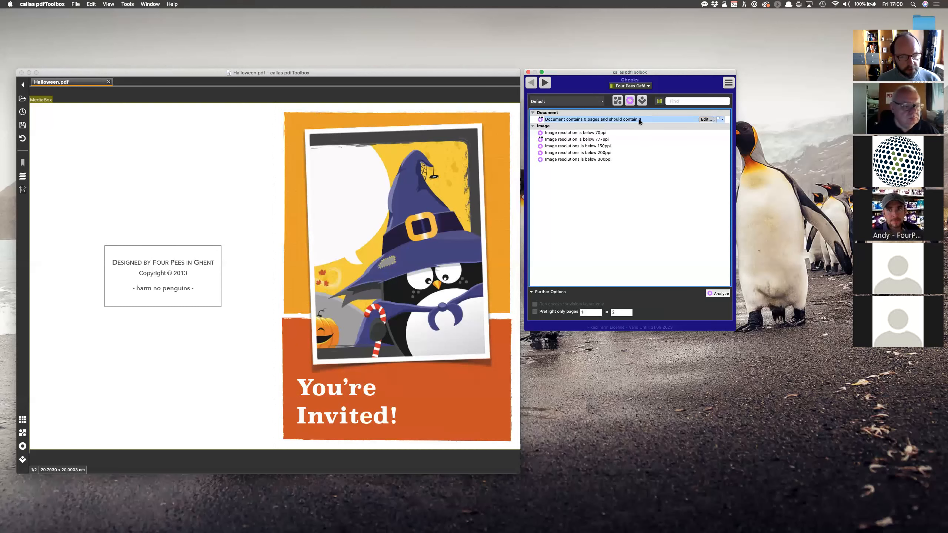
# Examine the JavaScript objects available to a new script variable in the page count check, including the app.doc.result description, and discard everything.
pyautogui.click(706, 119)
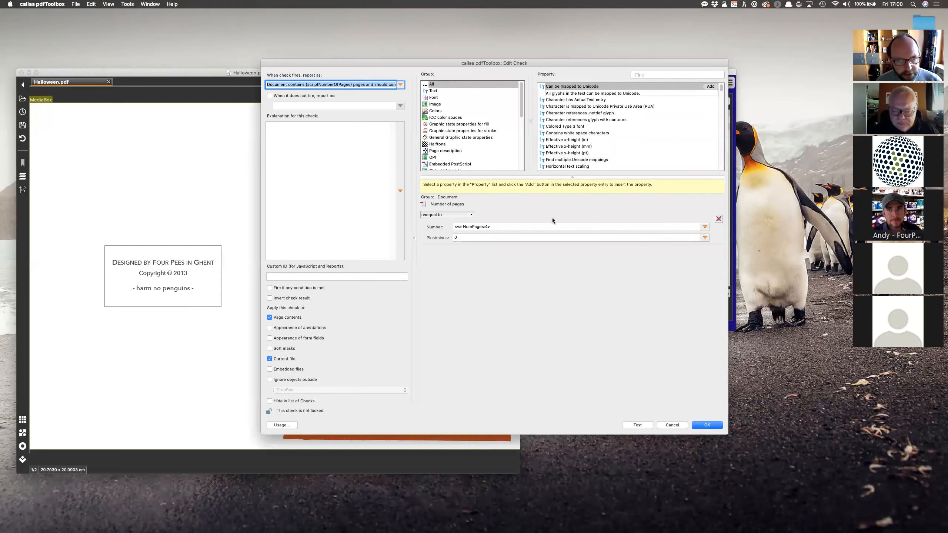
pyautogui.click(402, 85)
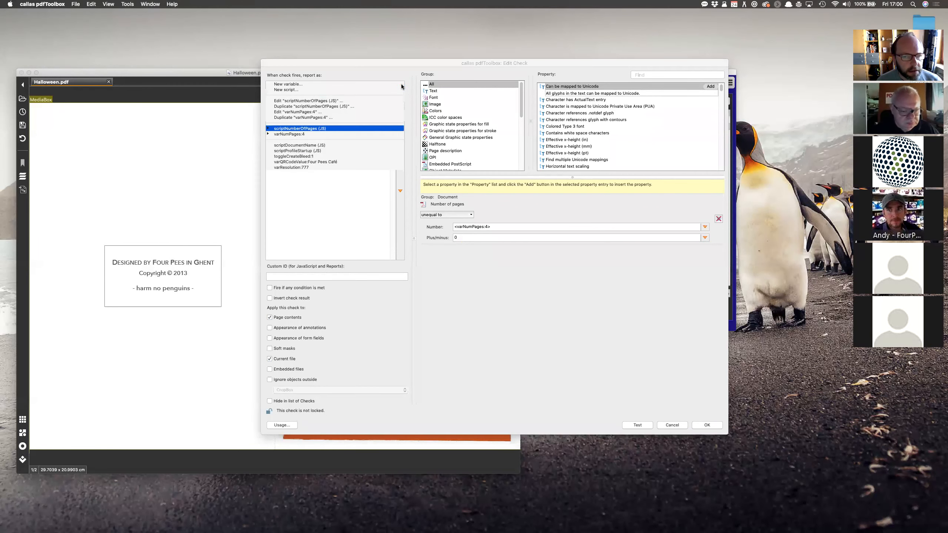
pyautogui.click(383, 89)
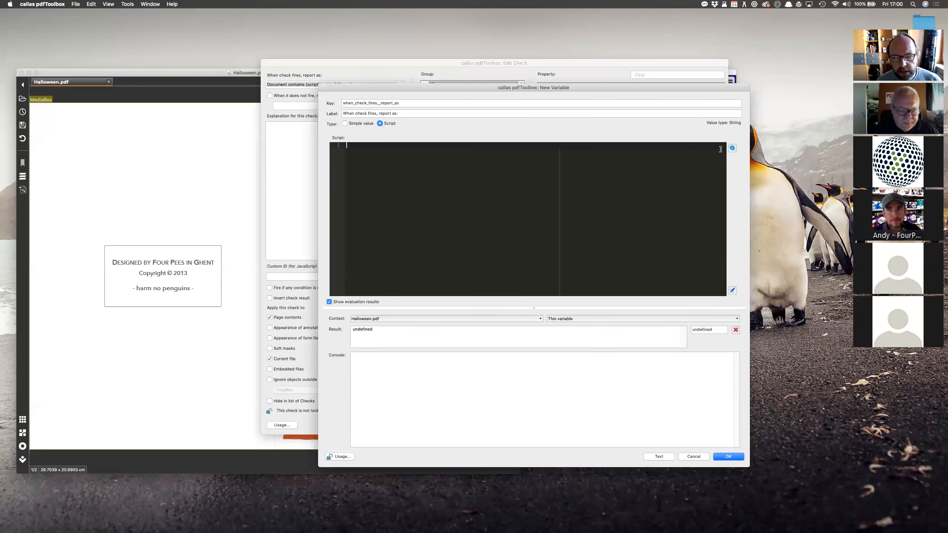
pyautogui.click(732, 148)
pyautogui.click(750, 161)
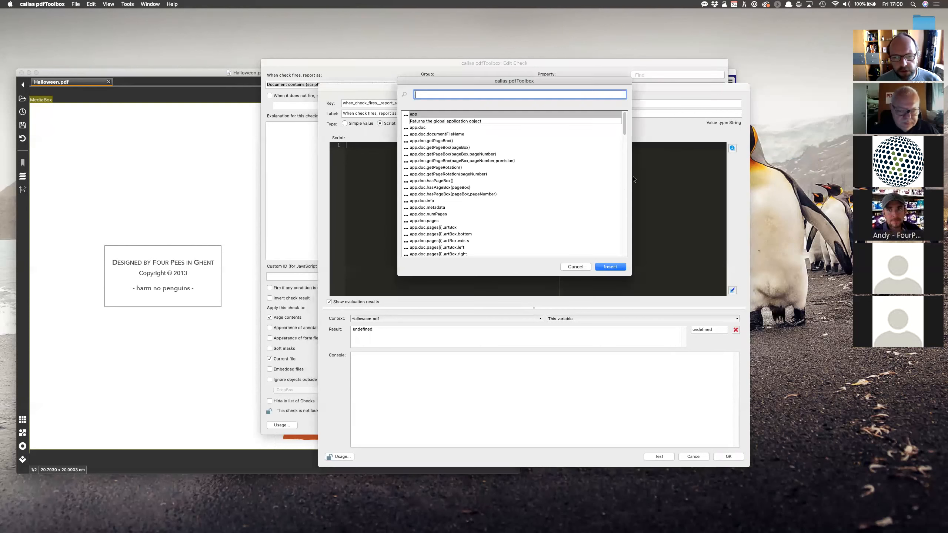
pyautogui.moveTo(622, 121); pyautogui.dragTo(621, 181)
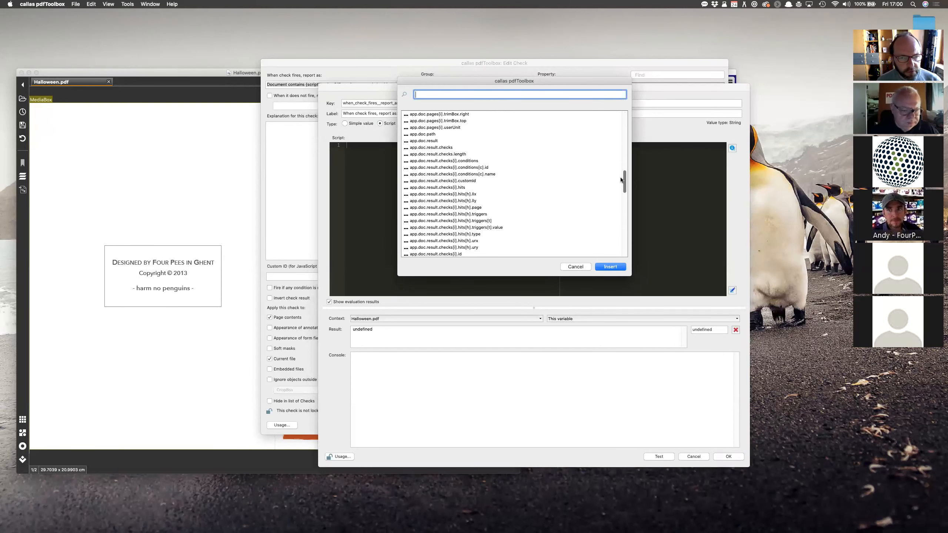
pyautogui.click(439, 141)
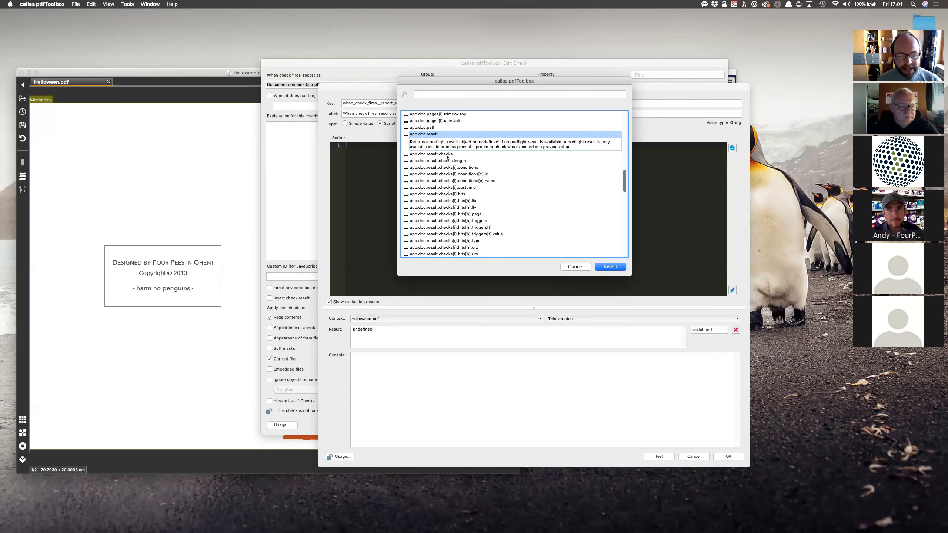
pyautogui.click(575, 267)
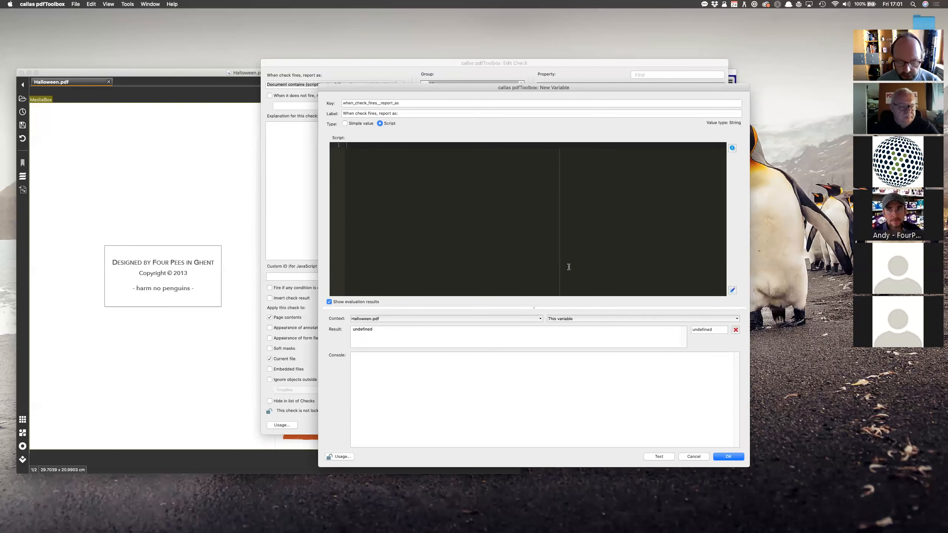
pyautogui.click(696, 459)
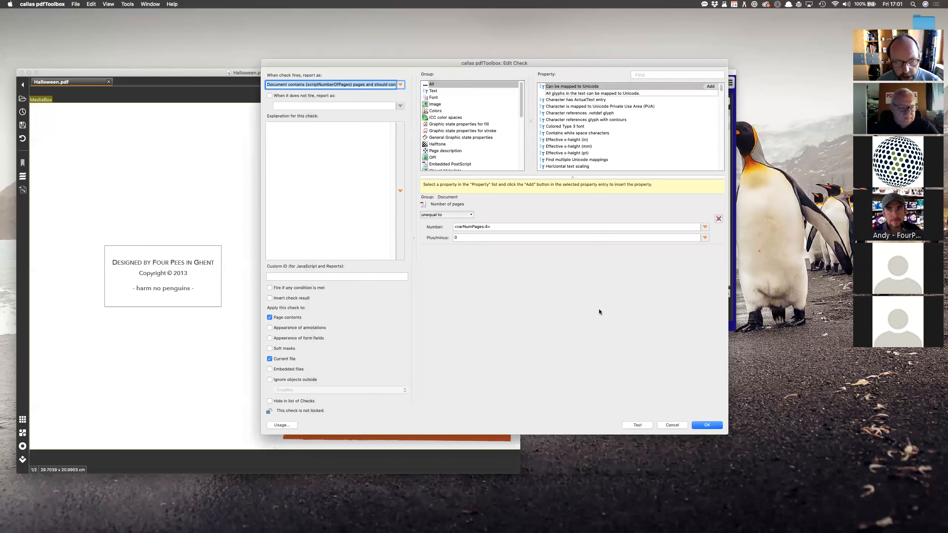
pyautogui.click(675, 425)
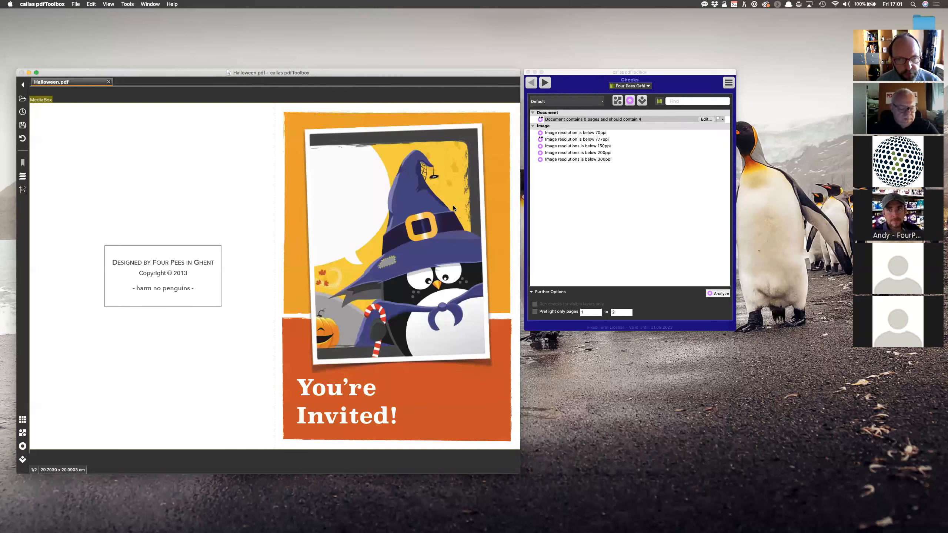